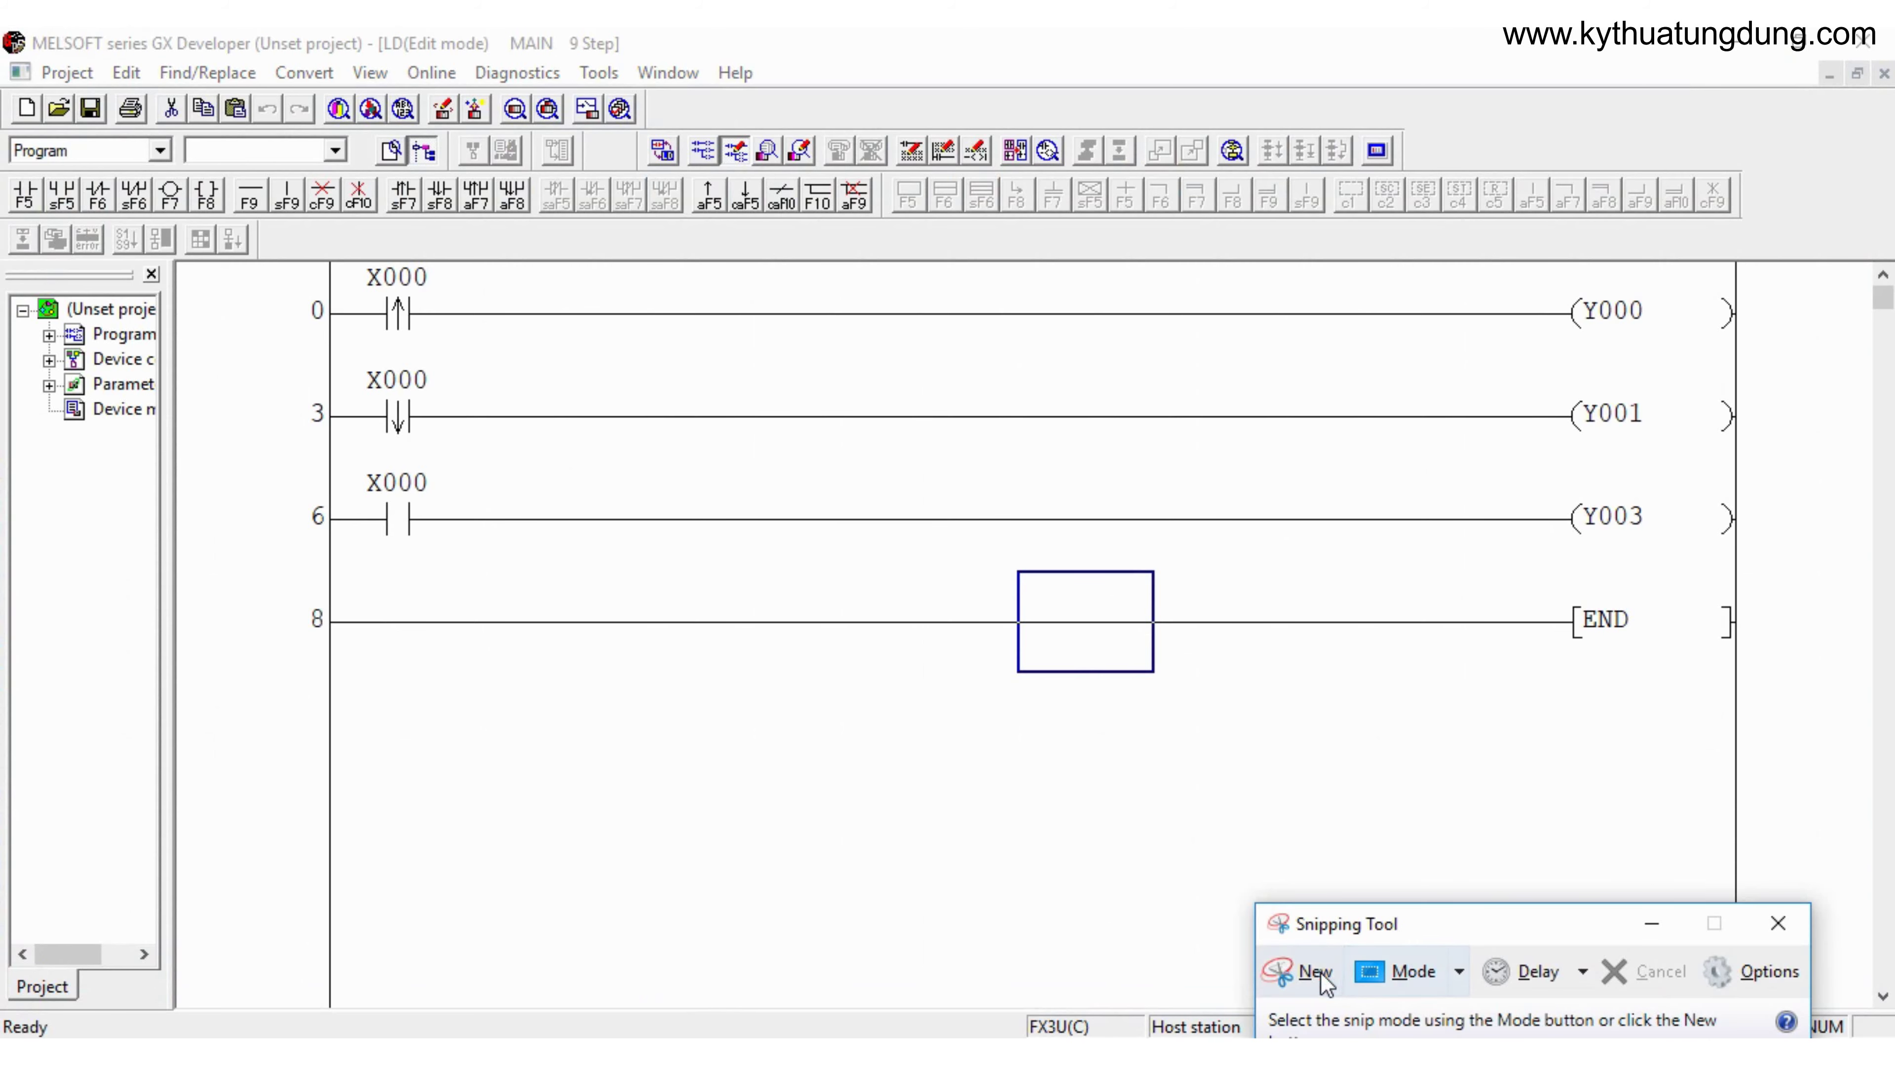
# Step: Snip the rising-edge X000 contact from the ladder's first rung and paste it into Excel's Sheet4, around D10:F13
pyautogui.click(1287, 971)
pyautogui.moveTo(333, 259); pyautogui.dragTo(466, 350)
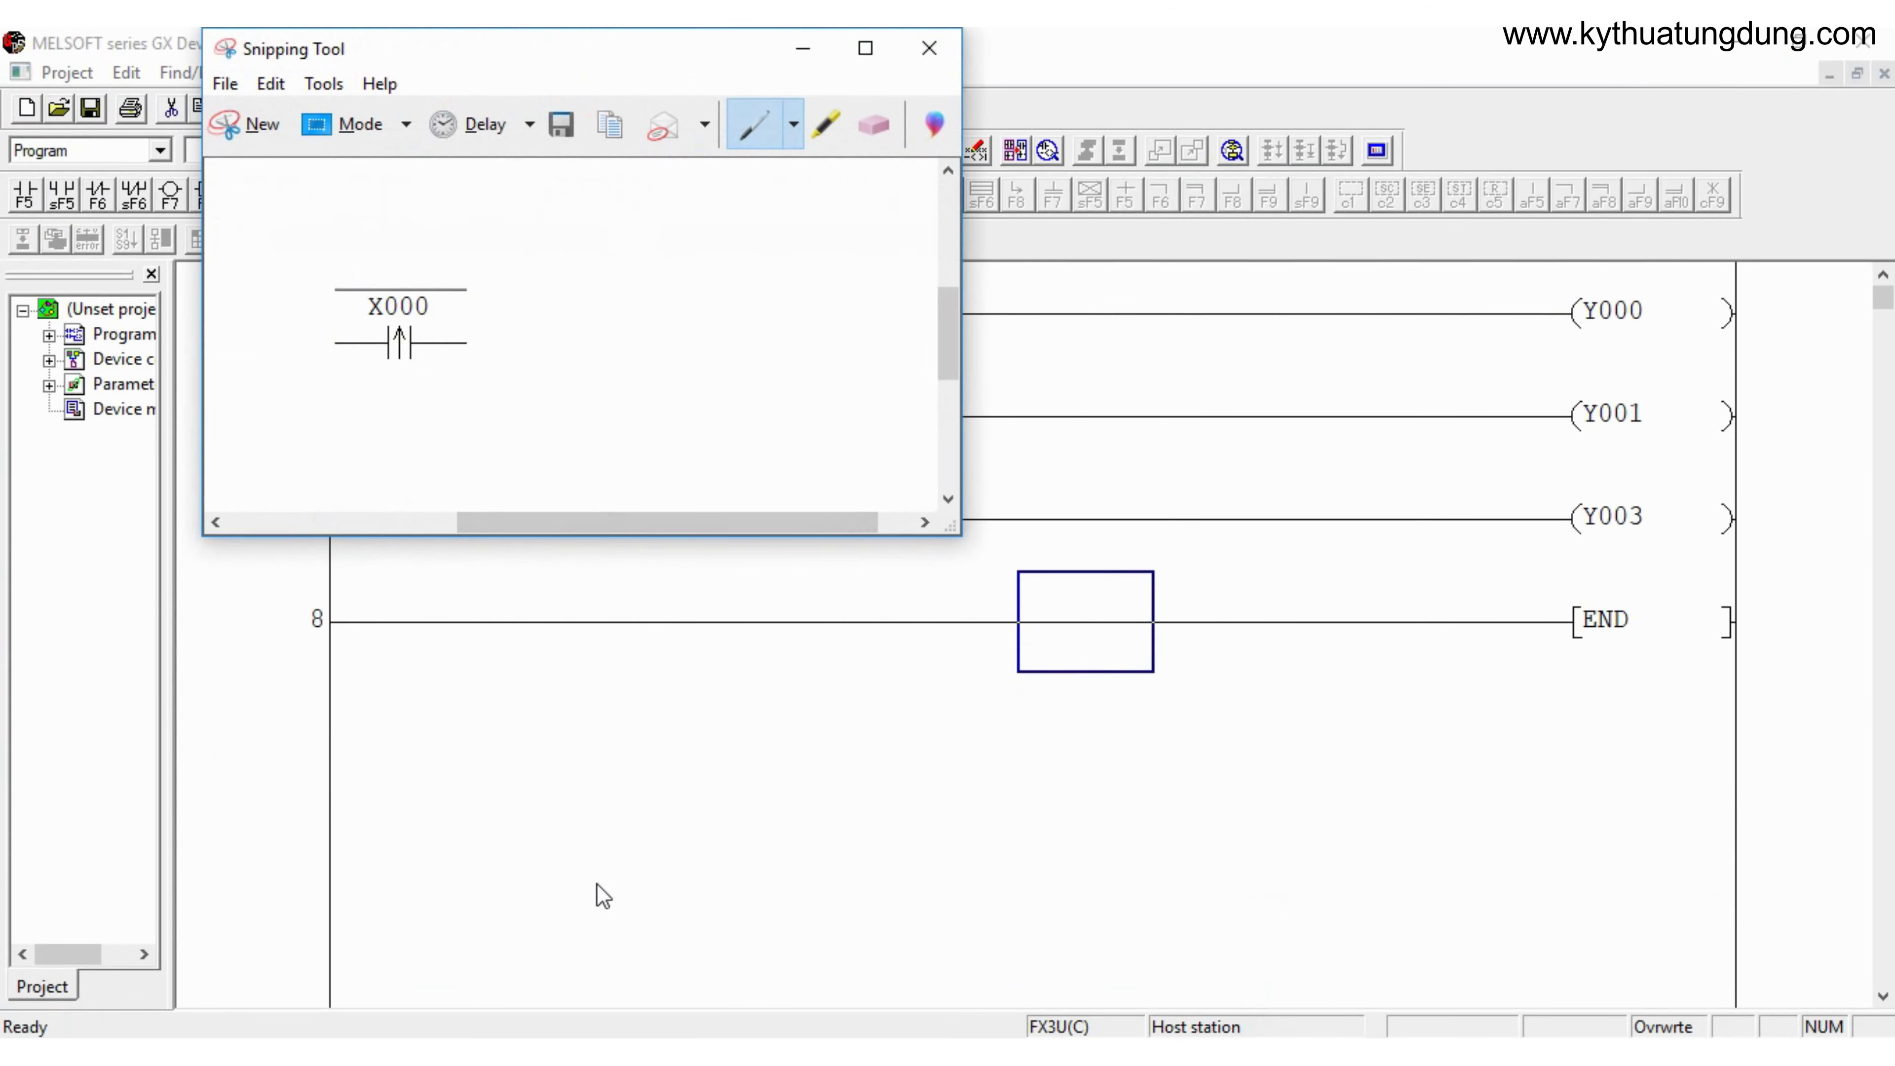
pyautogui.hotkey('alt', 'Tab')
pyautogui.click(388, 455)
pyautogui.hotkey('ctrl', 'v')
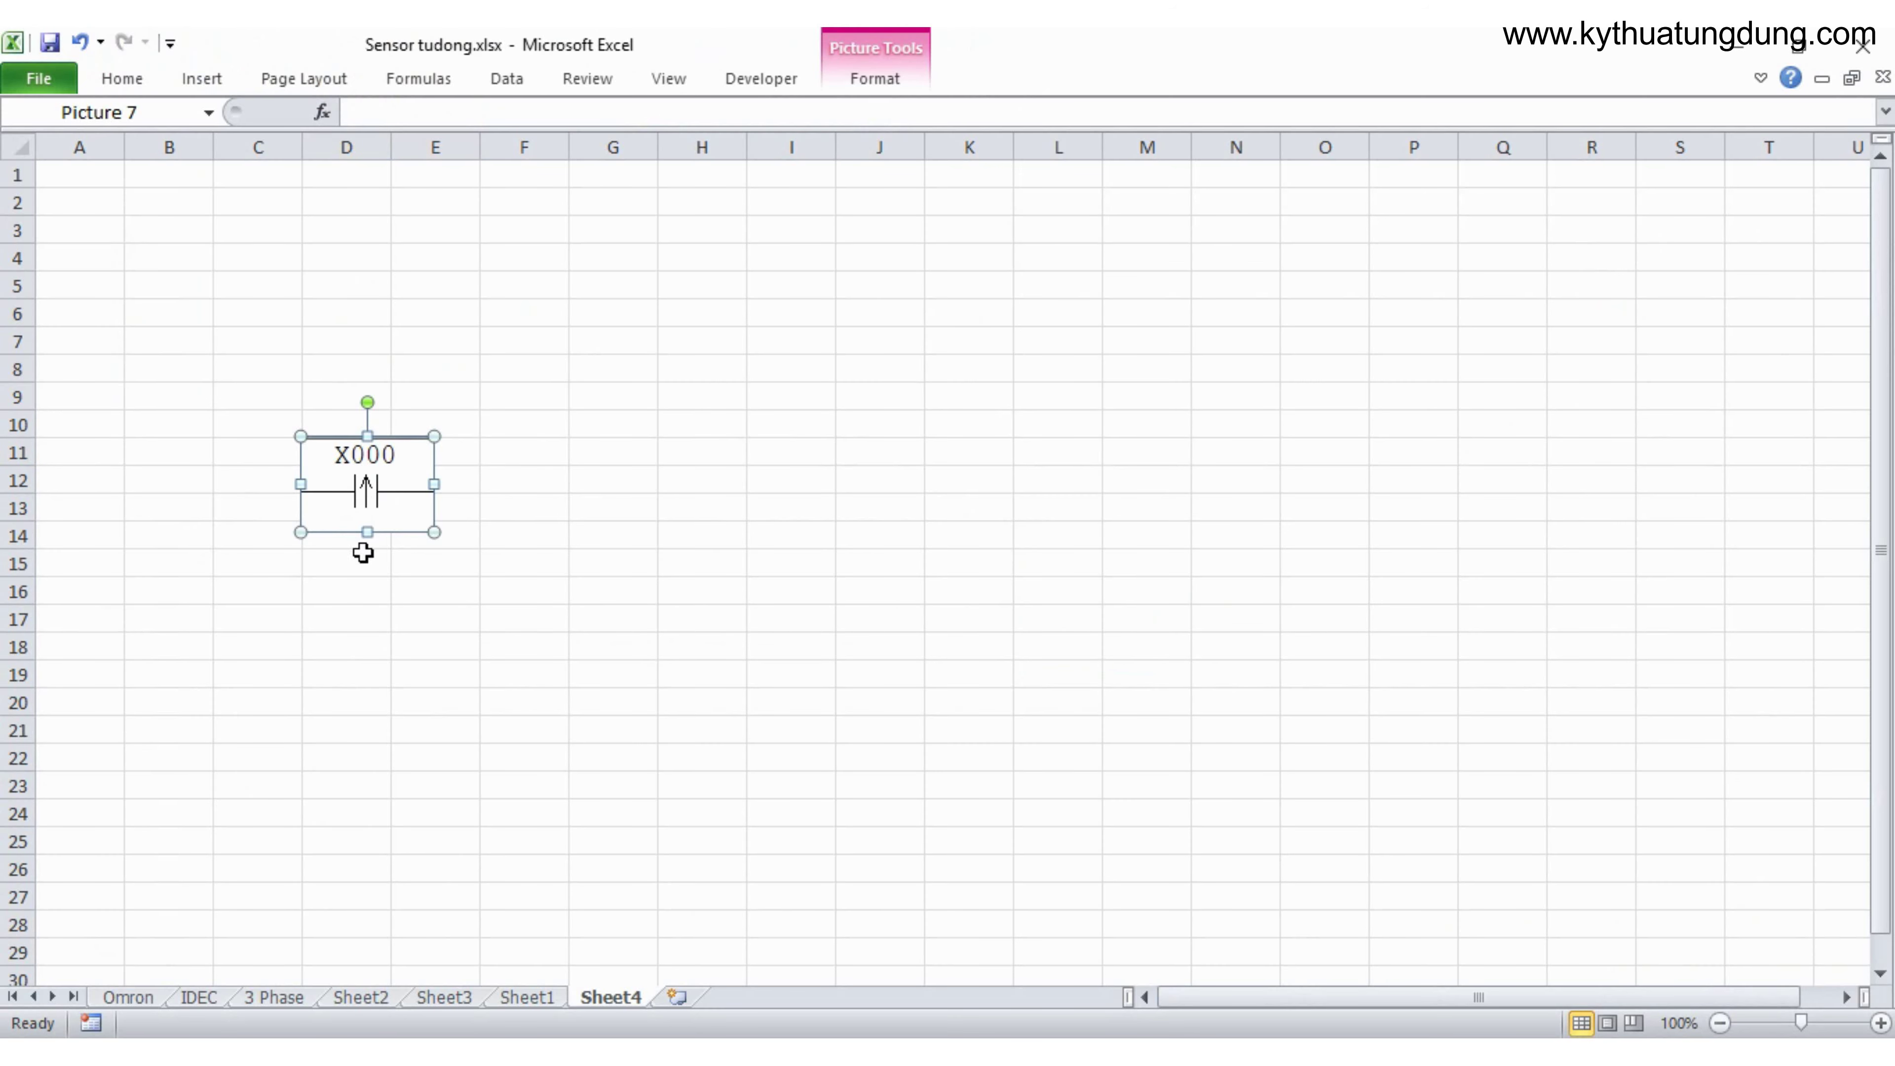
pyautogui.click(520, 440)
pyautogui.moveTo(364, 474); pyautogui.dragTo(421, 445)
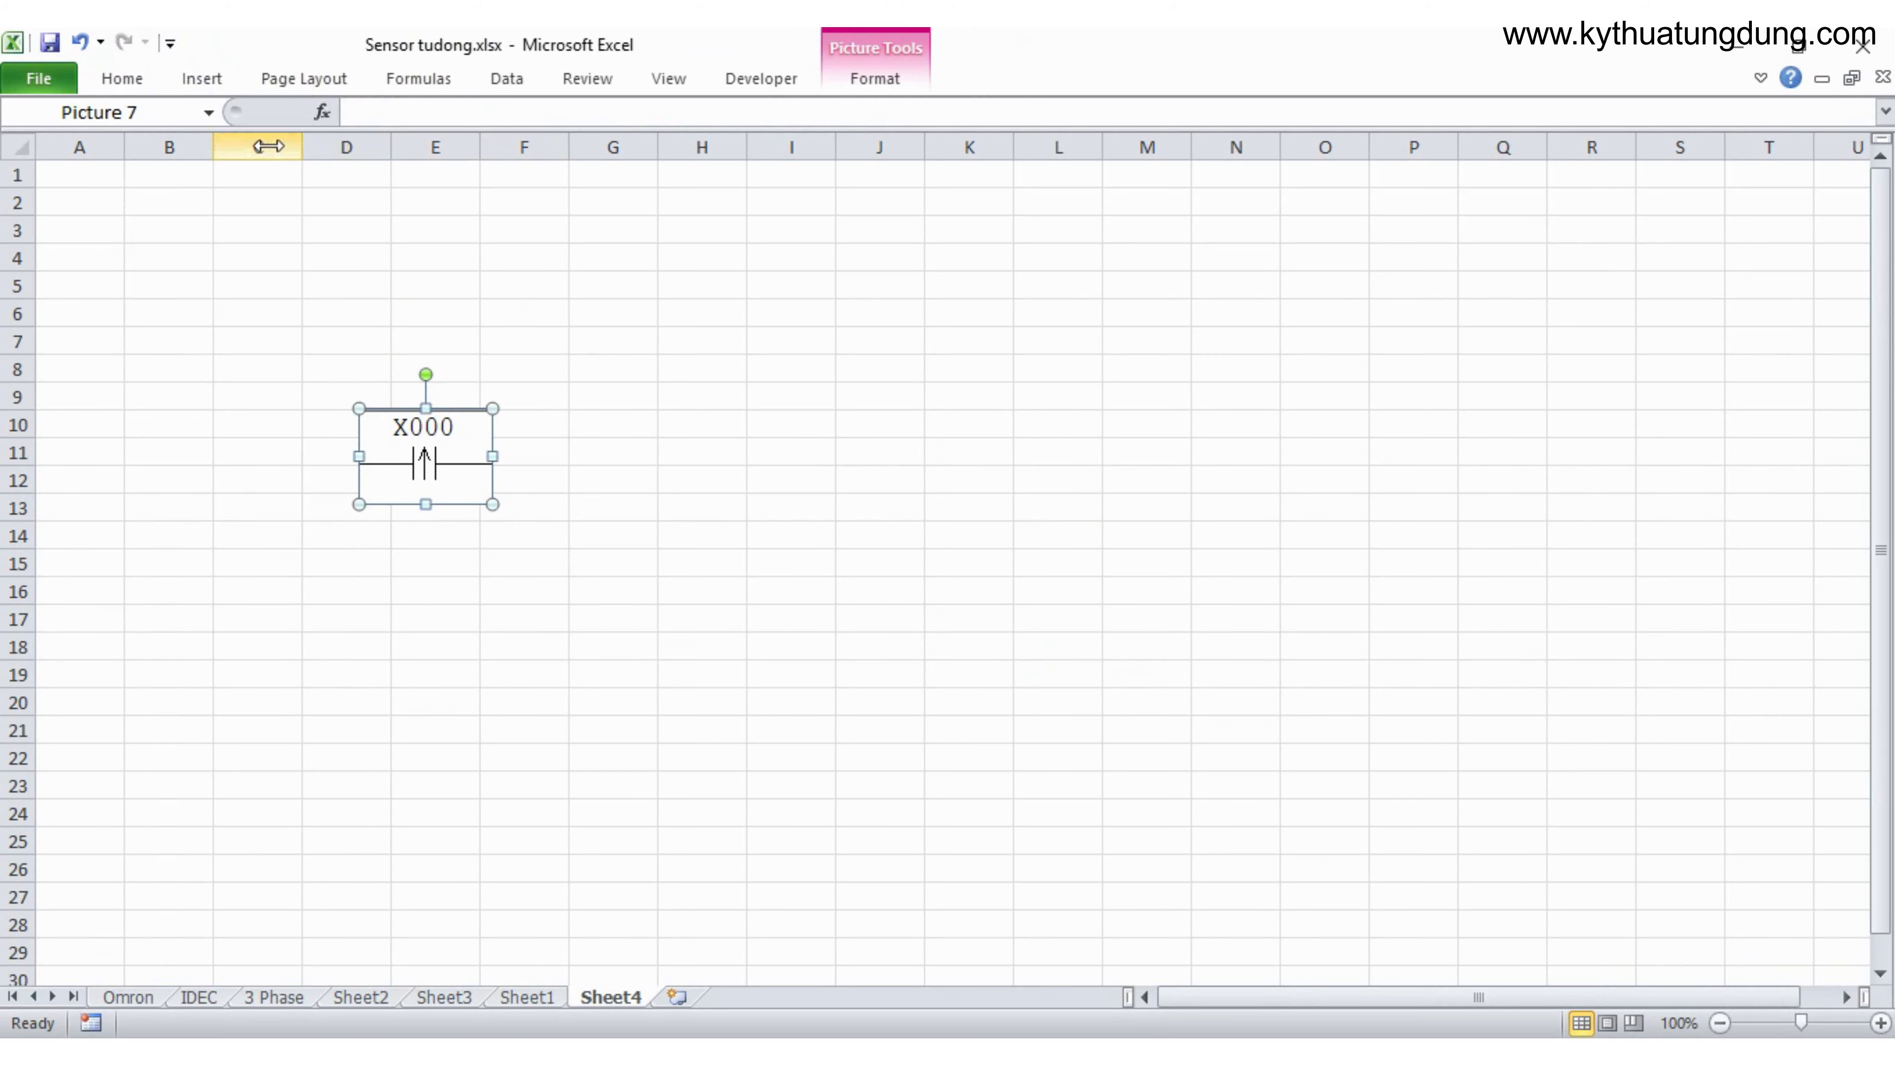
# Step: Draw a vertical arrow pointing up from row 8 to row 5 in column E, above the contact picture
pyautogui.click(199, 78)
pyautogui.click(300, 161)
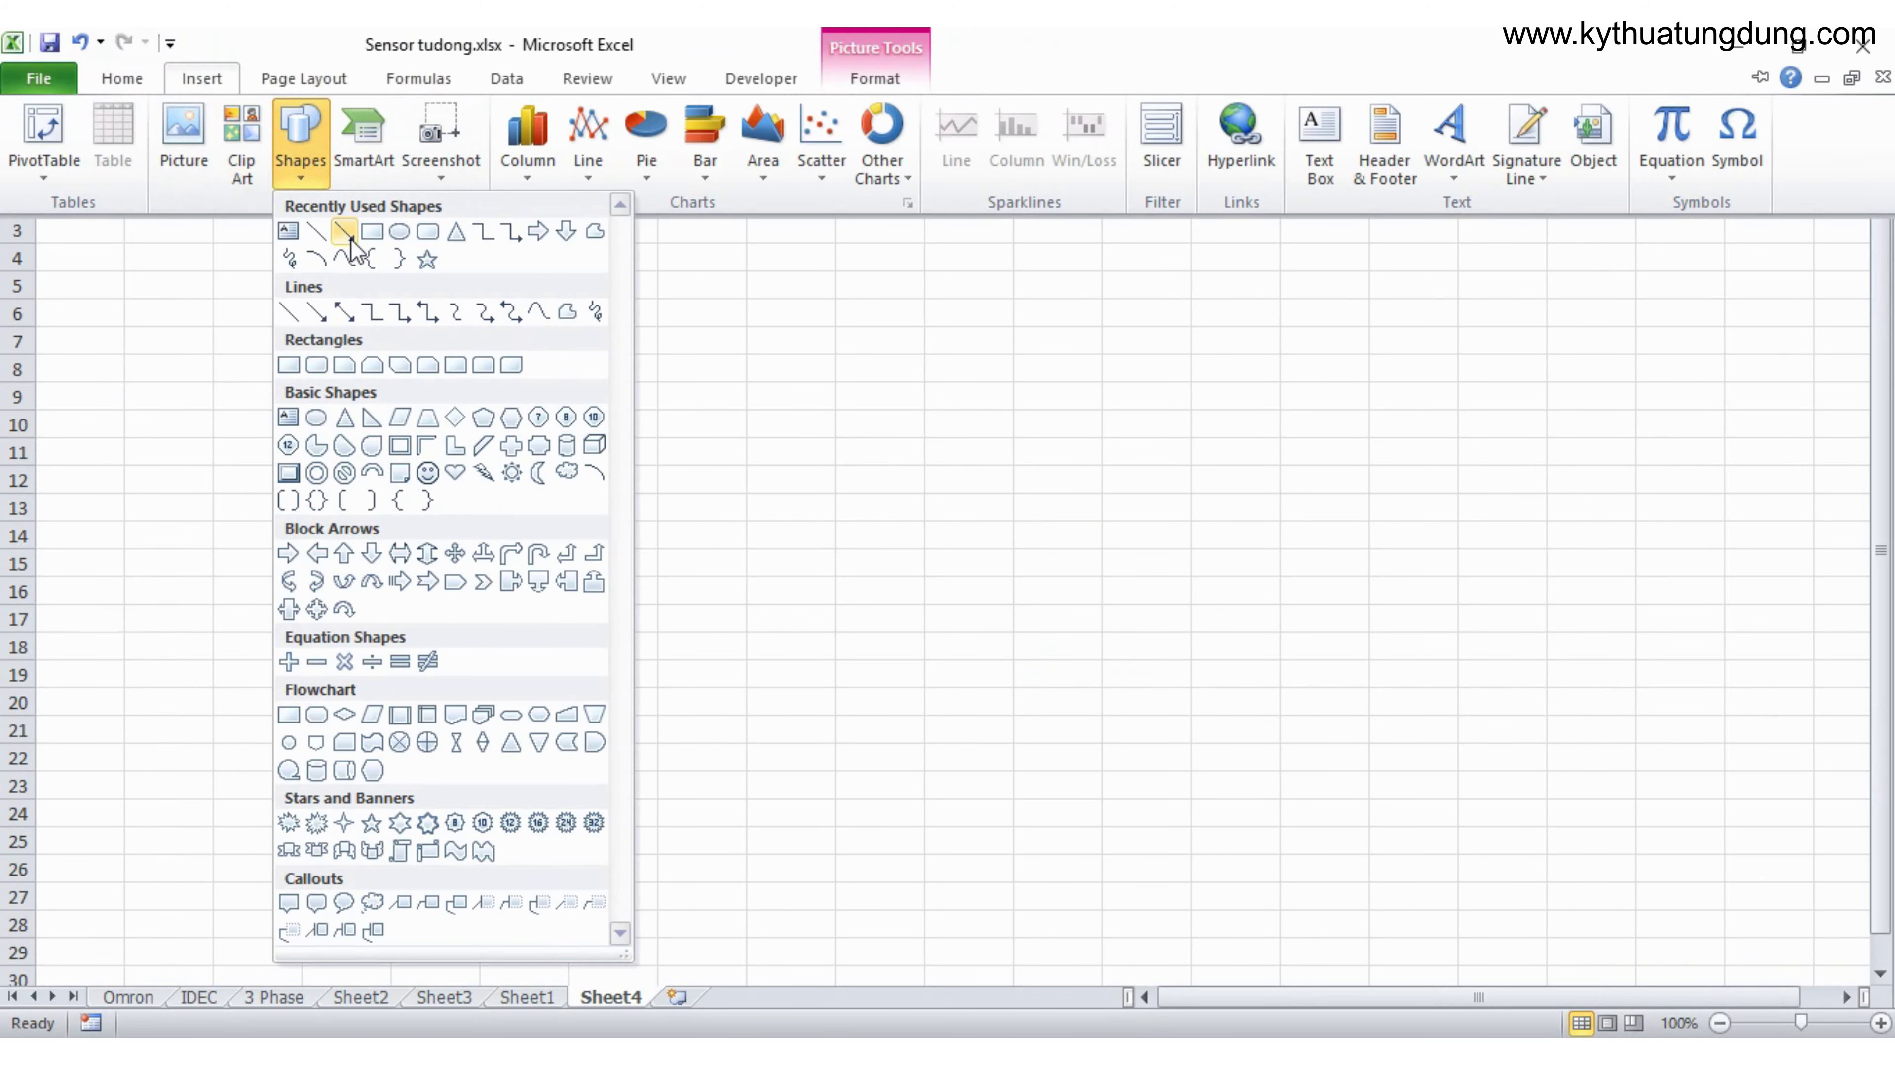
pyautogui.click(344, 236)
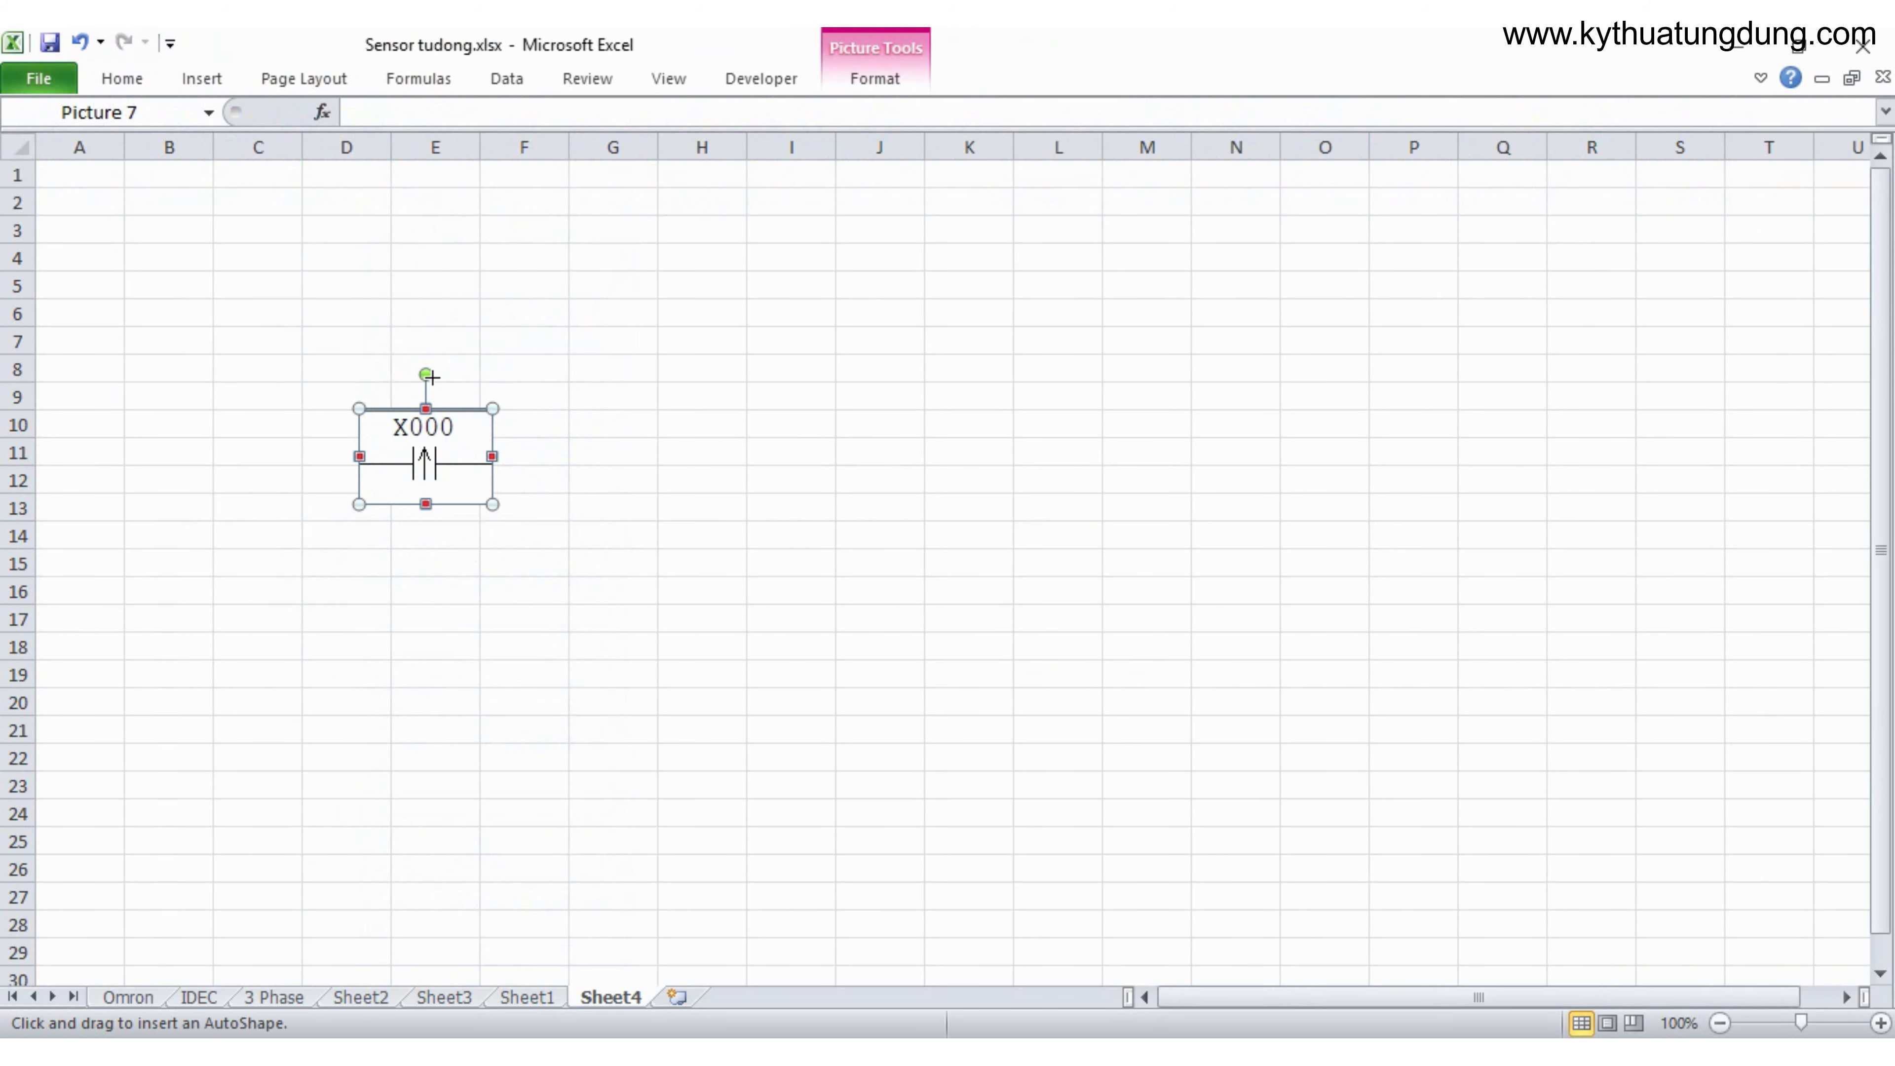
pyautogui.moveTo(438, 380); pyautogui.dragTo(423, 271)
# Step: Label the arrow's two levels by entering OFF in cell D8 and ON in cell D4
pyautogui.click(328, 363)
pyautogui.write('OFF')
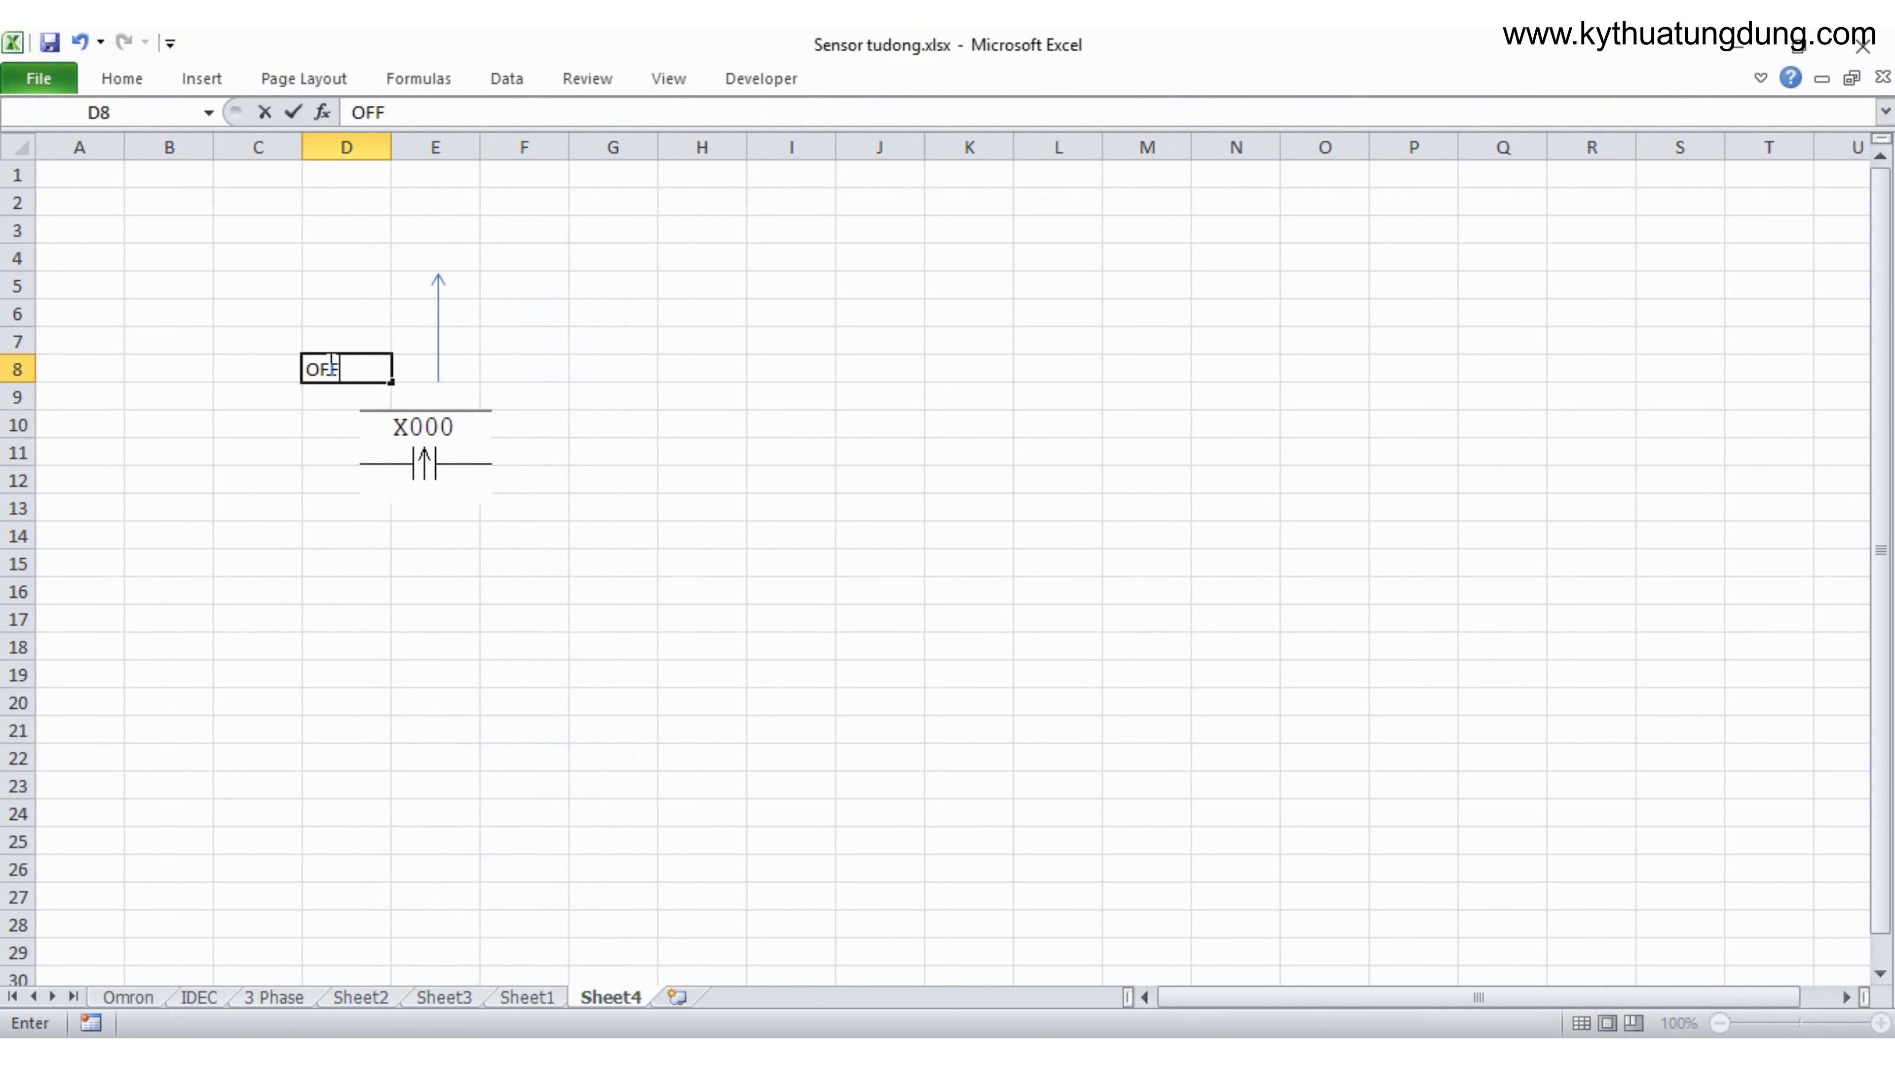
pyautogui.click(367, 258)
pyautogui.write('ON')
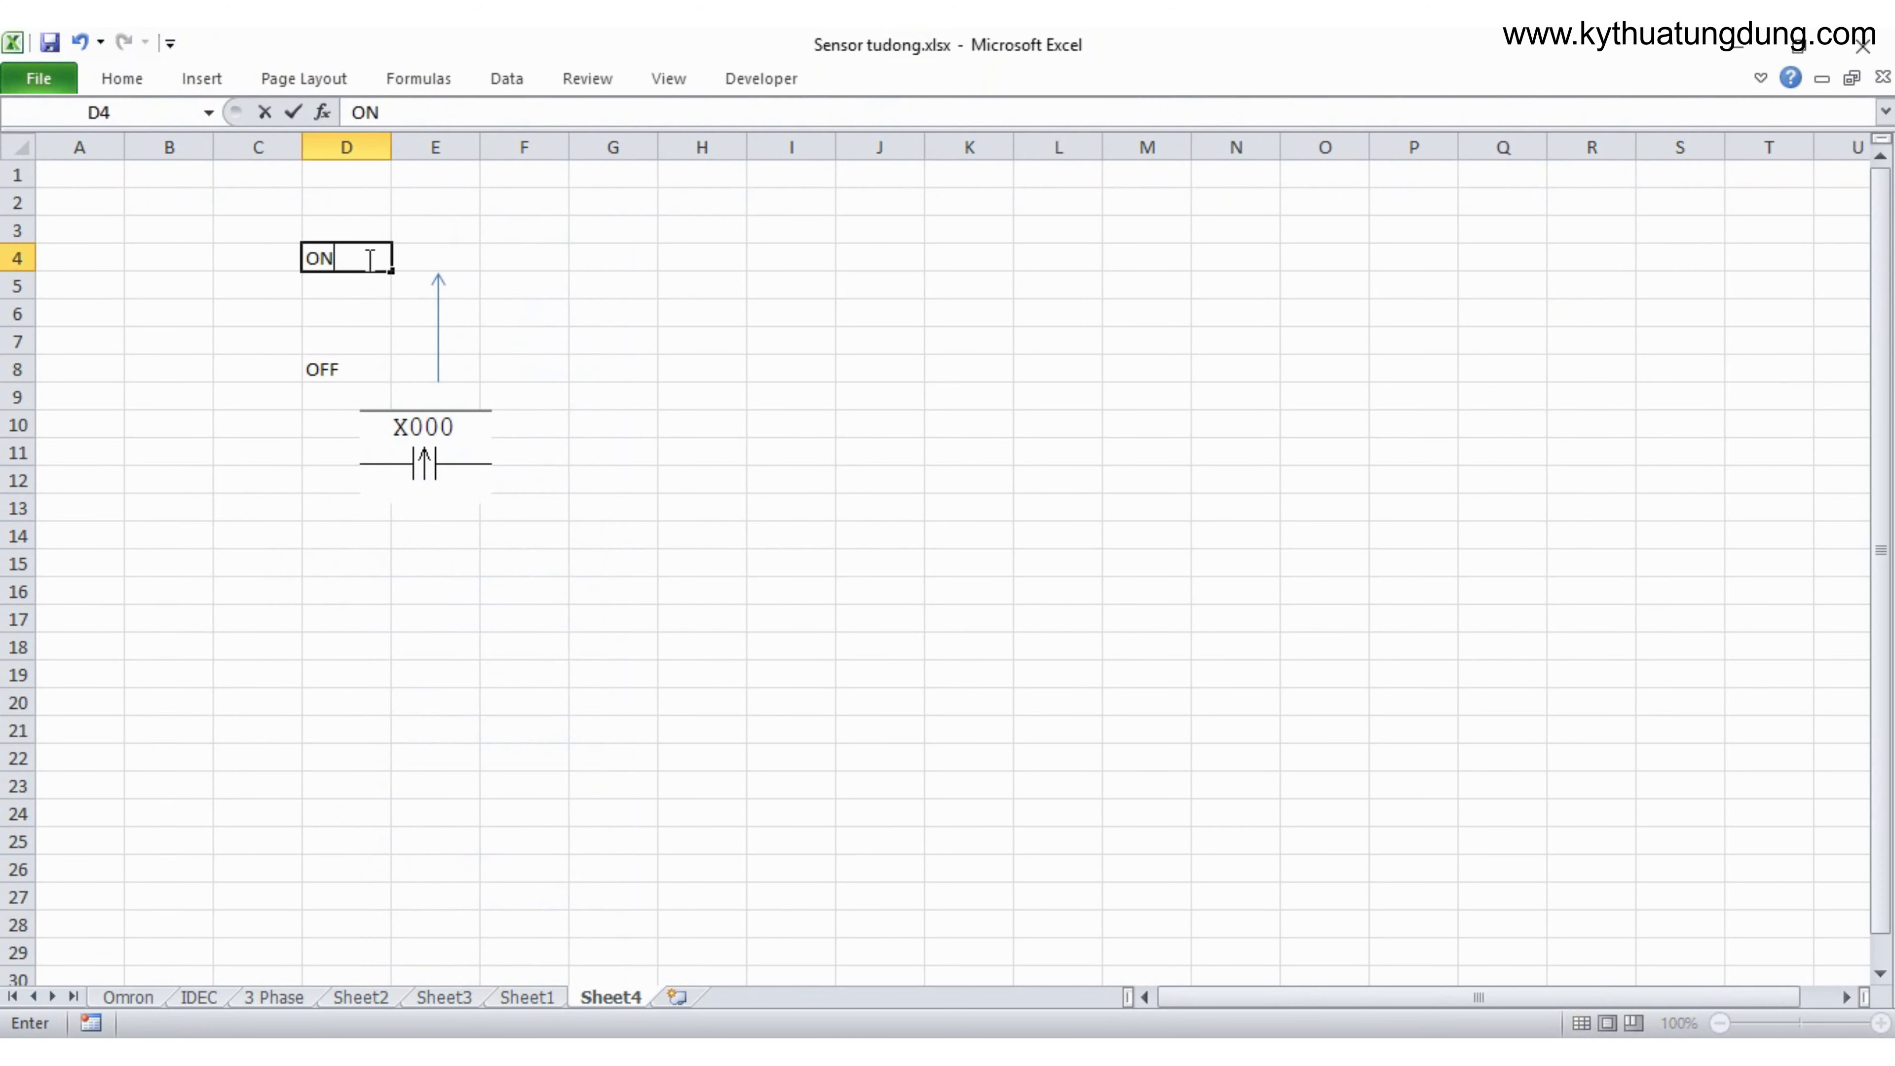
pyautogui.click(707, 339)
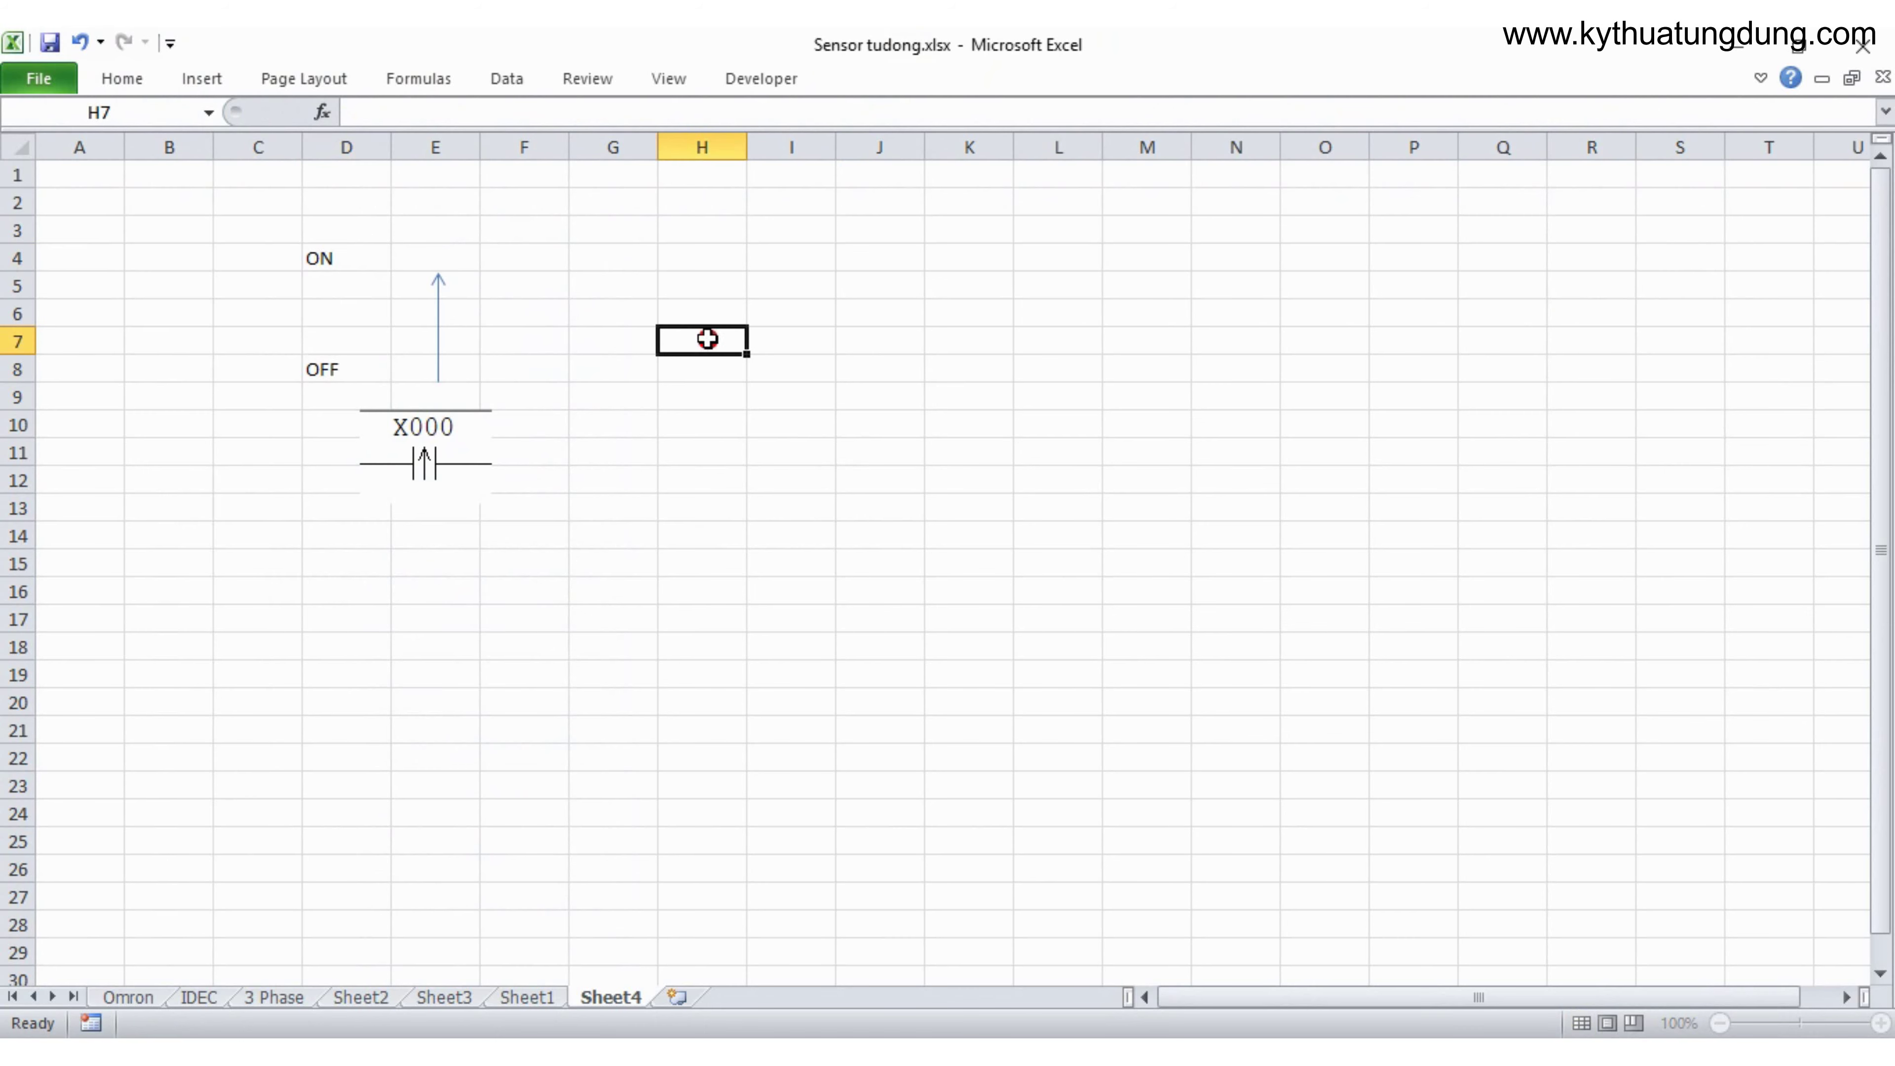
# Step: Enter the caption "Lệnh sườn lên từ OFF sang ON" in cell E14 below the rising-edge contact
pyautogui.click(425, 517)
pyautogui.click(459, 539)
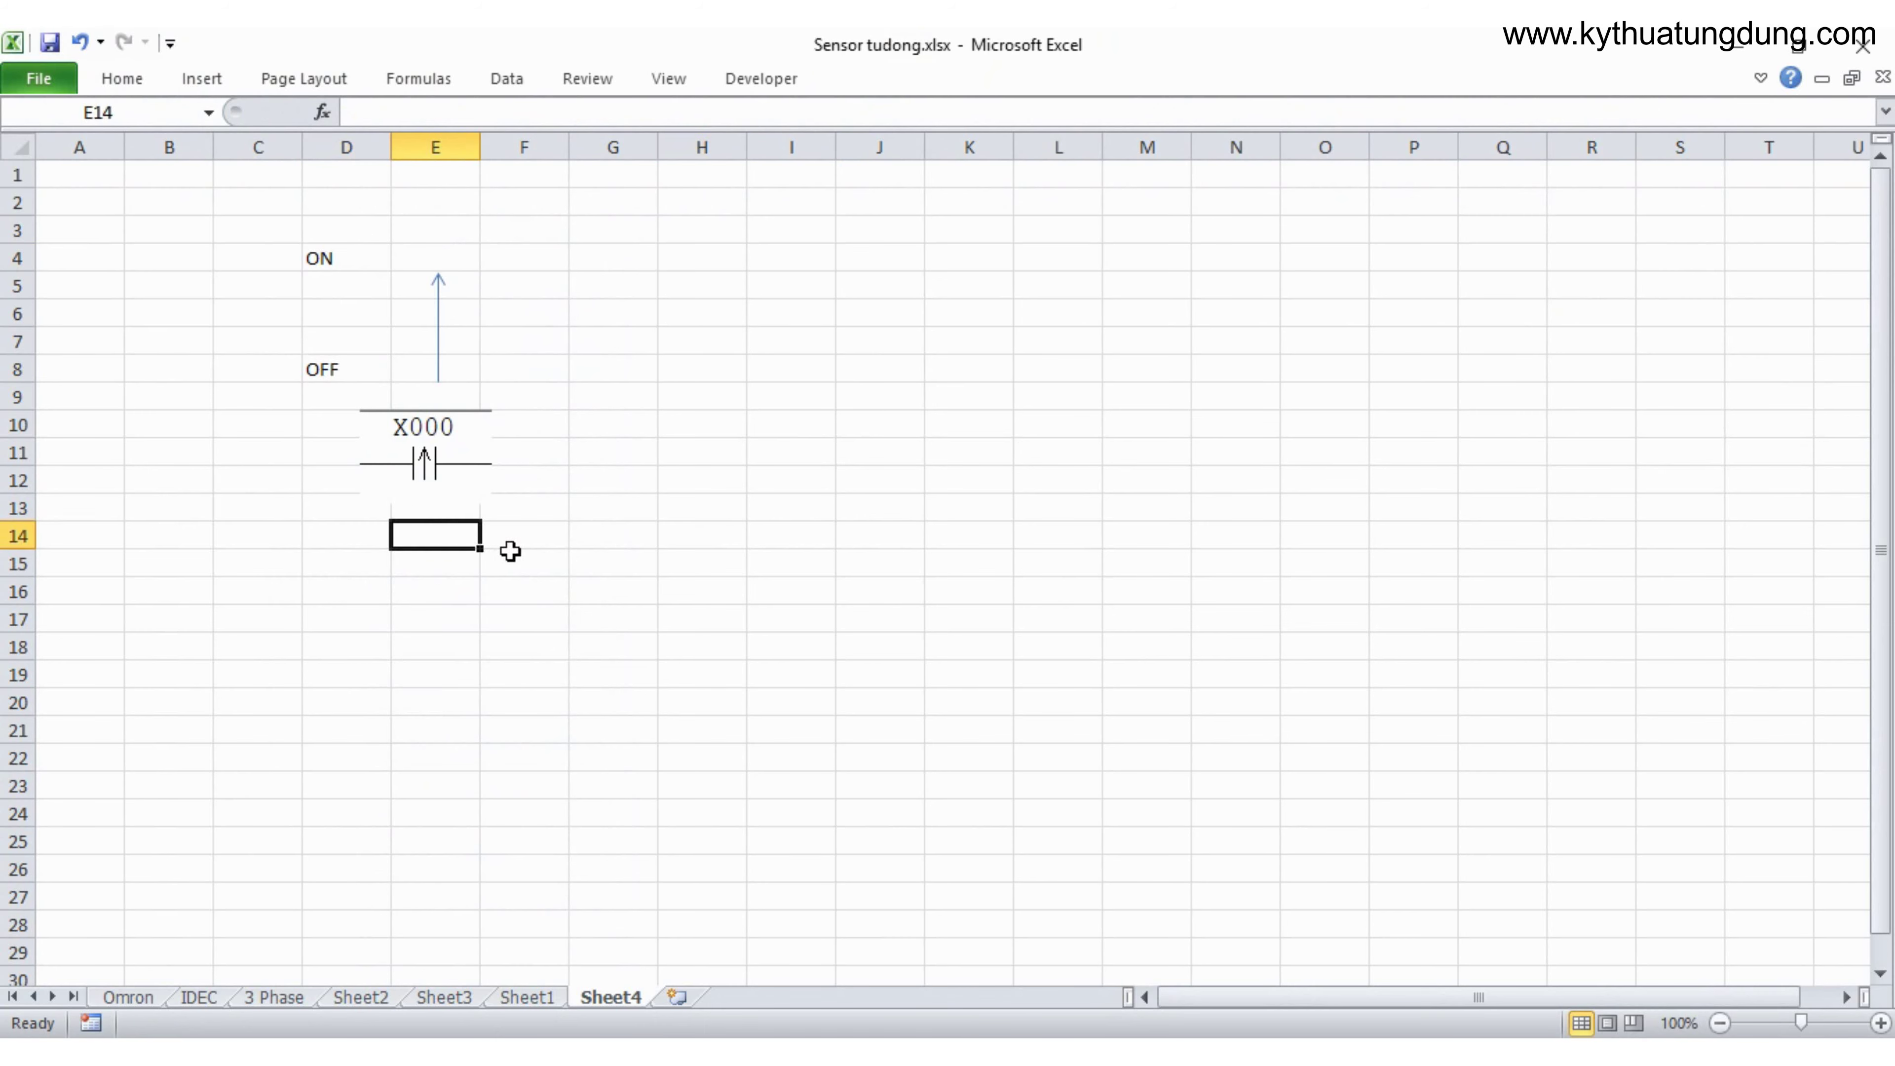
pyautogui.hotkey('ctrl', 'shift', 'F5')
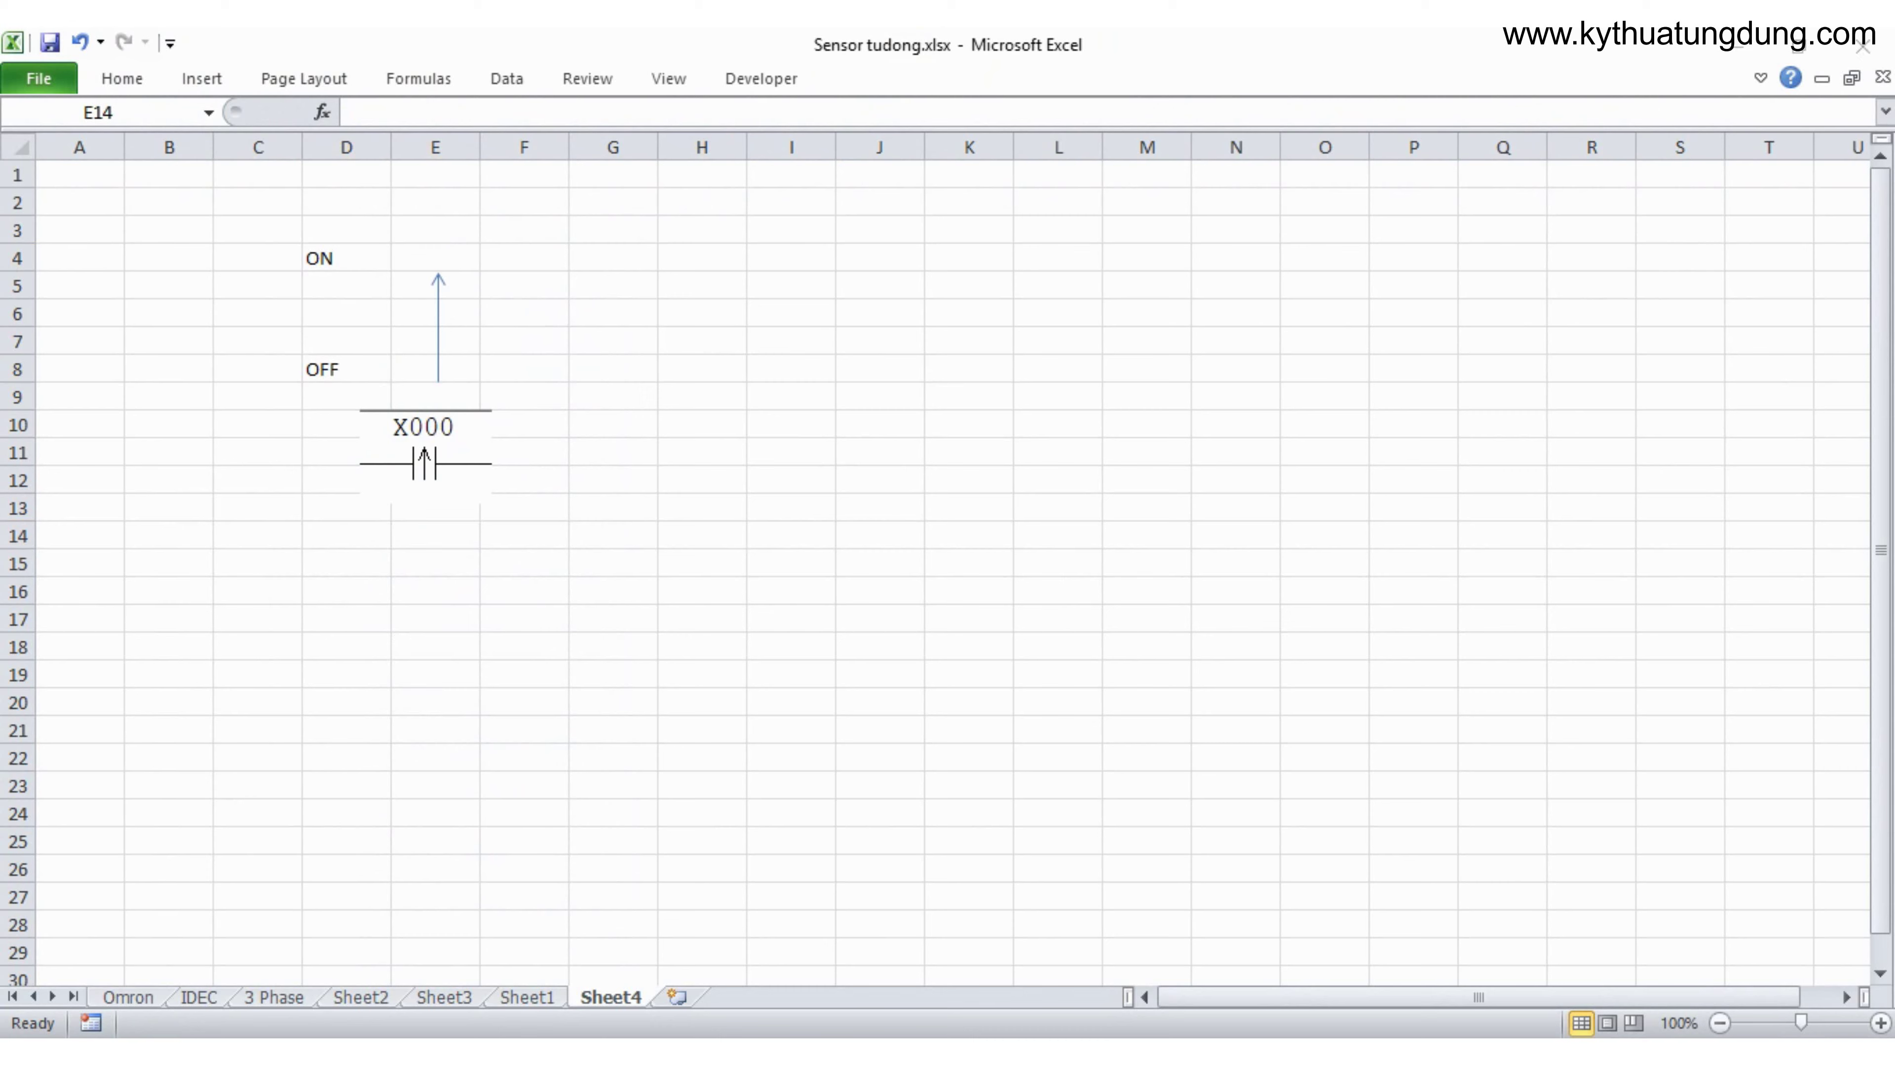
pyautogui.click(1155, 308)
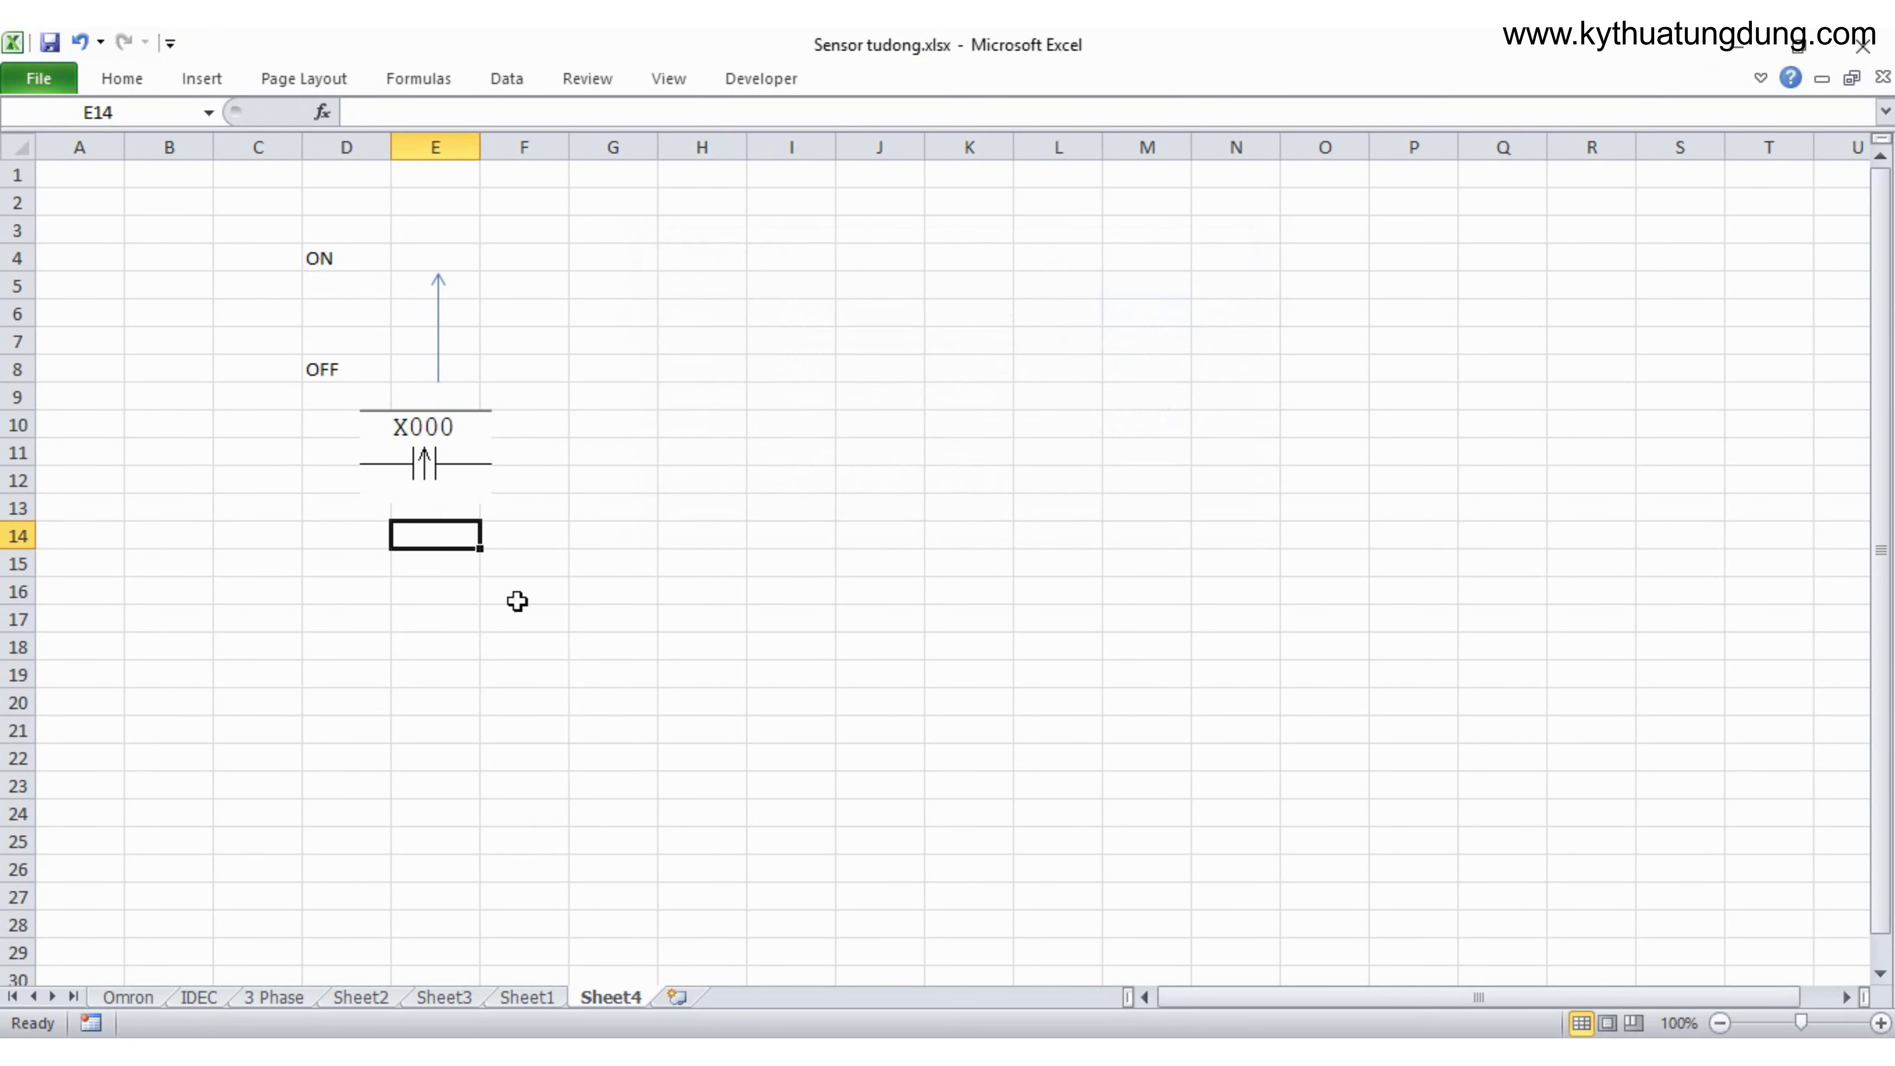
pyautogui.write('Lê')
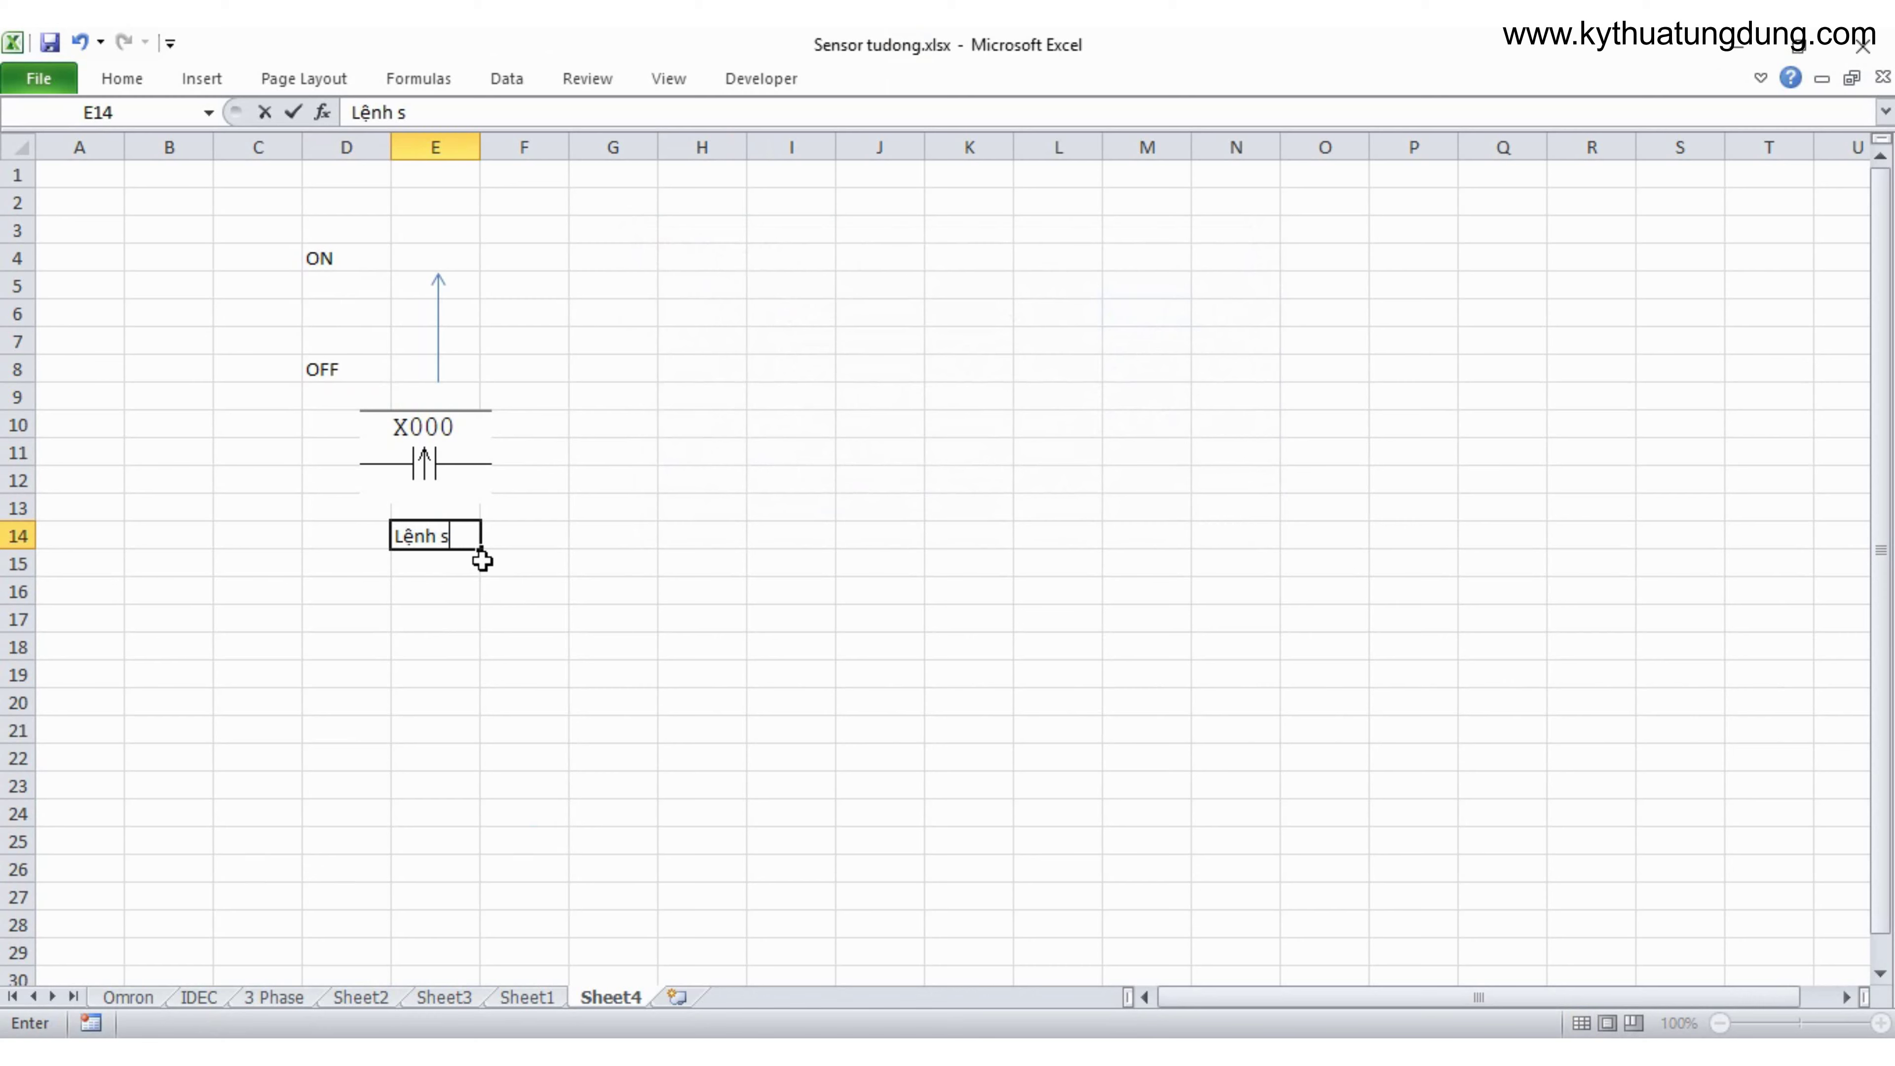
pyautogui.write('nh sường')
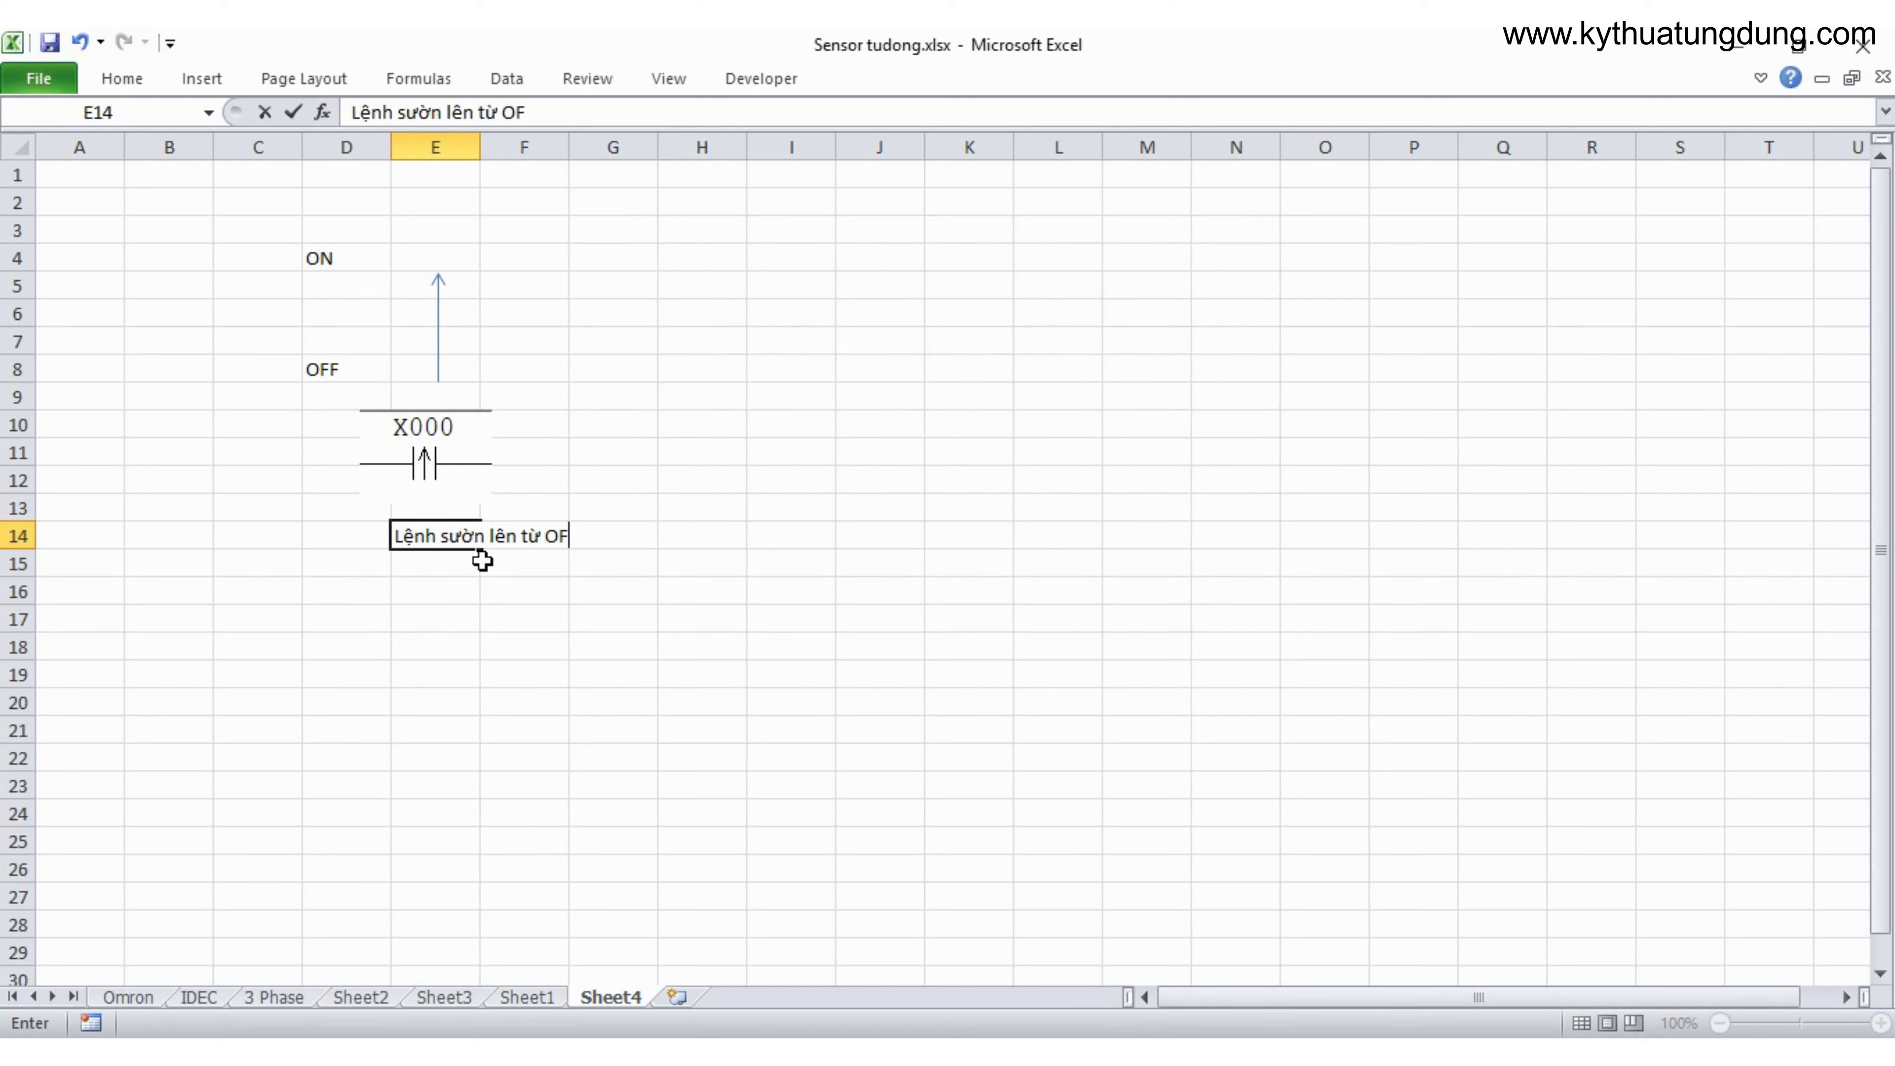
pyautogui.write('sang ON')
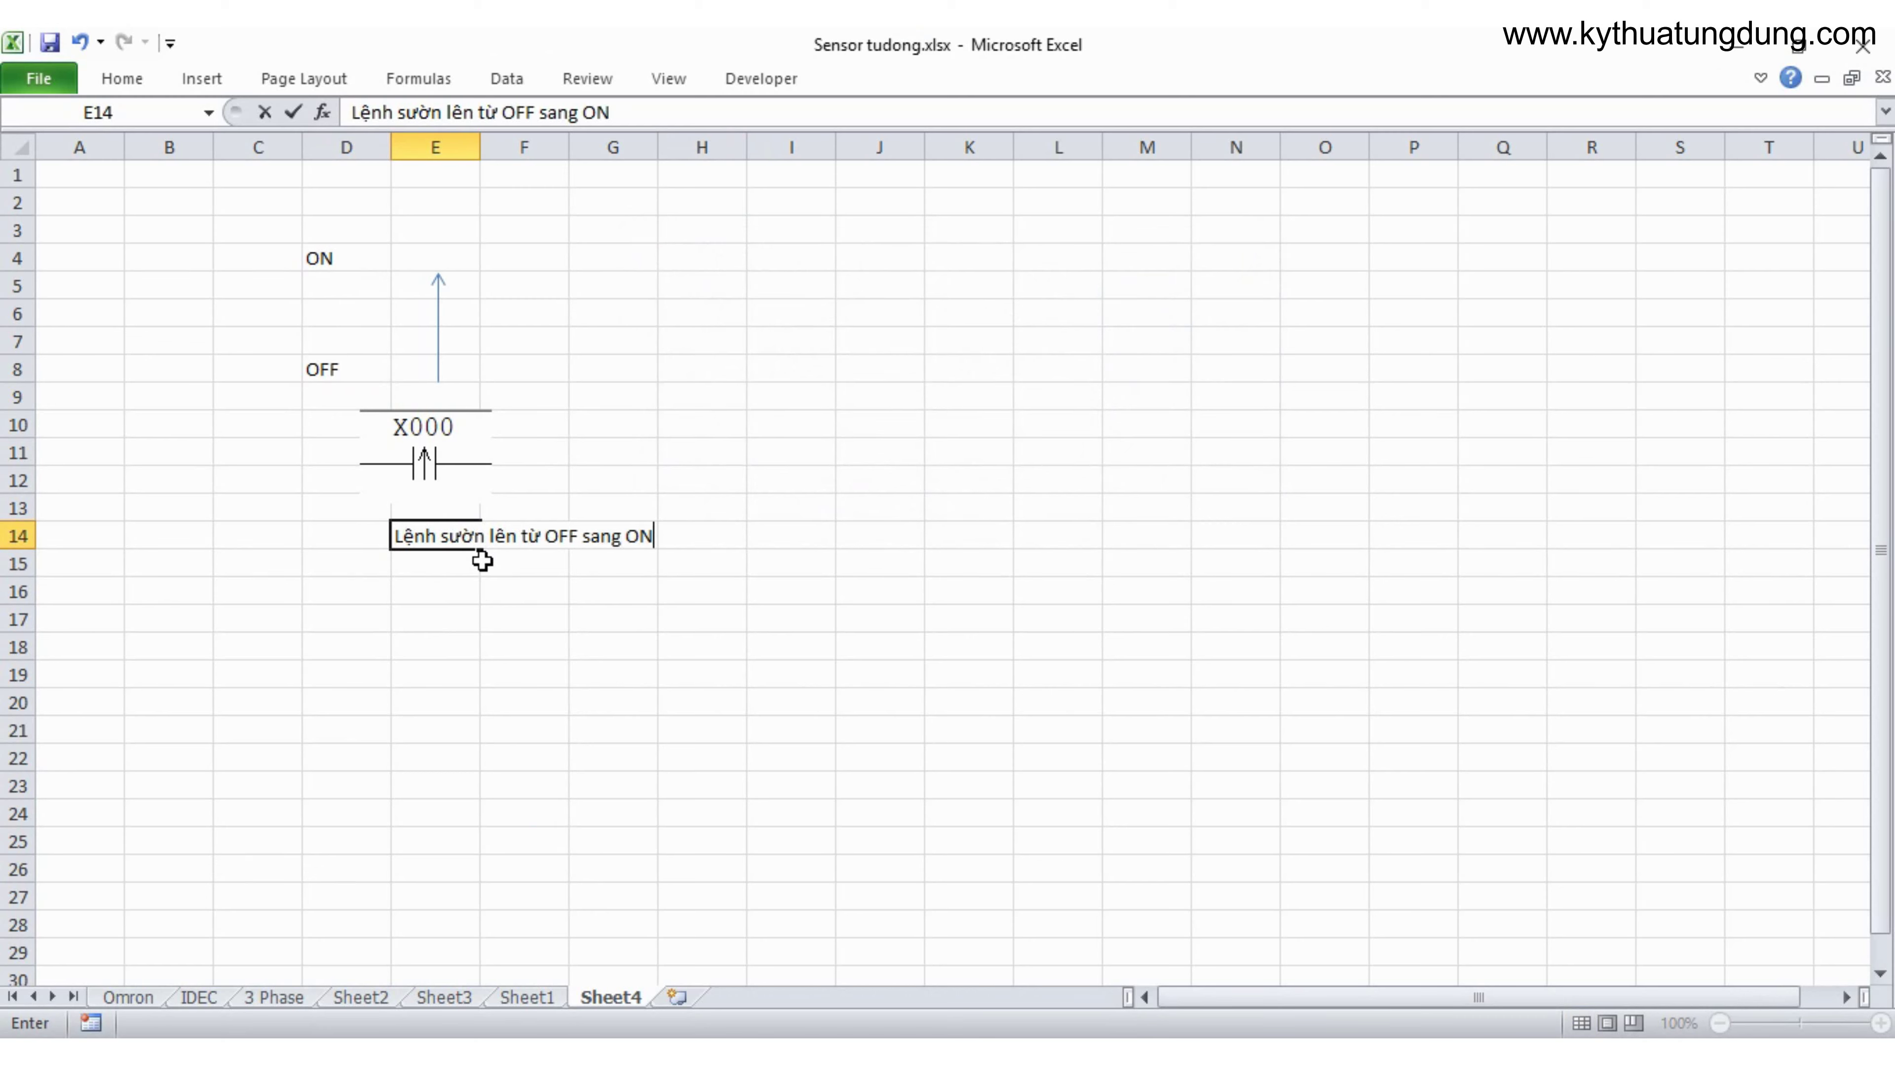
pyautogui.click(698, 396)
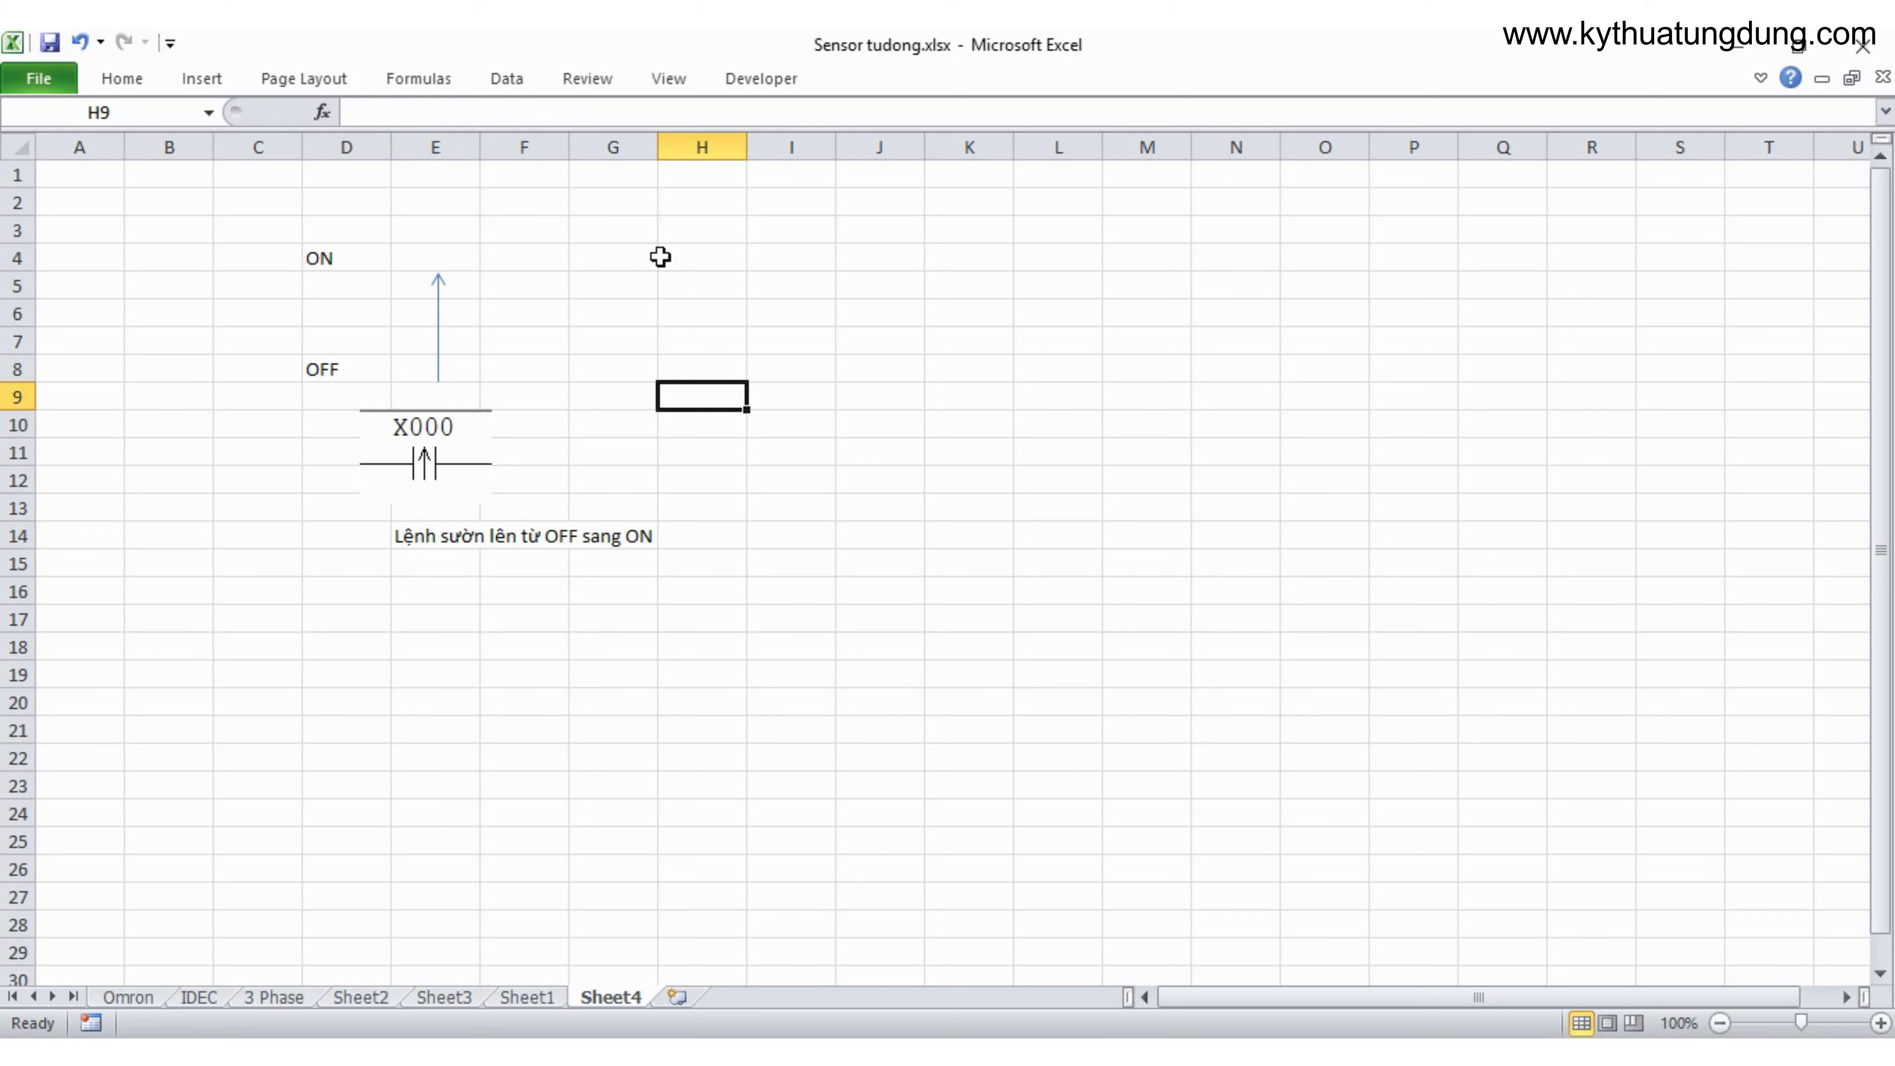
# Step: Draw a horizontal straight line from the up arrow's tip across to the right edge of column H
pyautogui.click(196, 77)
pyautogui.click(300, 142)
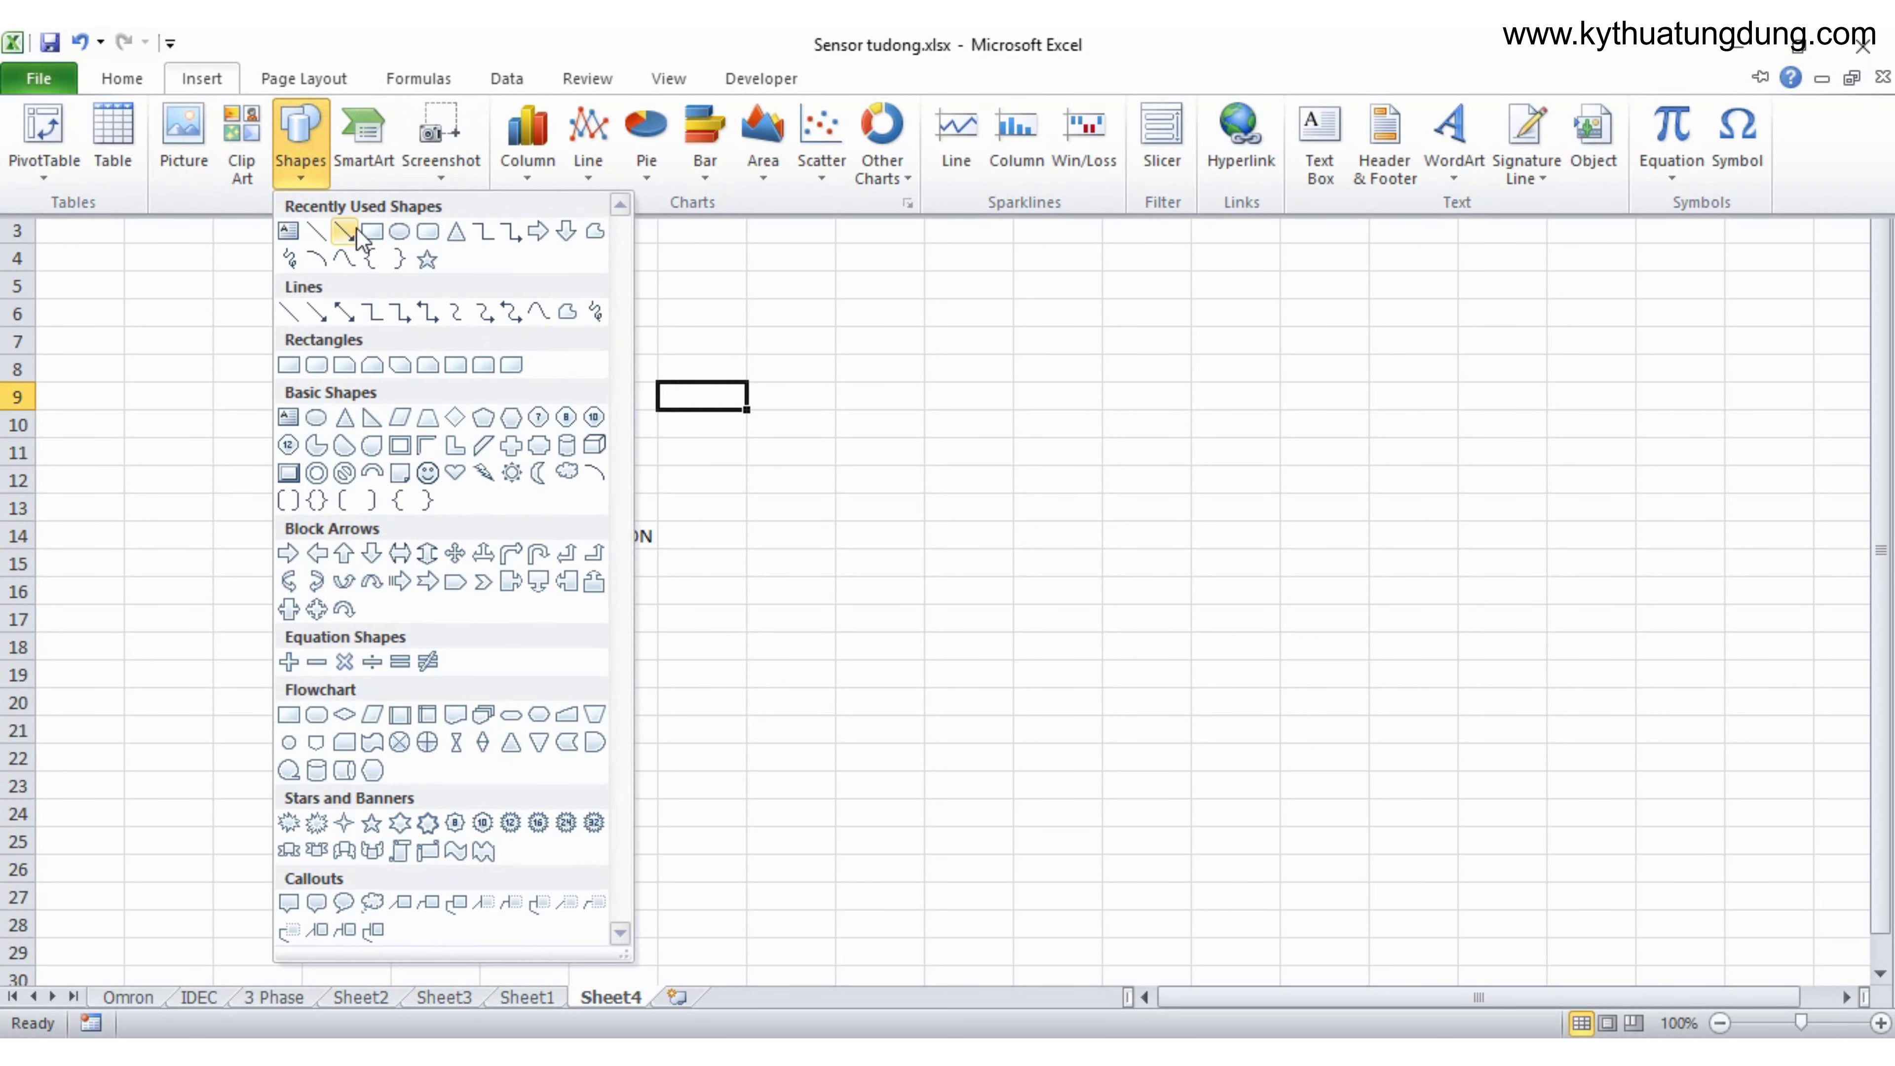
pyautogui.click(317, 234)
pyautogui.moveTo(436, 275); pyautogui.dragTo(739, 275)
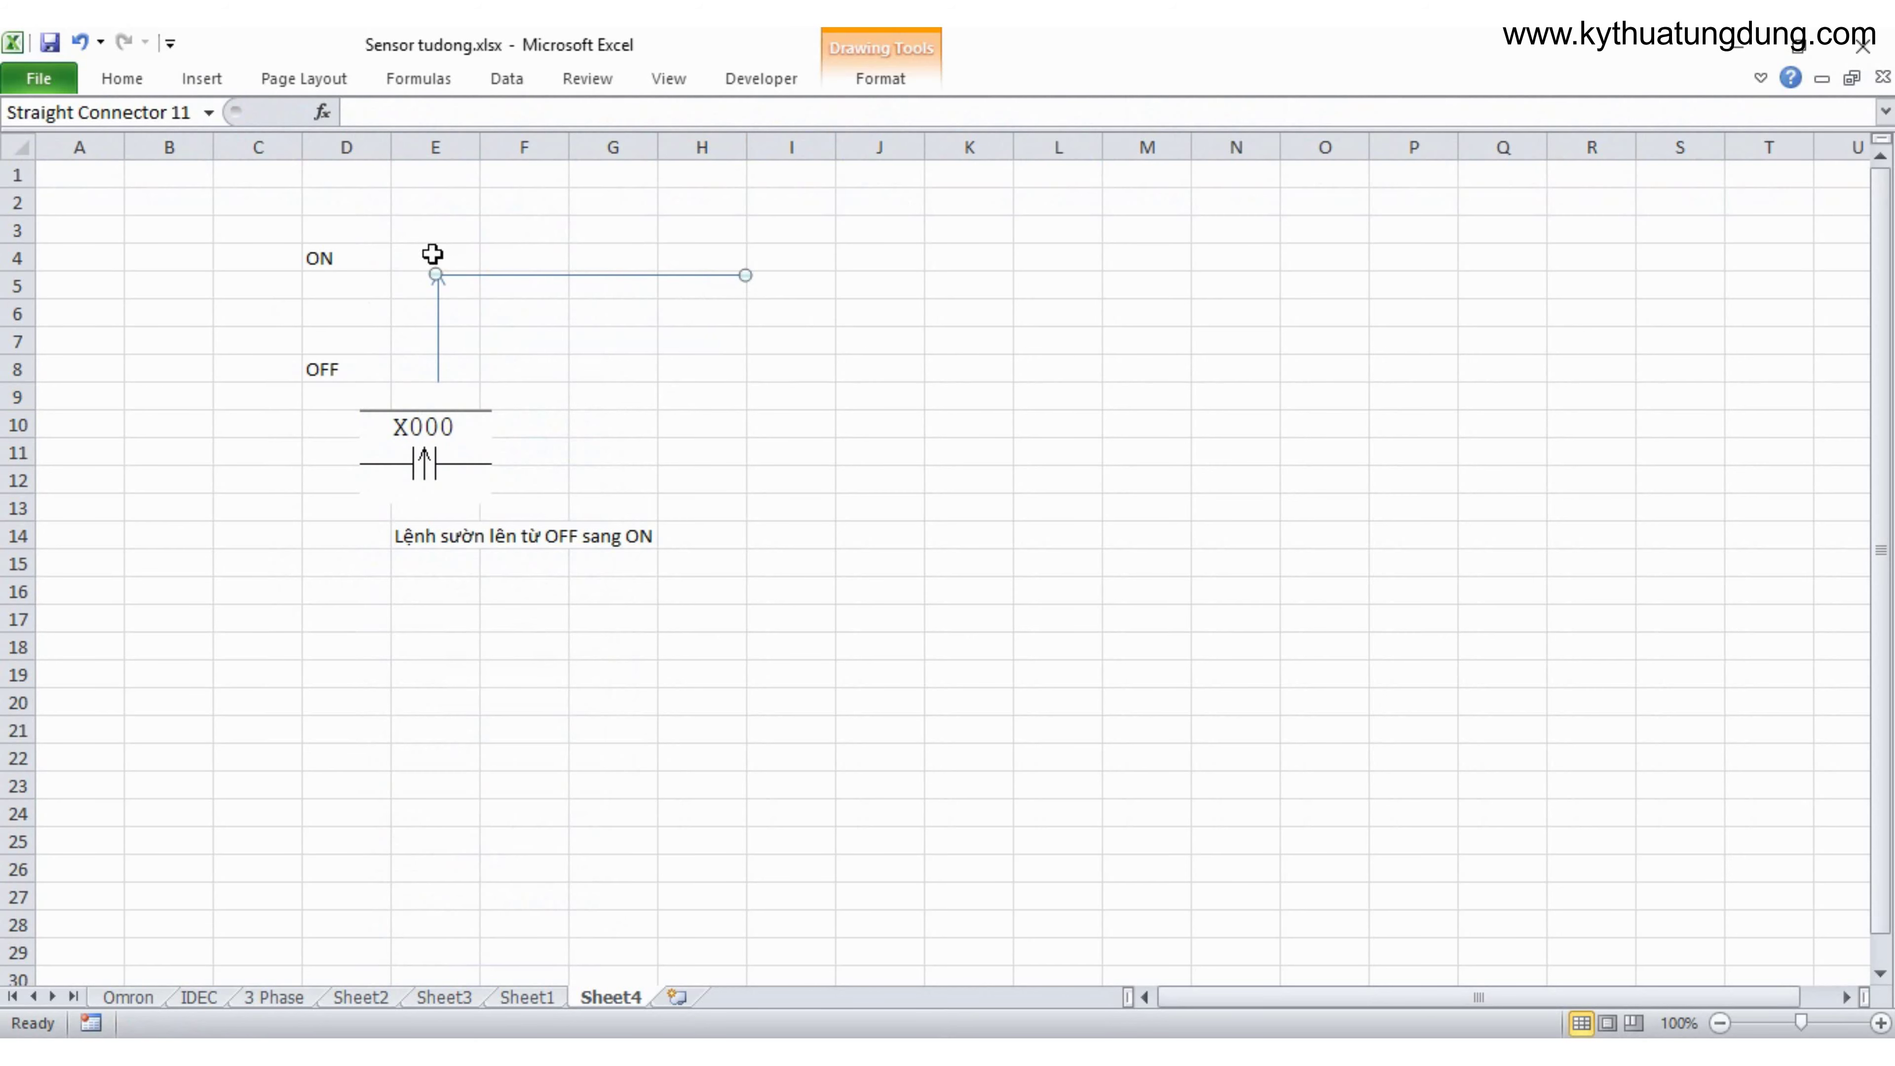
pyautogui.click(589, 234)
pyautogui.write('X')
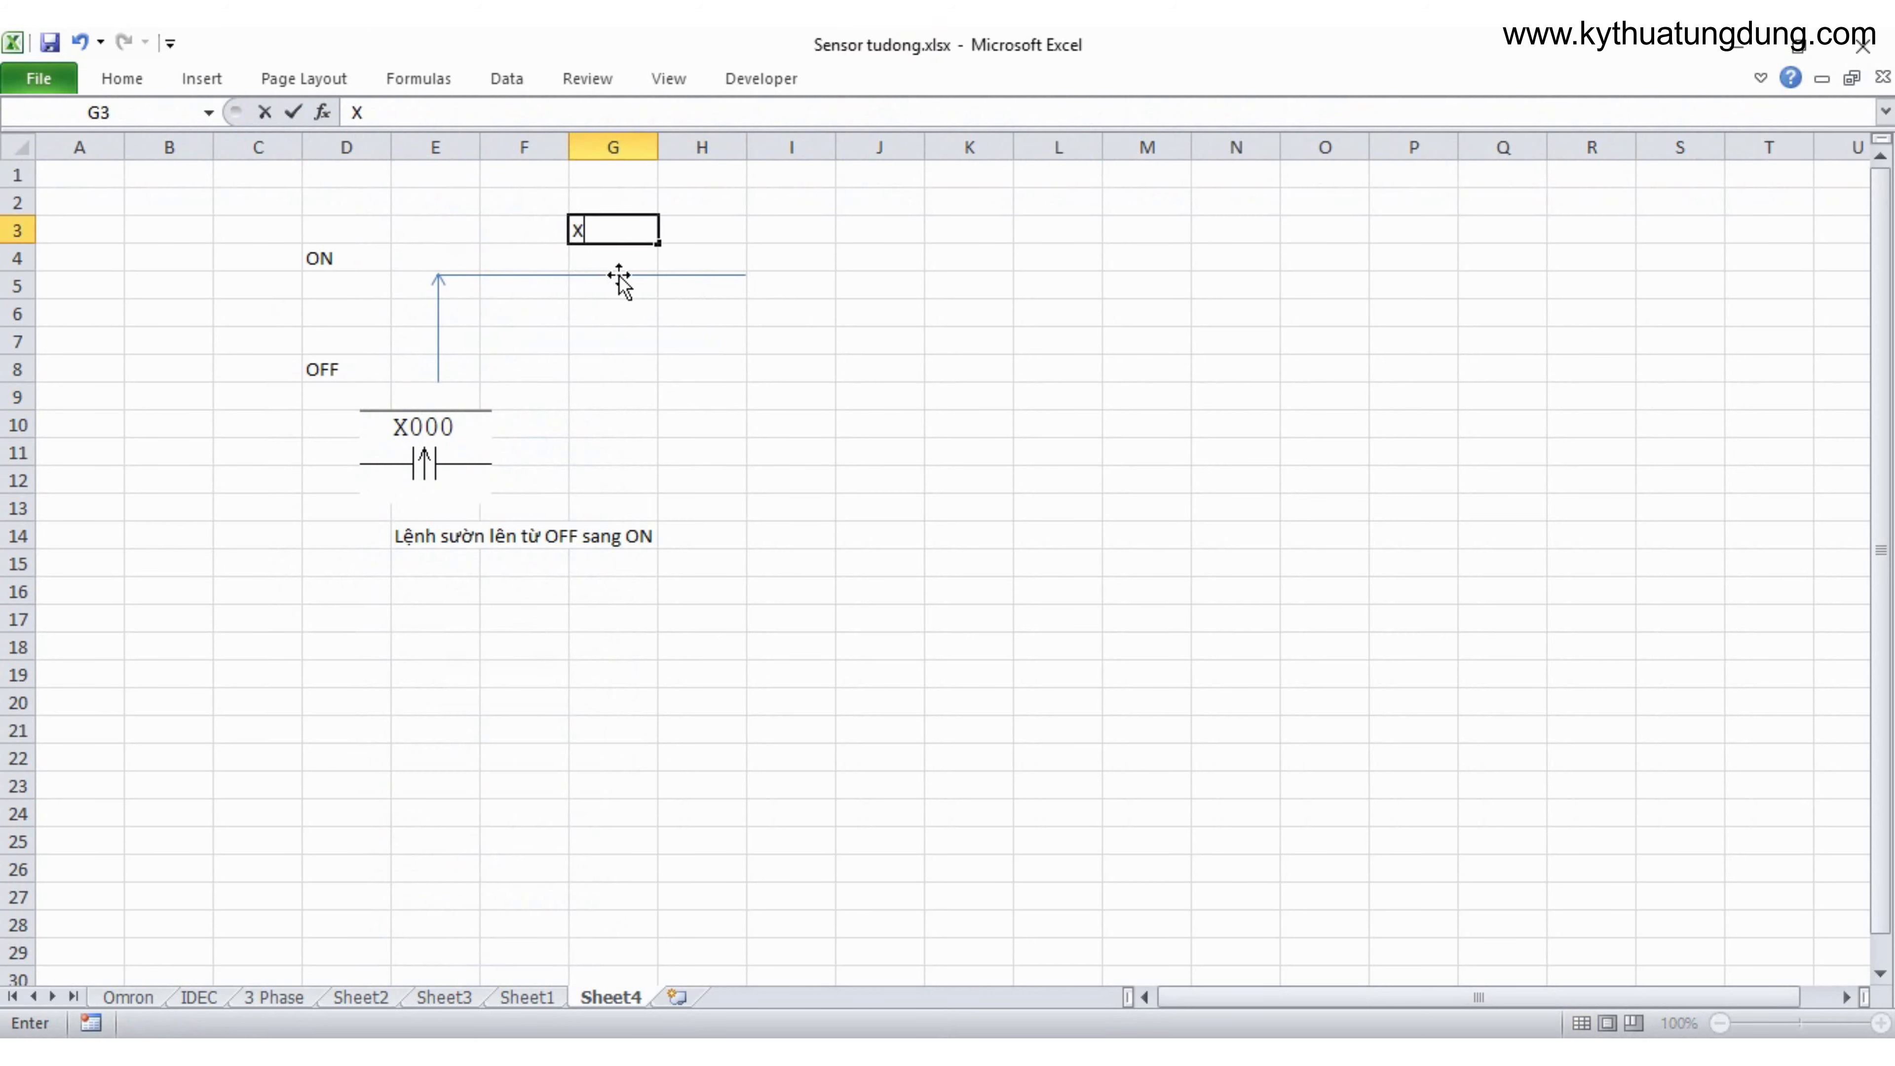
pyautogui.press('Escape')
pyautogui.click(840, 497)
# Step: Snip the normally open X000 contact from the GX Developer ladder and paste it in Excel above the horizontal line
pyautogui.hotkey('alt', 'Tab')
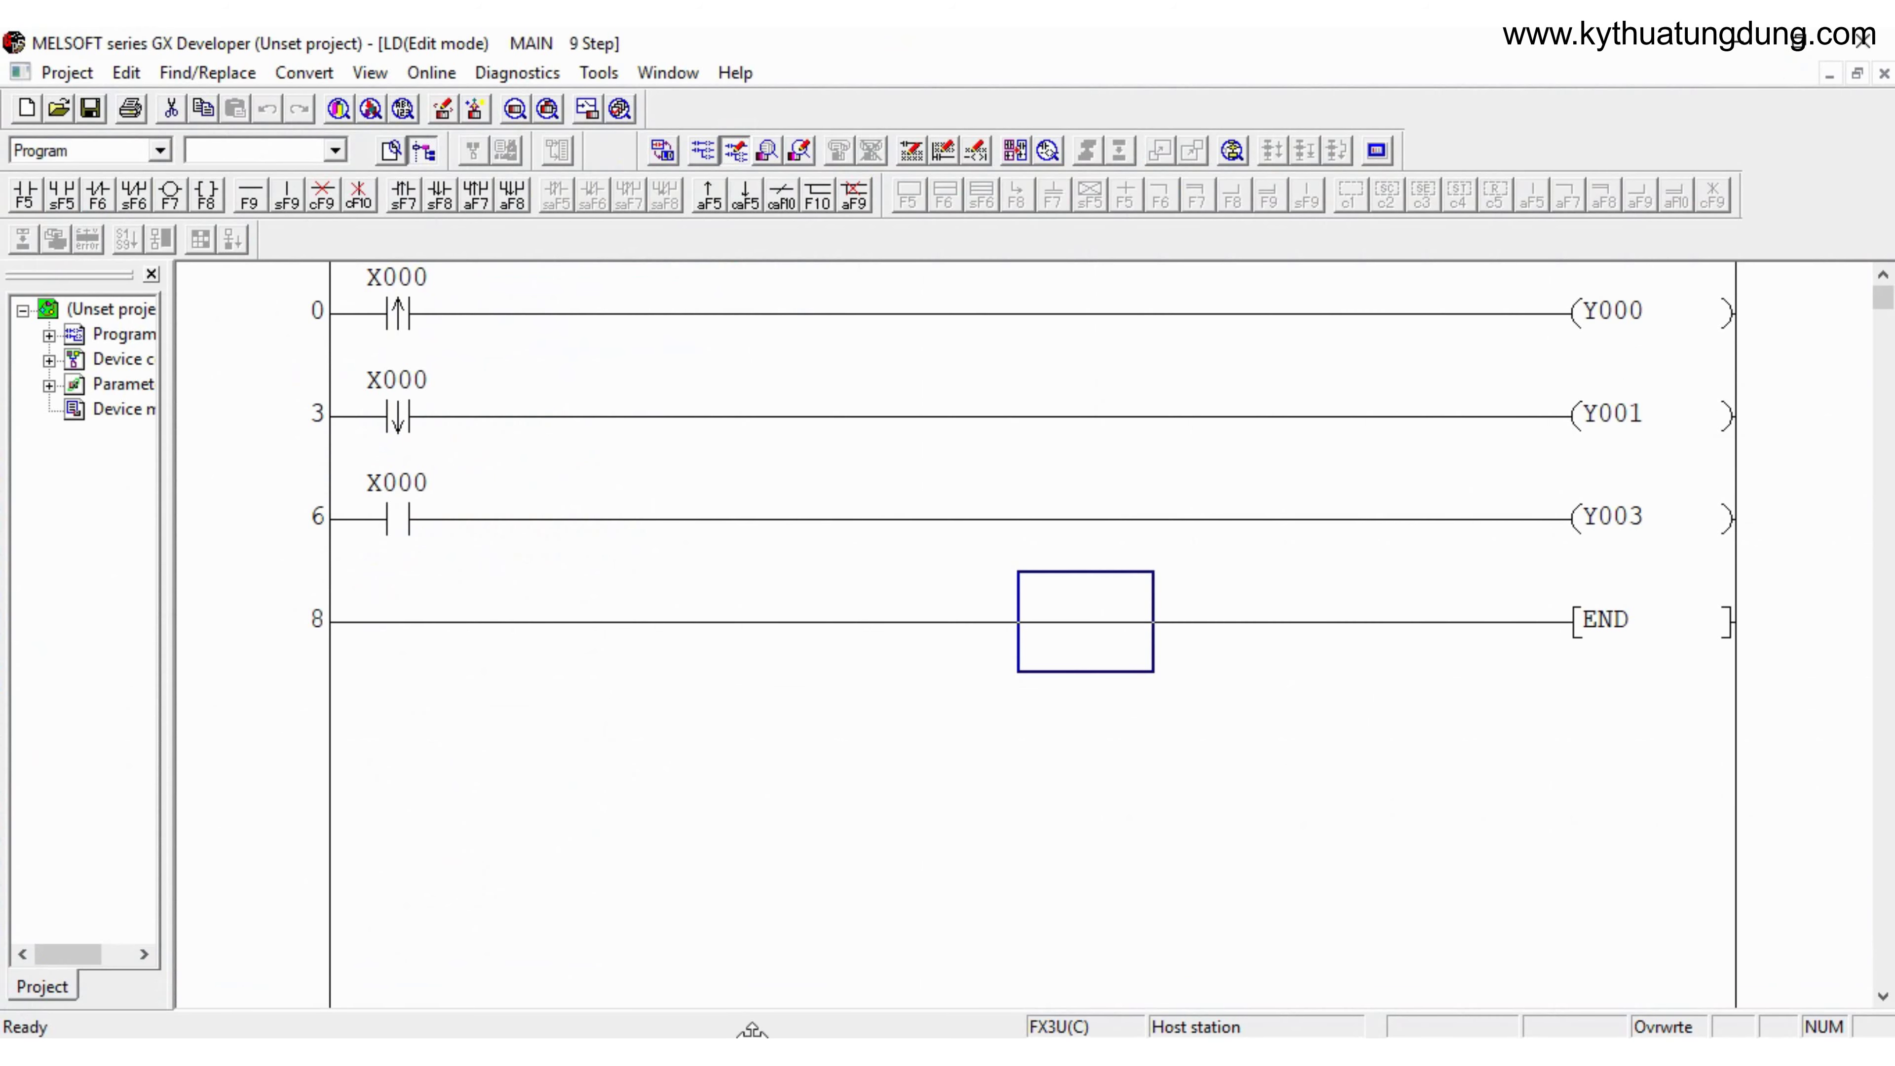
pyautogui.click(752, 1030)
pyautogui.click(254, 127)
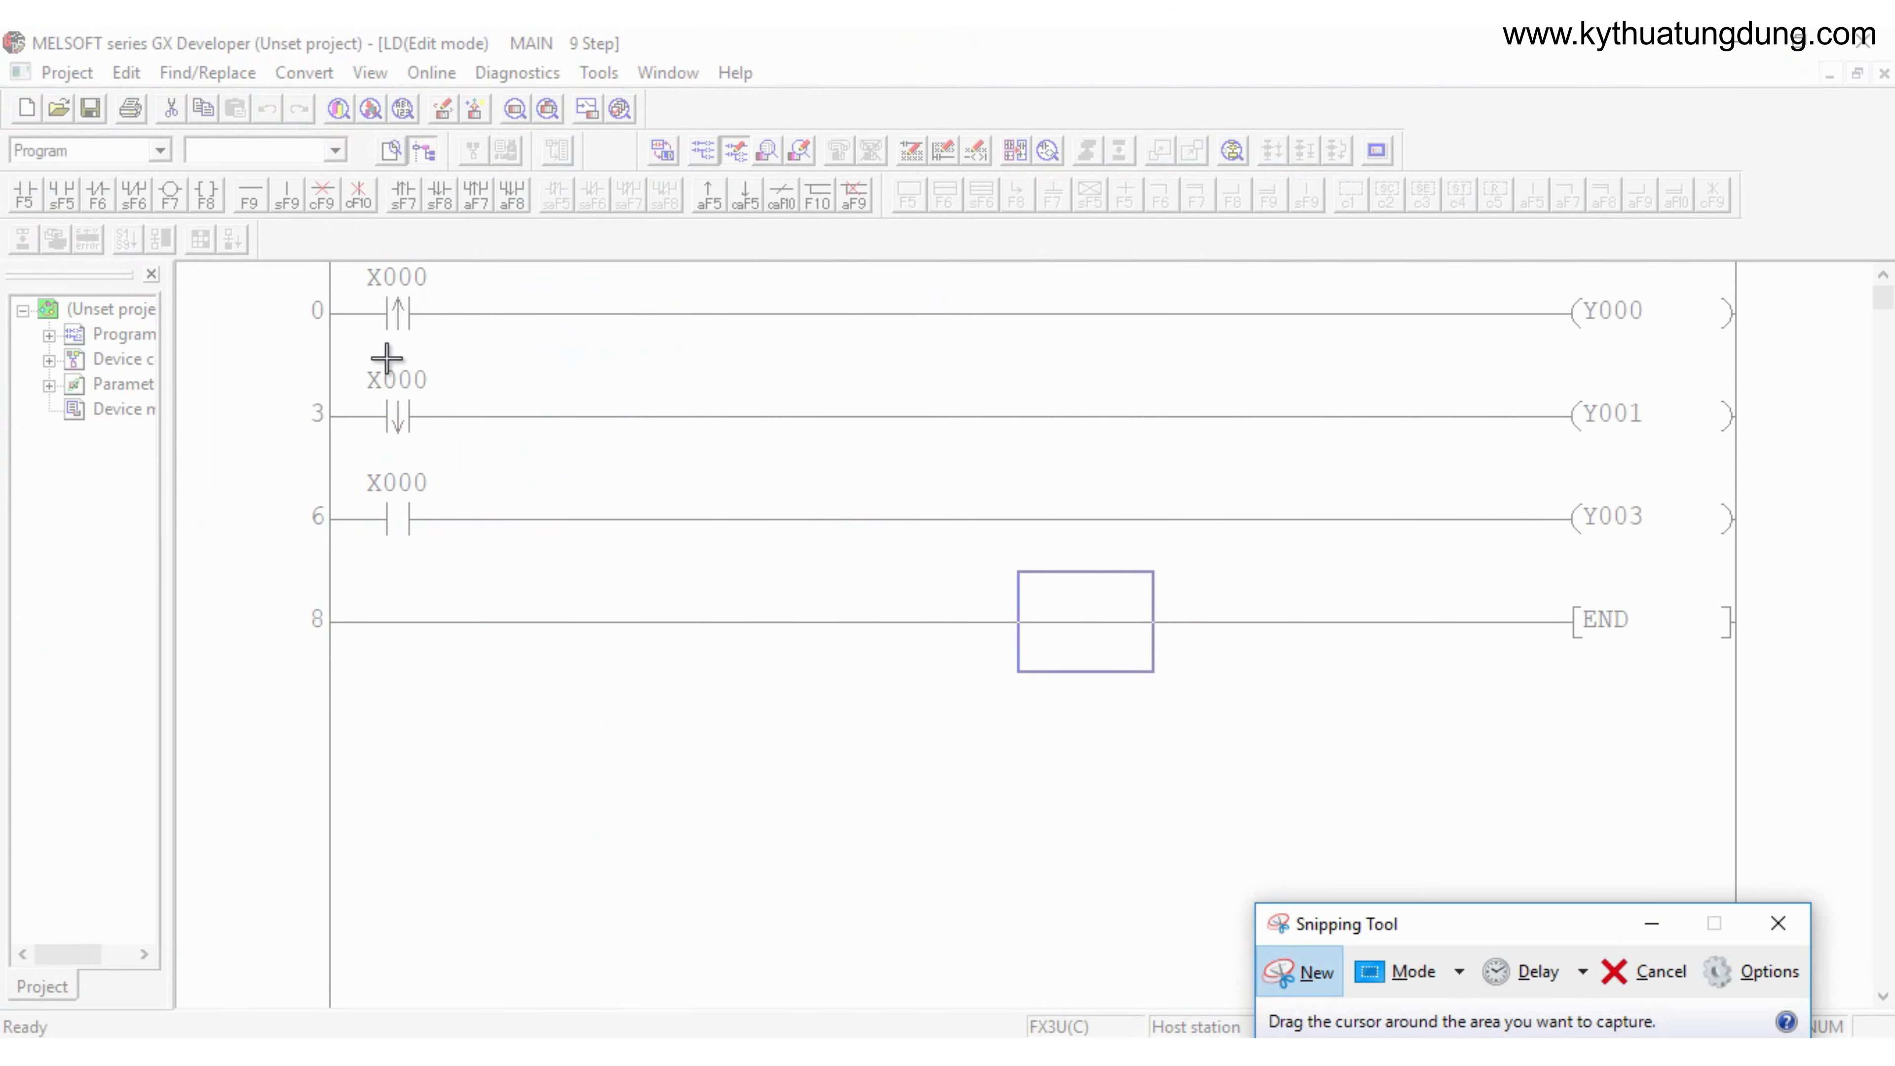
pyautogui.moveTo(346, 466); pyautogui.dragTo(471, 556)
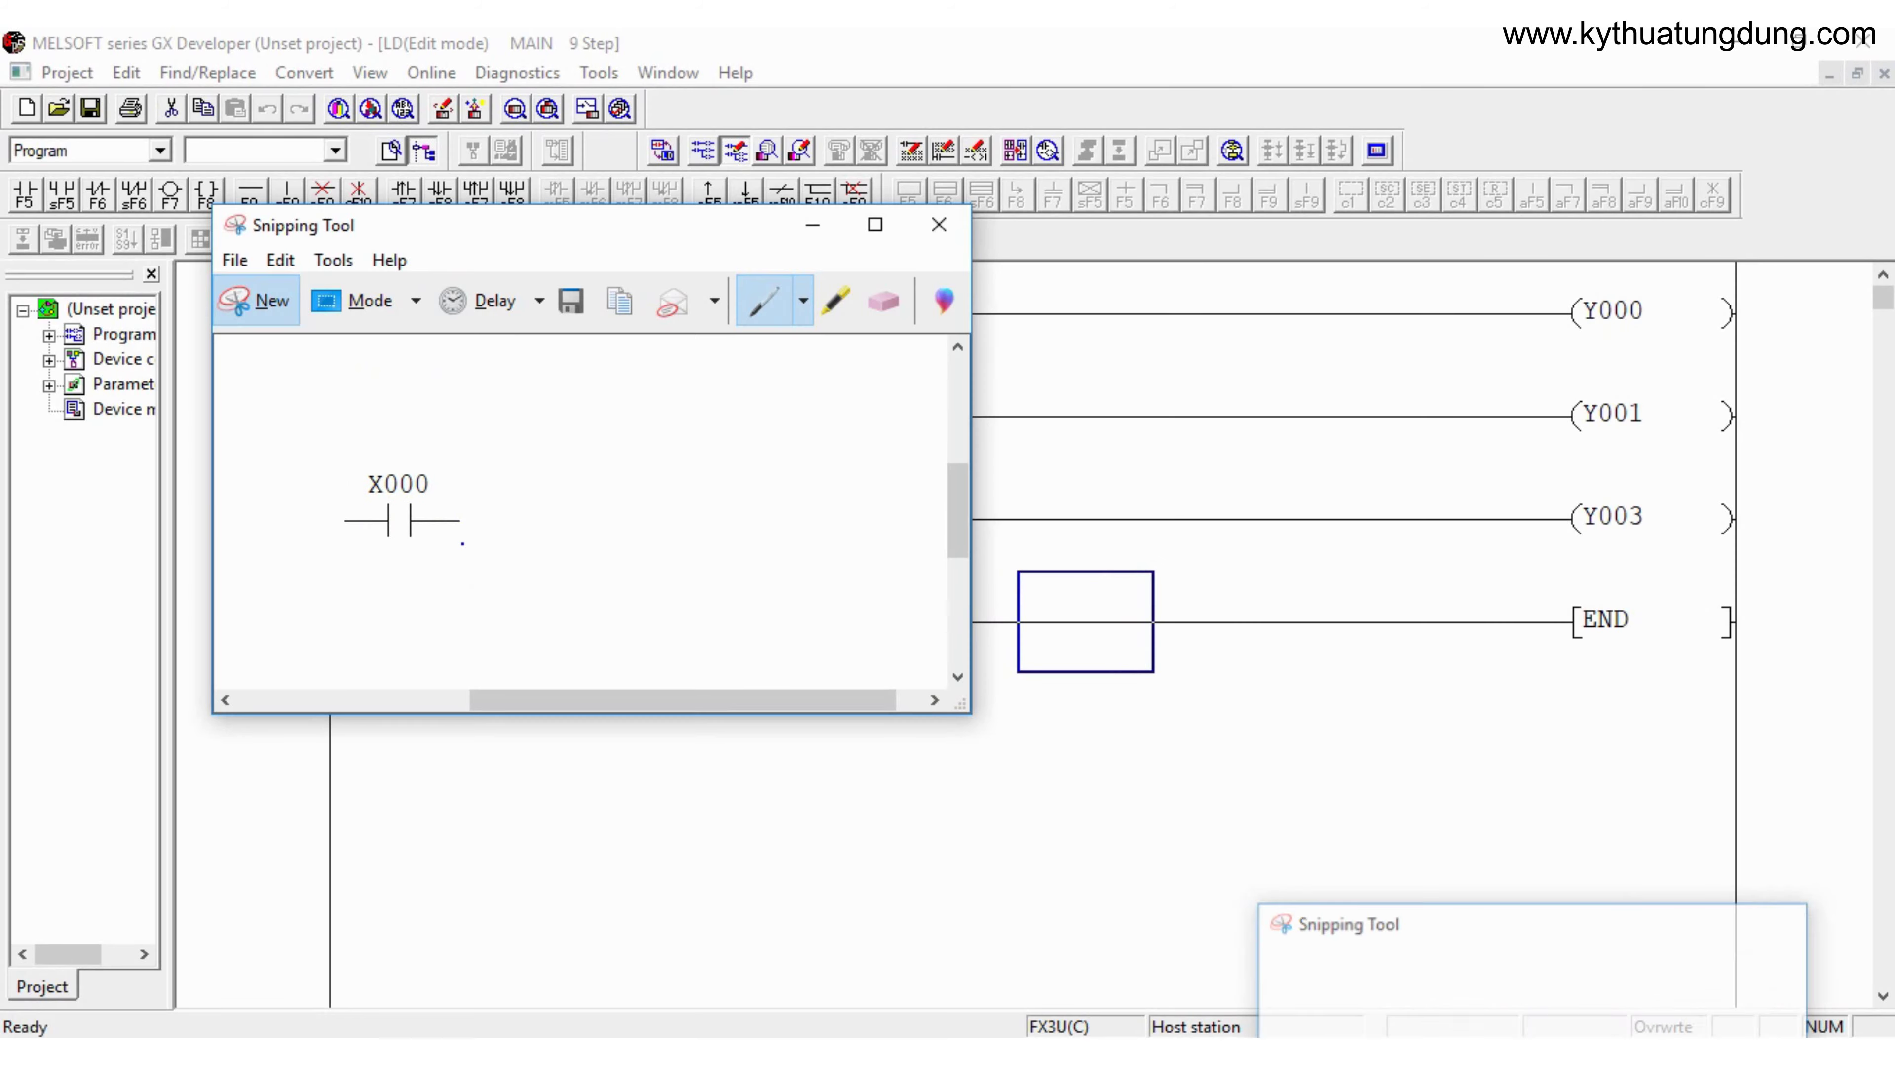
pyautogui.hotkey('alt', 'Tab')
pyautogui.click(576, 205)
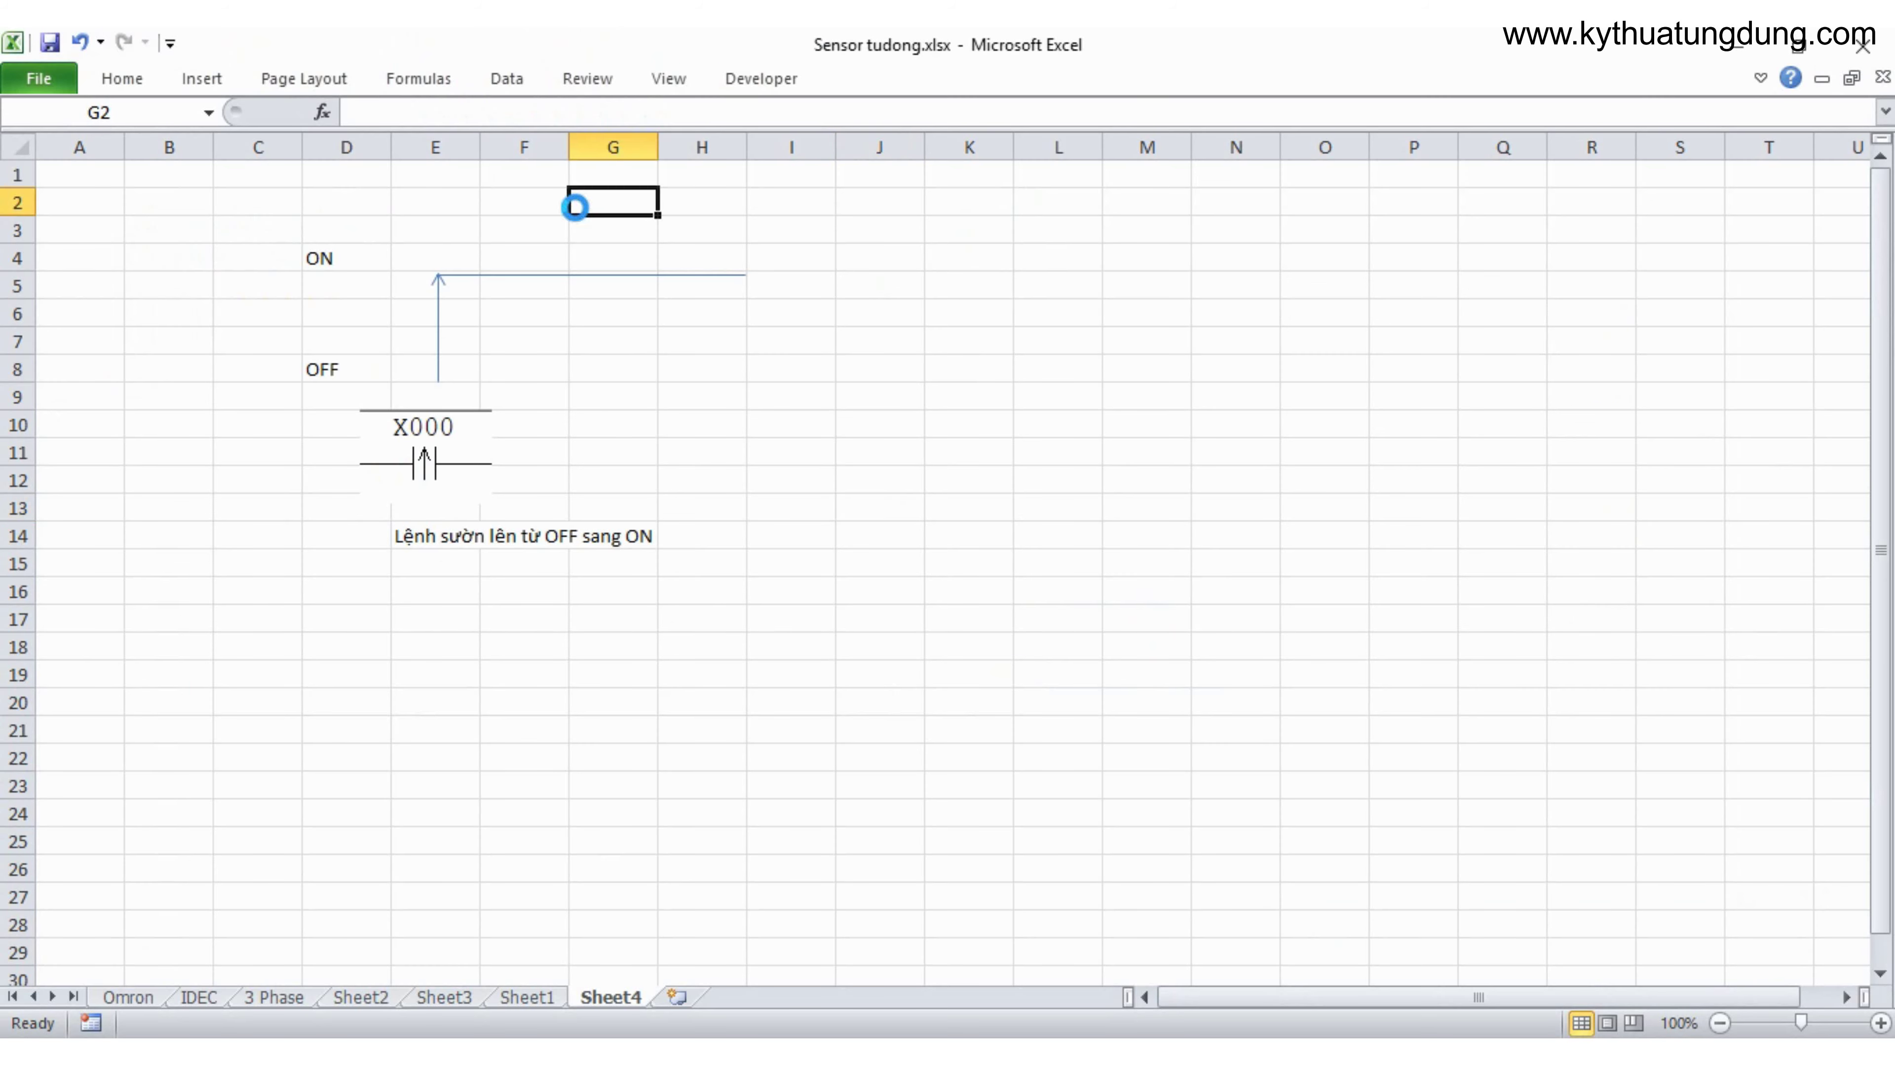
pyautogui.hotkey('ctrl', 'v')
pyautogui.moveTo(627, 216); pyautogui.dragTo(581, 206)
pyautogui.click(818, 397)
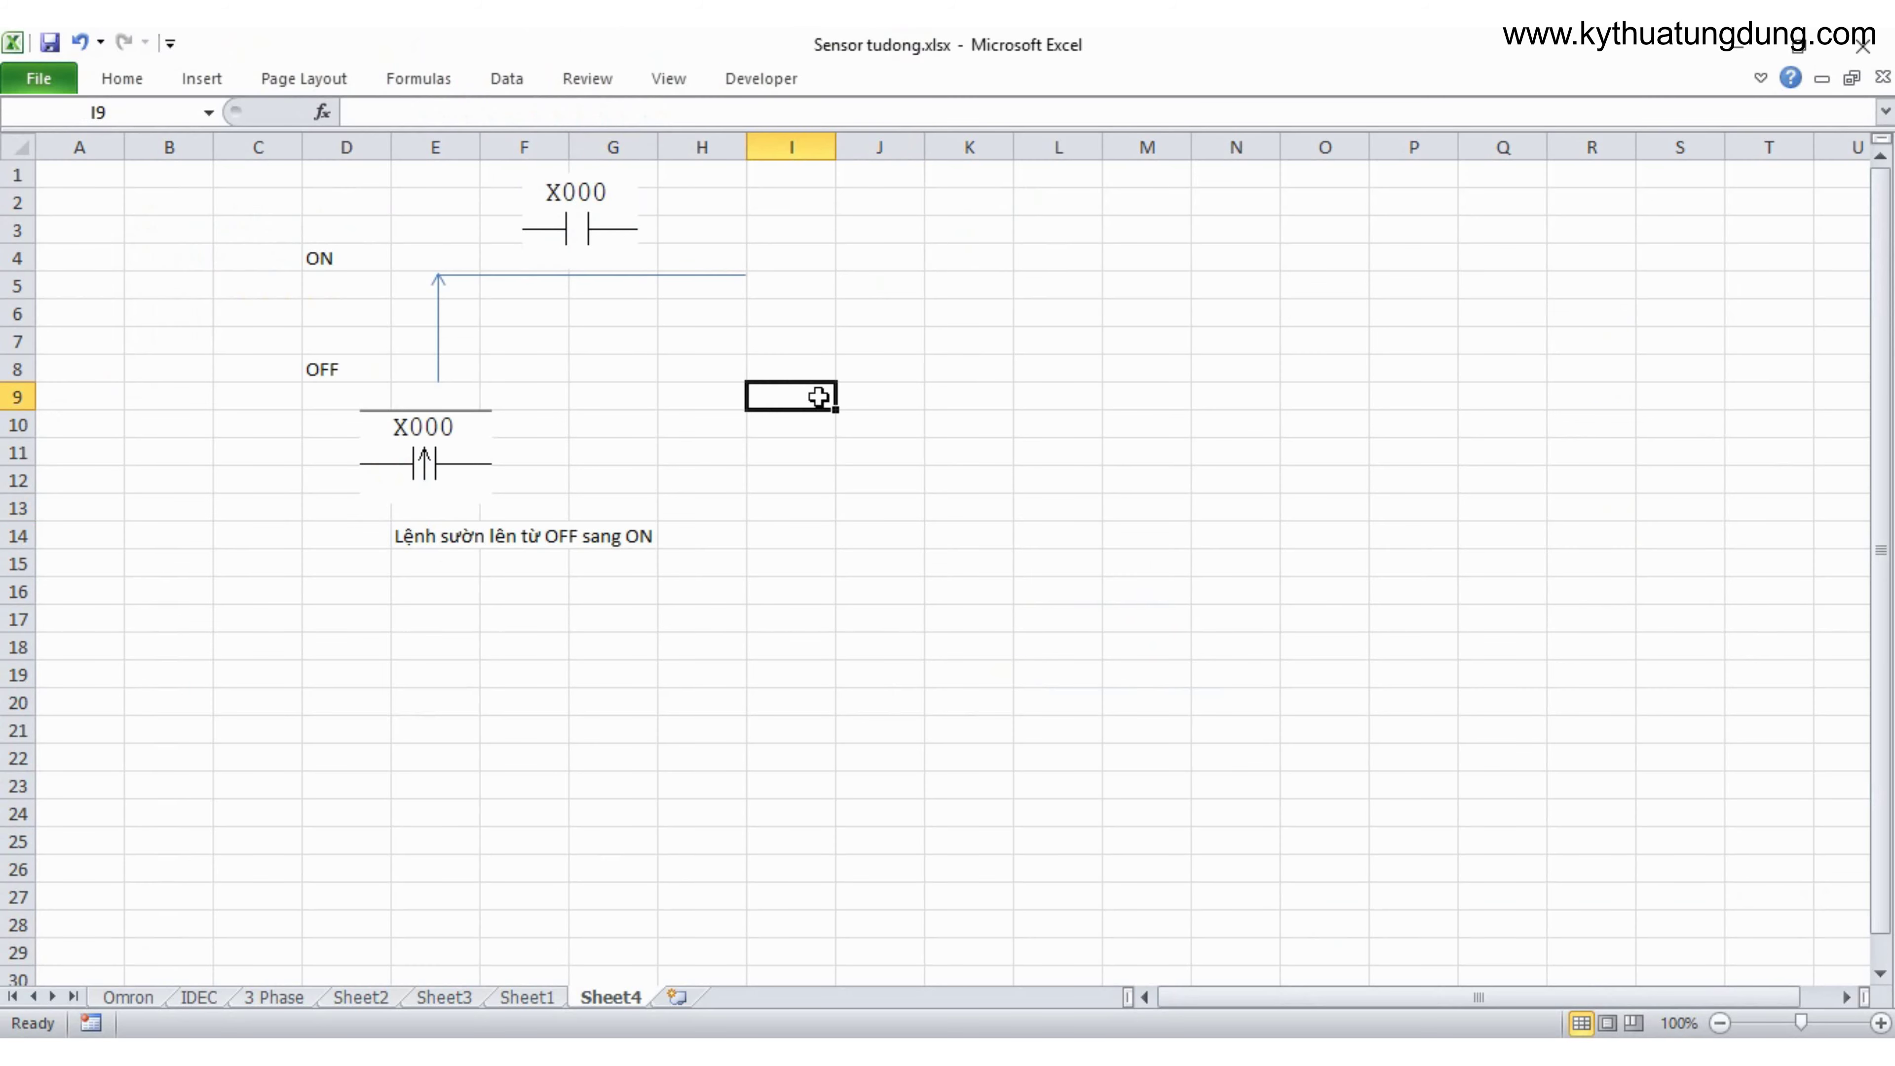
# Step: Draw a vertical arrow pointing down from the horizontal line's right end to row 8
pyautogui.click(201, 78)
pyautogui.click(314, 183)
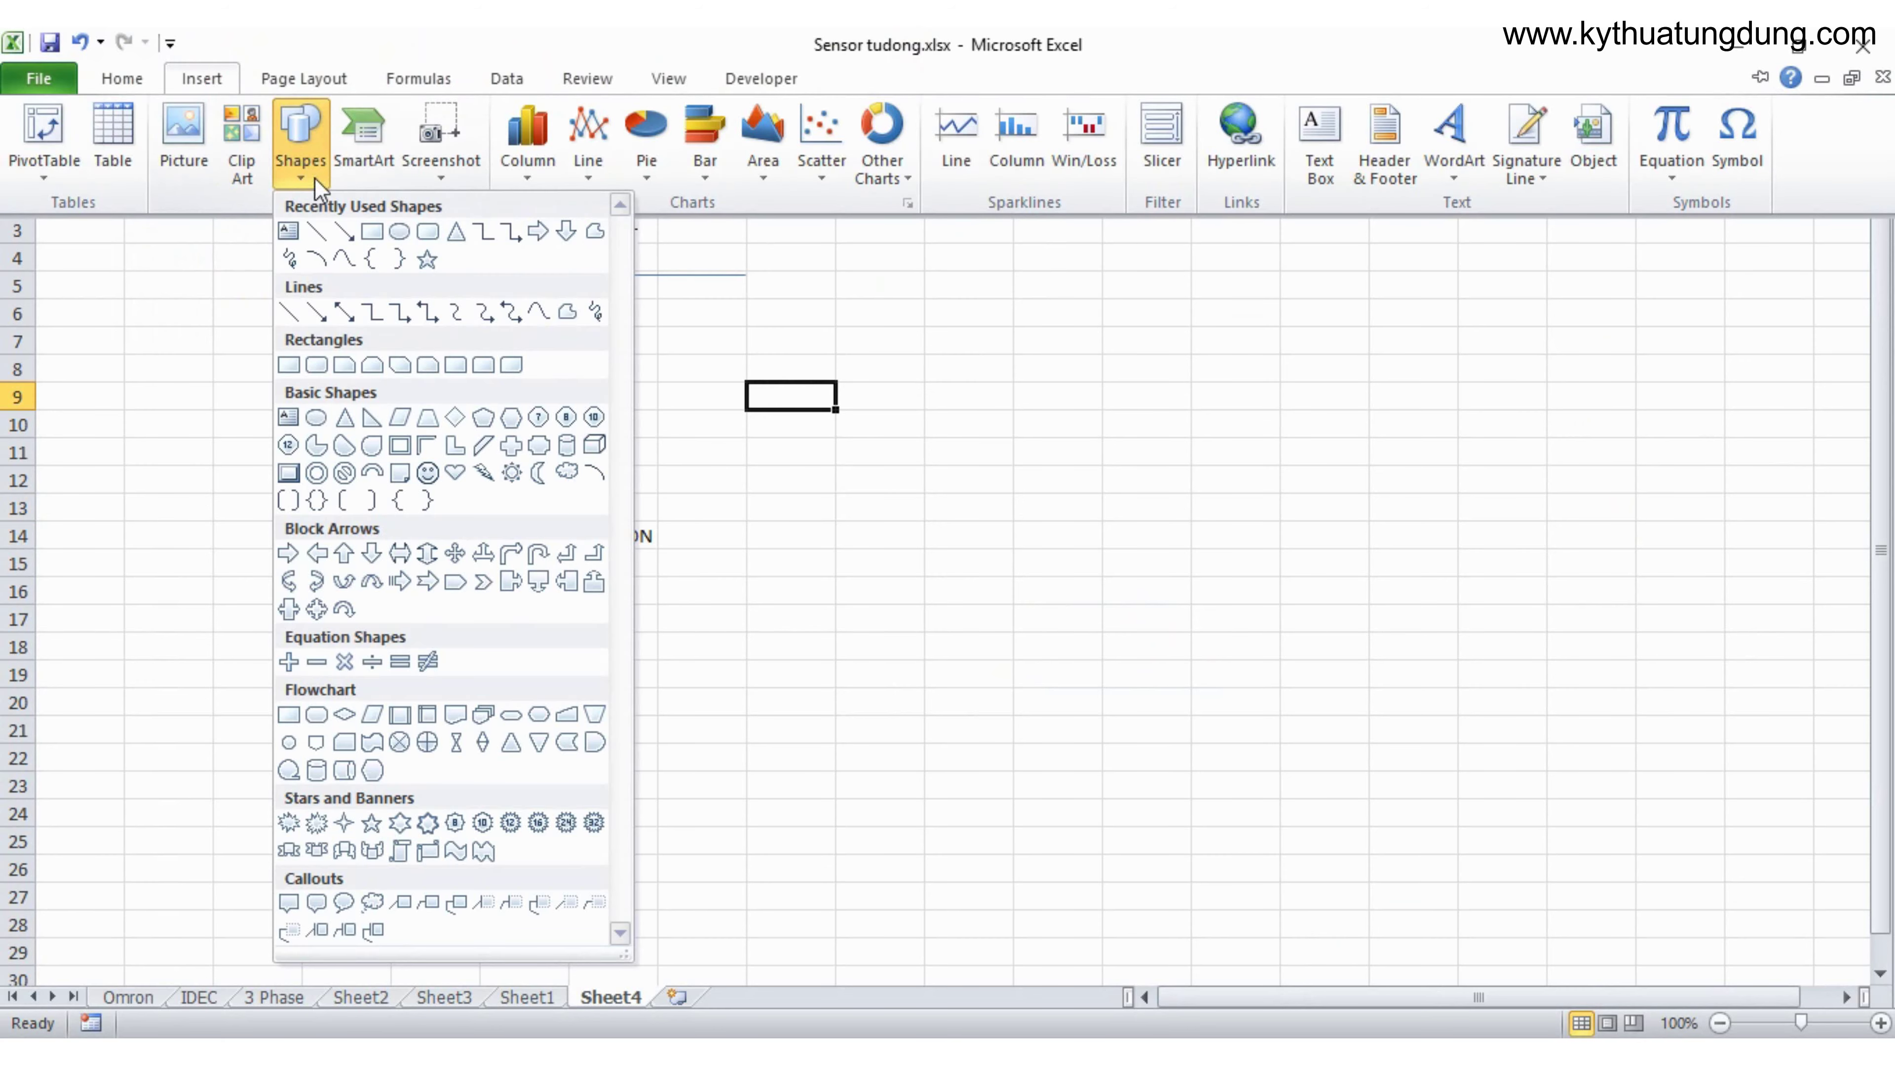
pyautogui.click(344, 232)
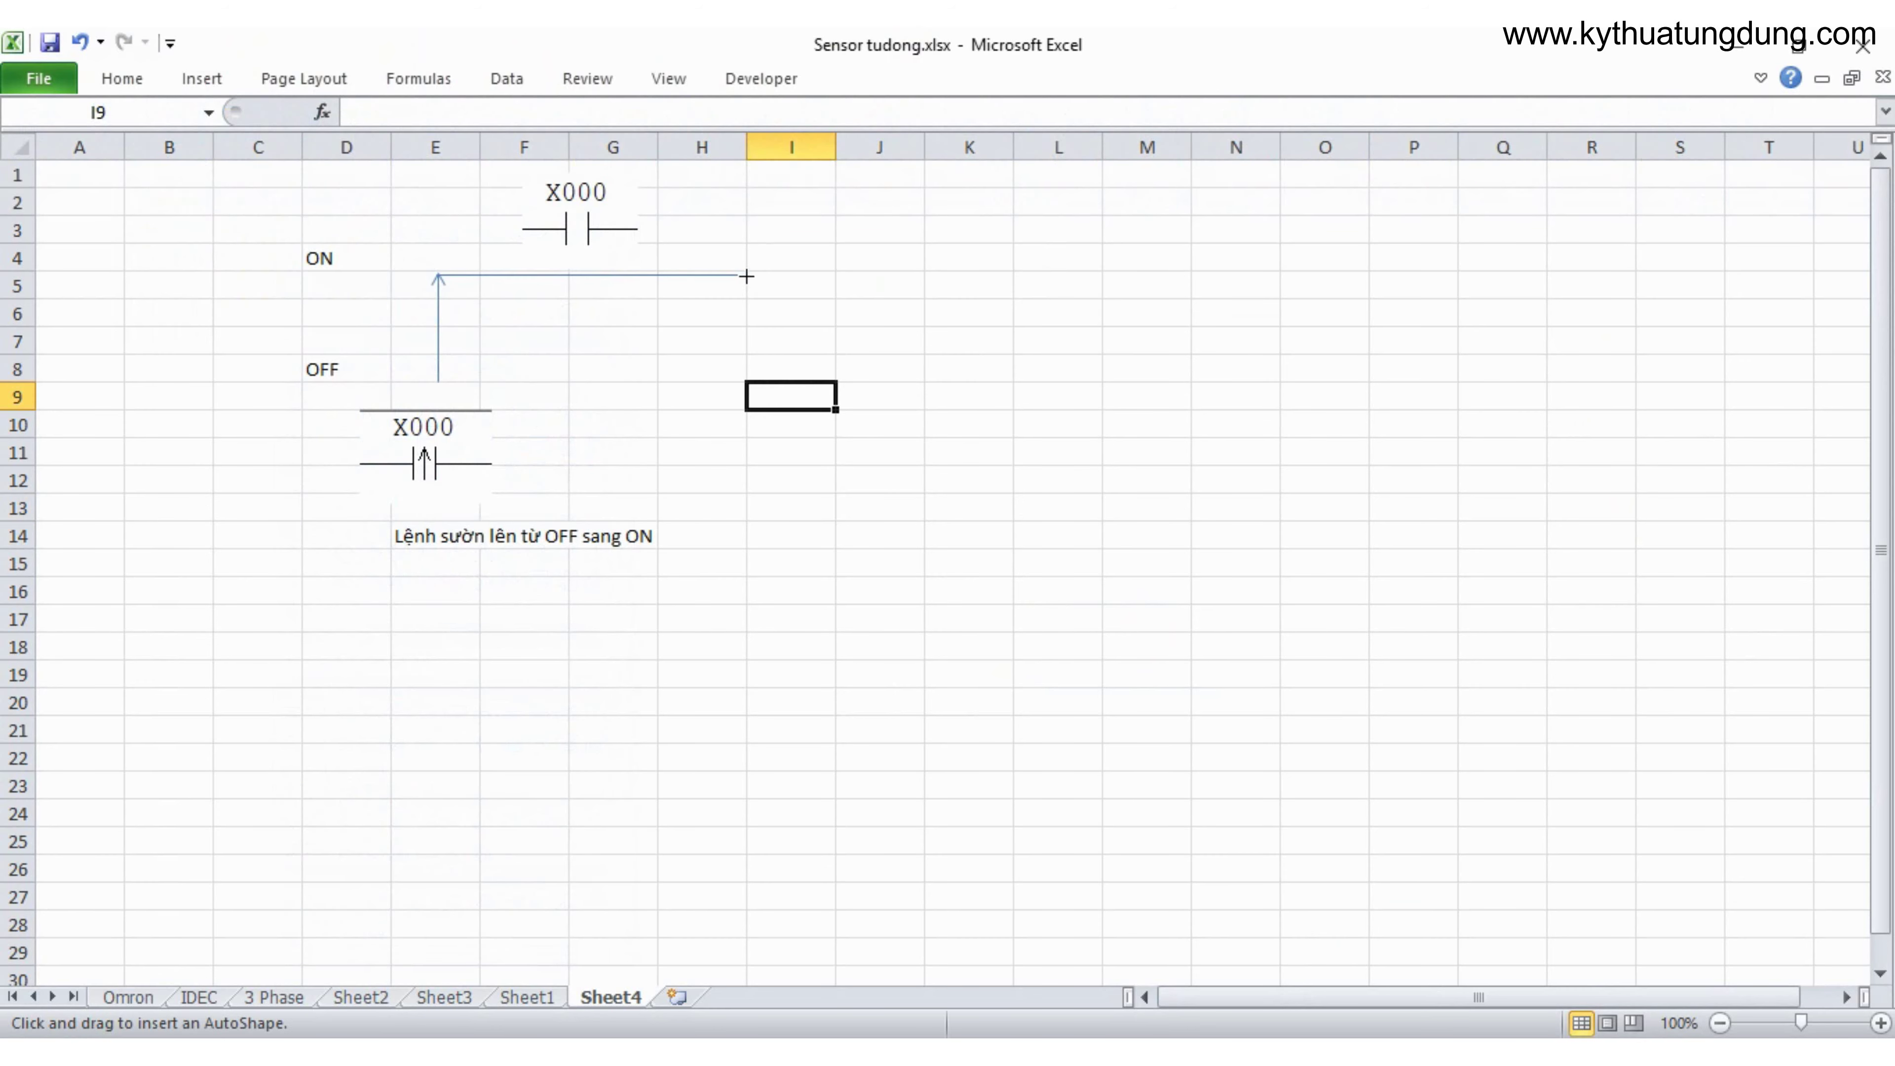
pyautogui.moveTo(746, 276); pyautogui.dragTo(746, 377)
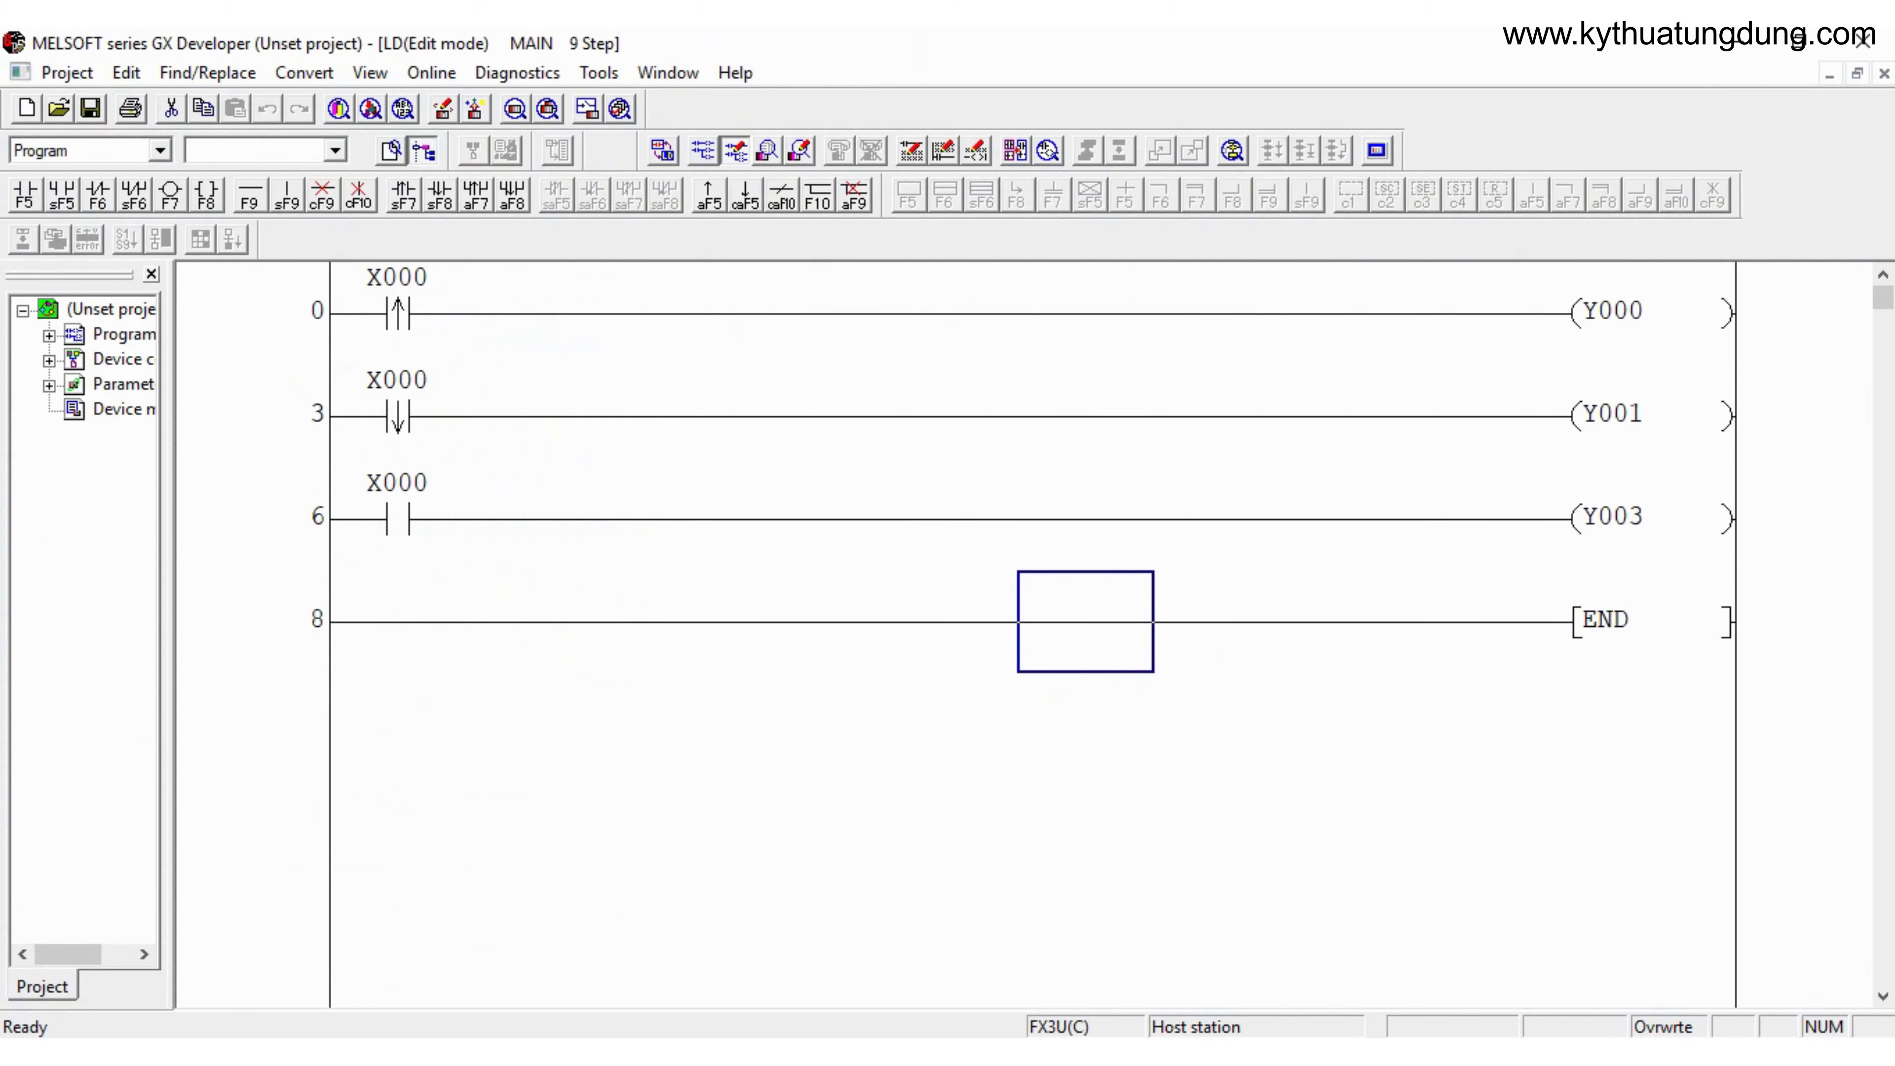
# Step: Snip the falling-edge X000 contact from the GX Developer ladder and paste it in Excel directly below the down arrow
pyautogui.click(290, 306)
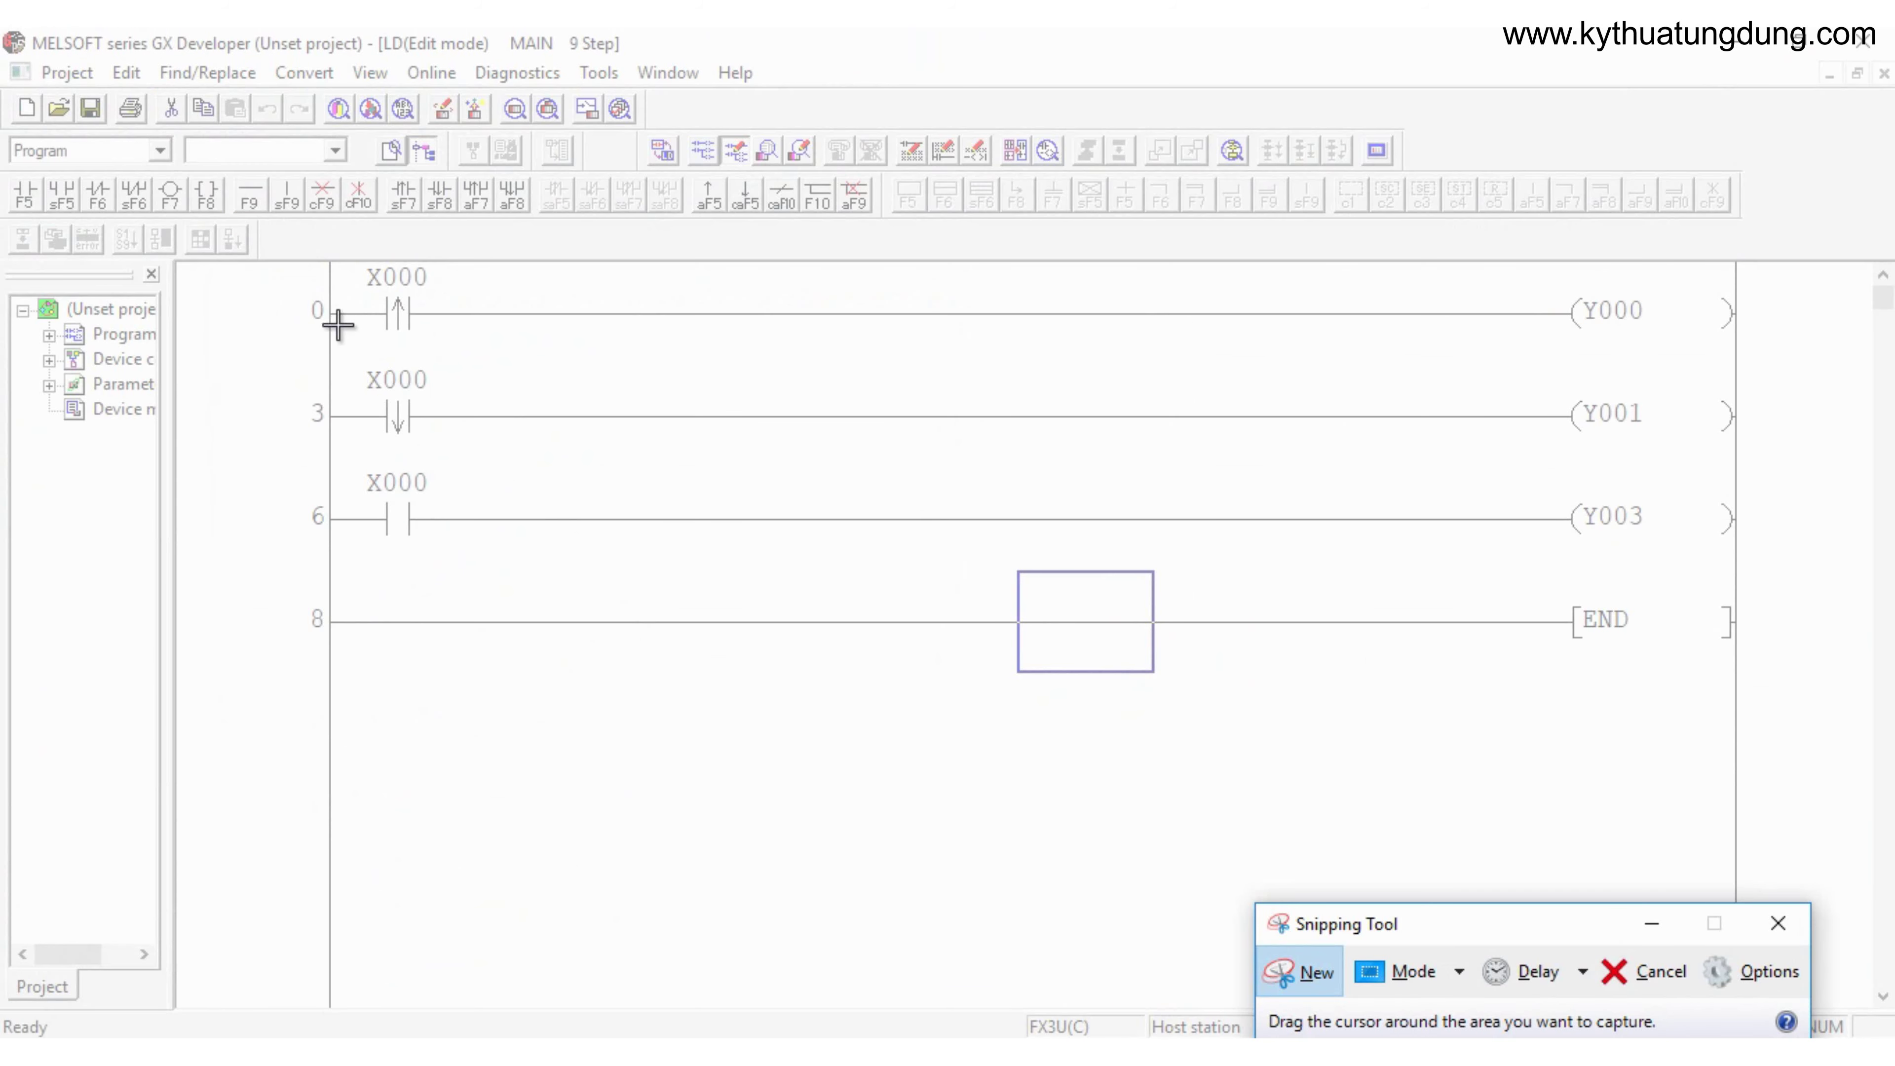
pyautogui.moveTo(349, 362); pyautogui.dragTo(446, 450)
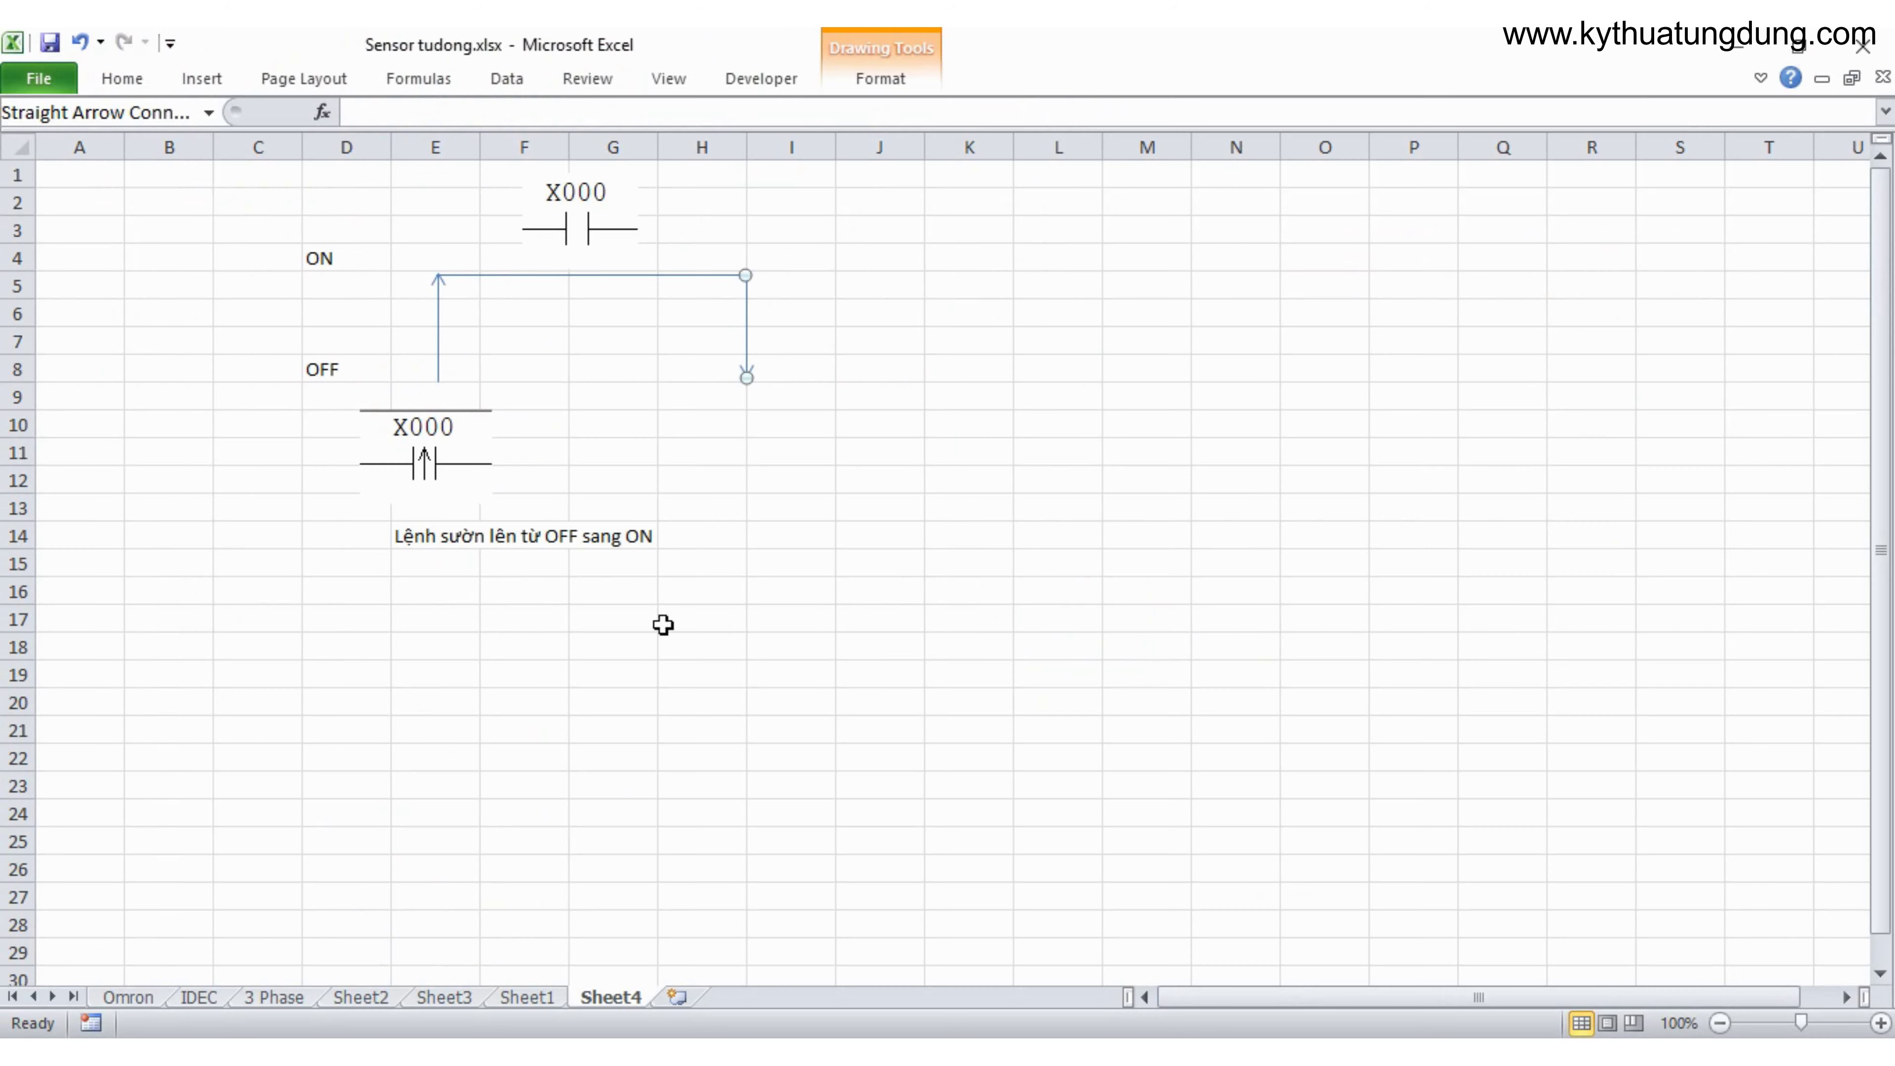
pyautogui.click(857, 308)
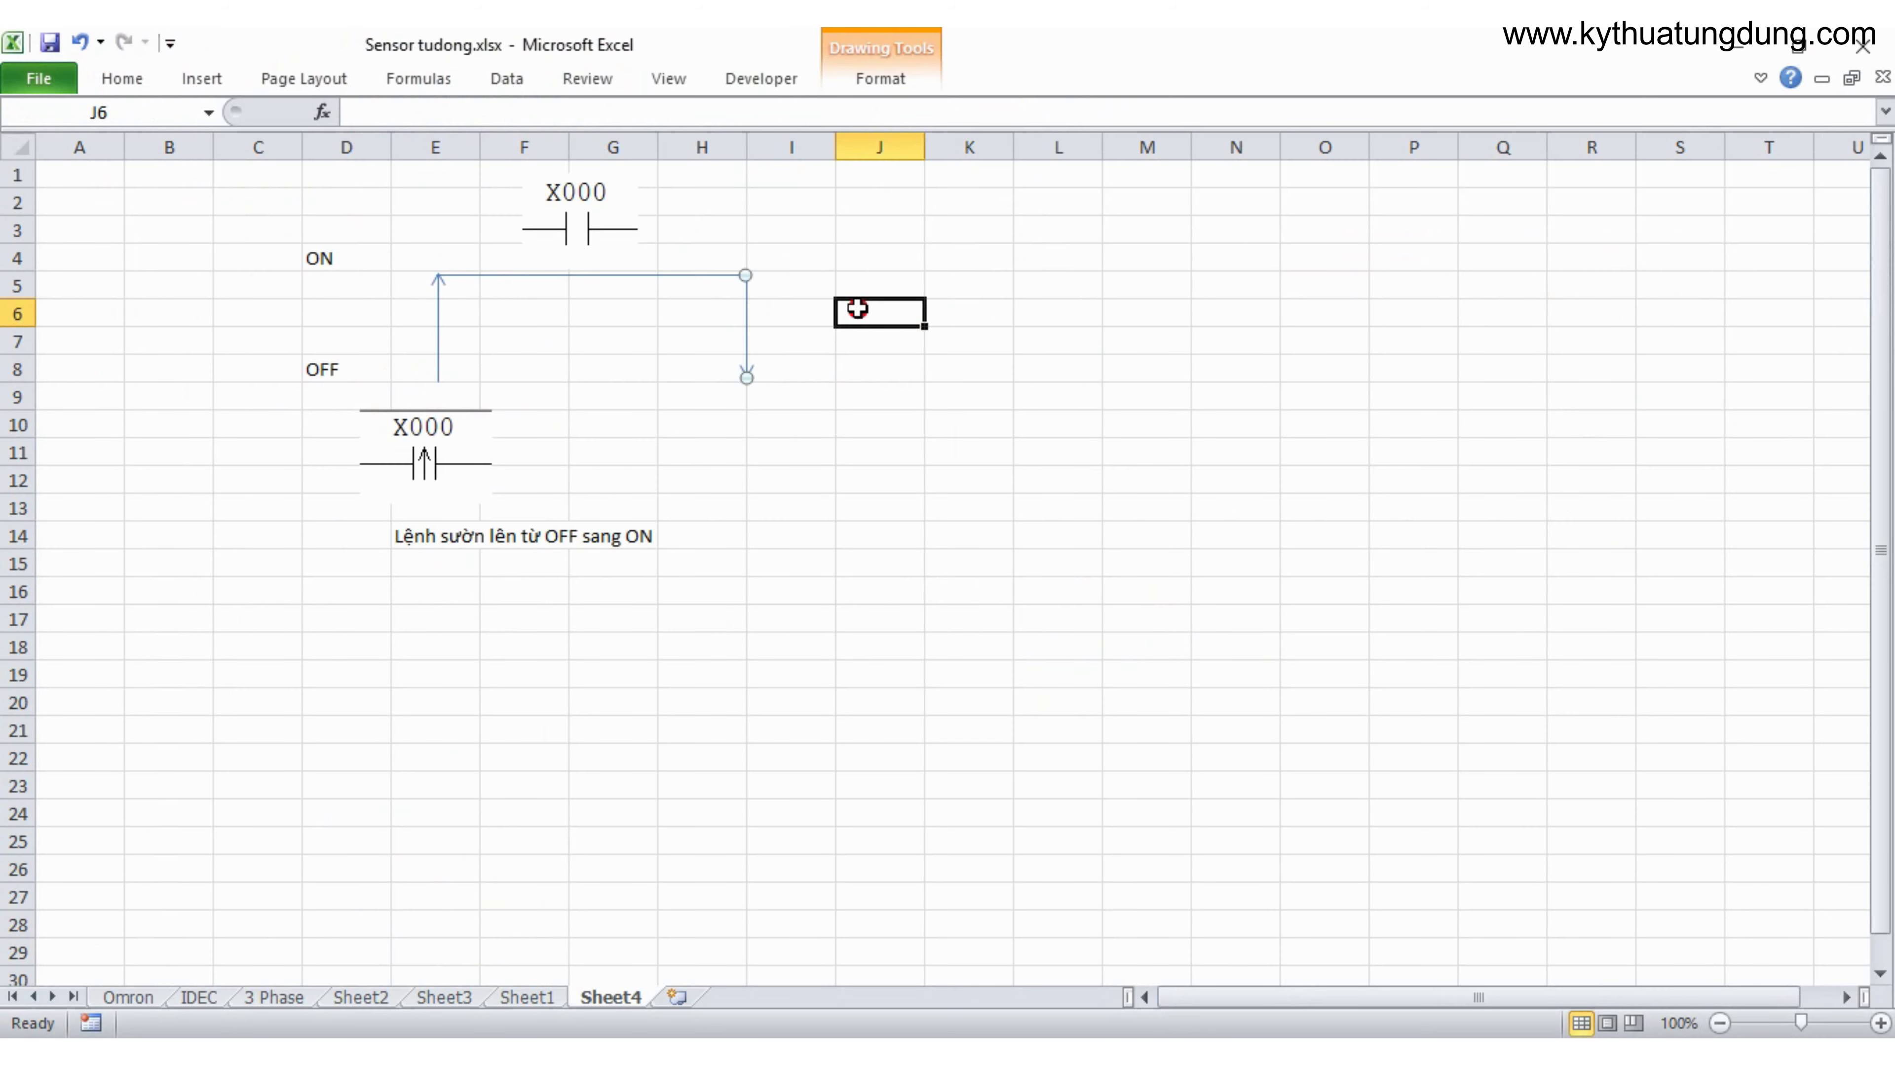
pyautogui.hotkey('ctrl', 'v')
pyautogui.moveTo(884, 385); pyautogui.dragTo(783, 459)
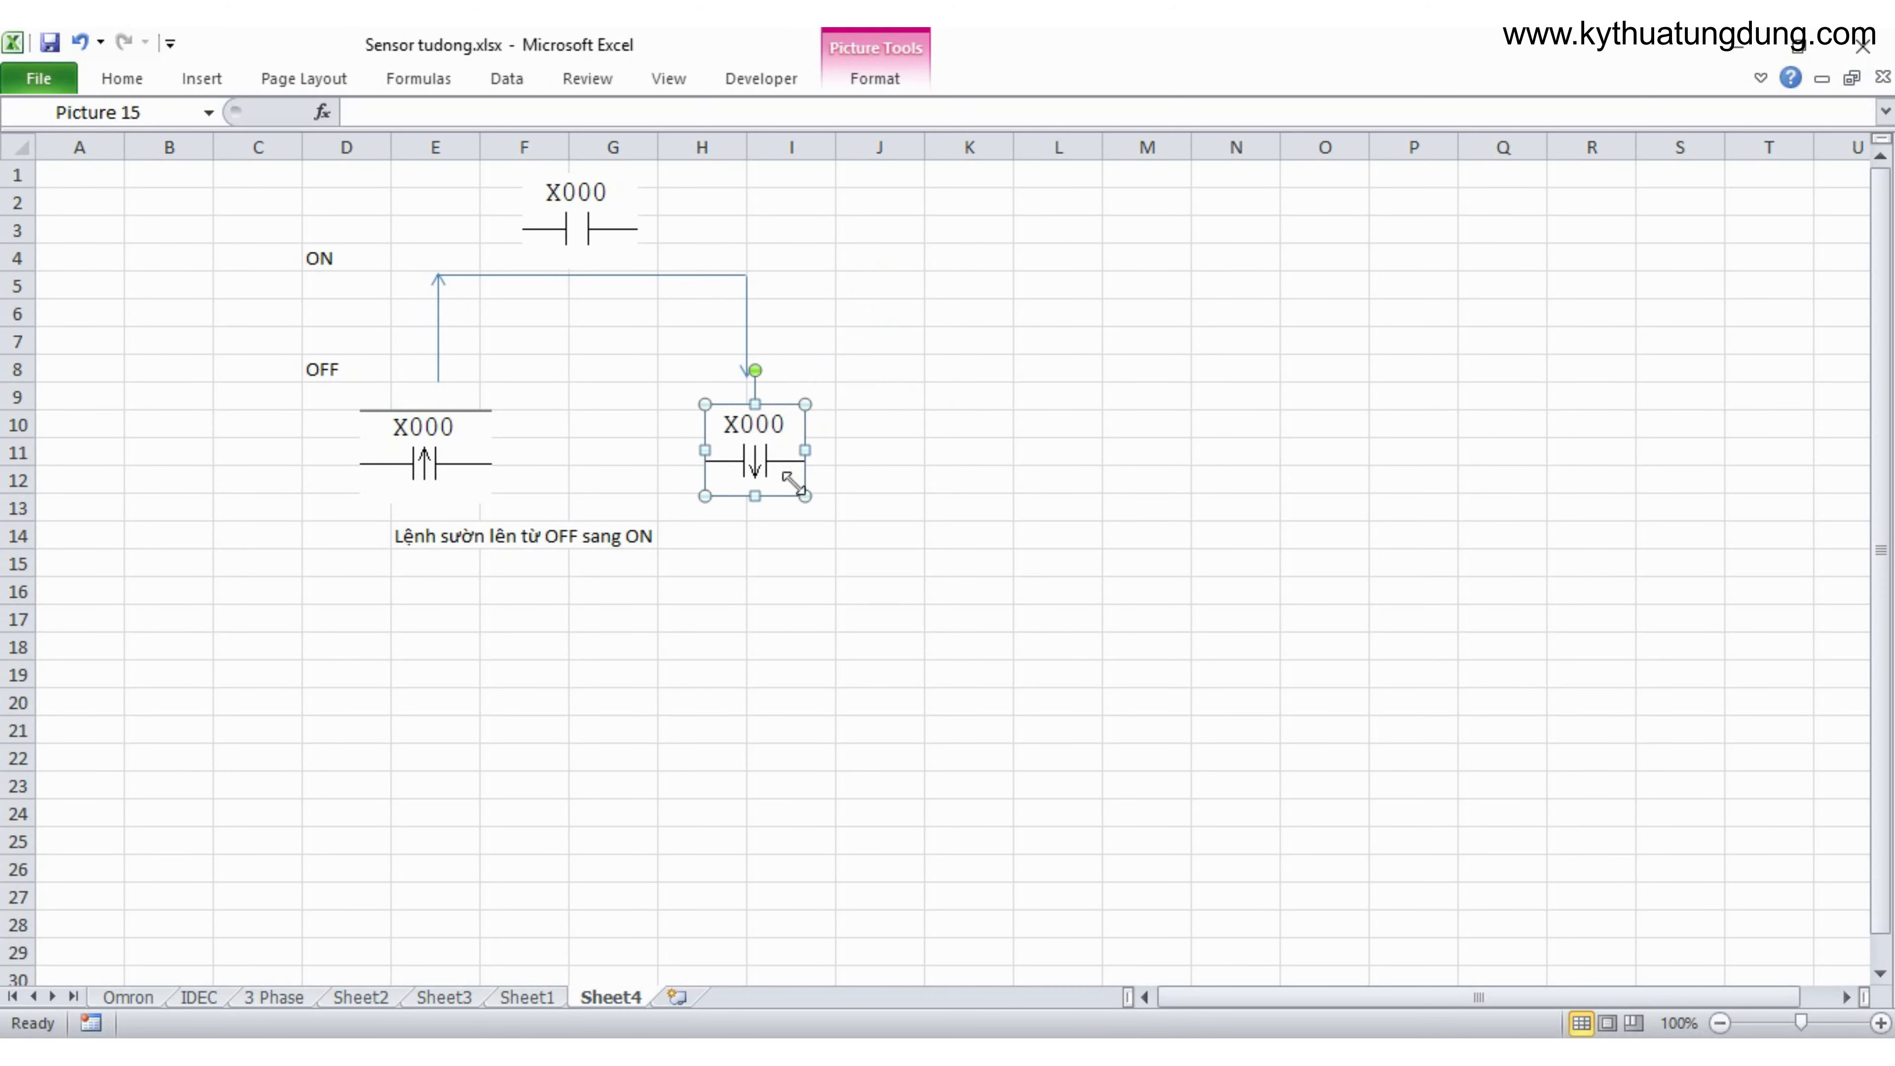
pyautogui.click(838, 587)
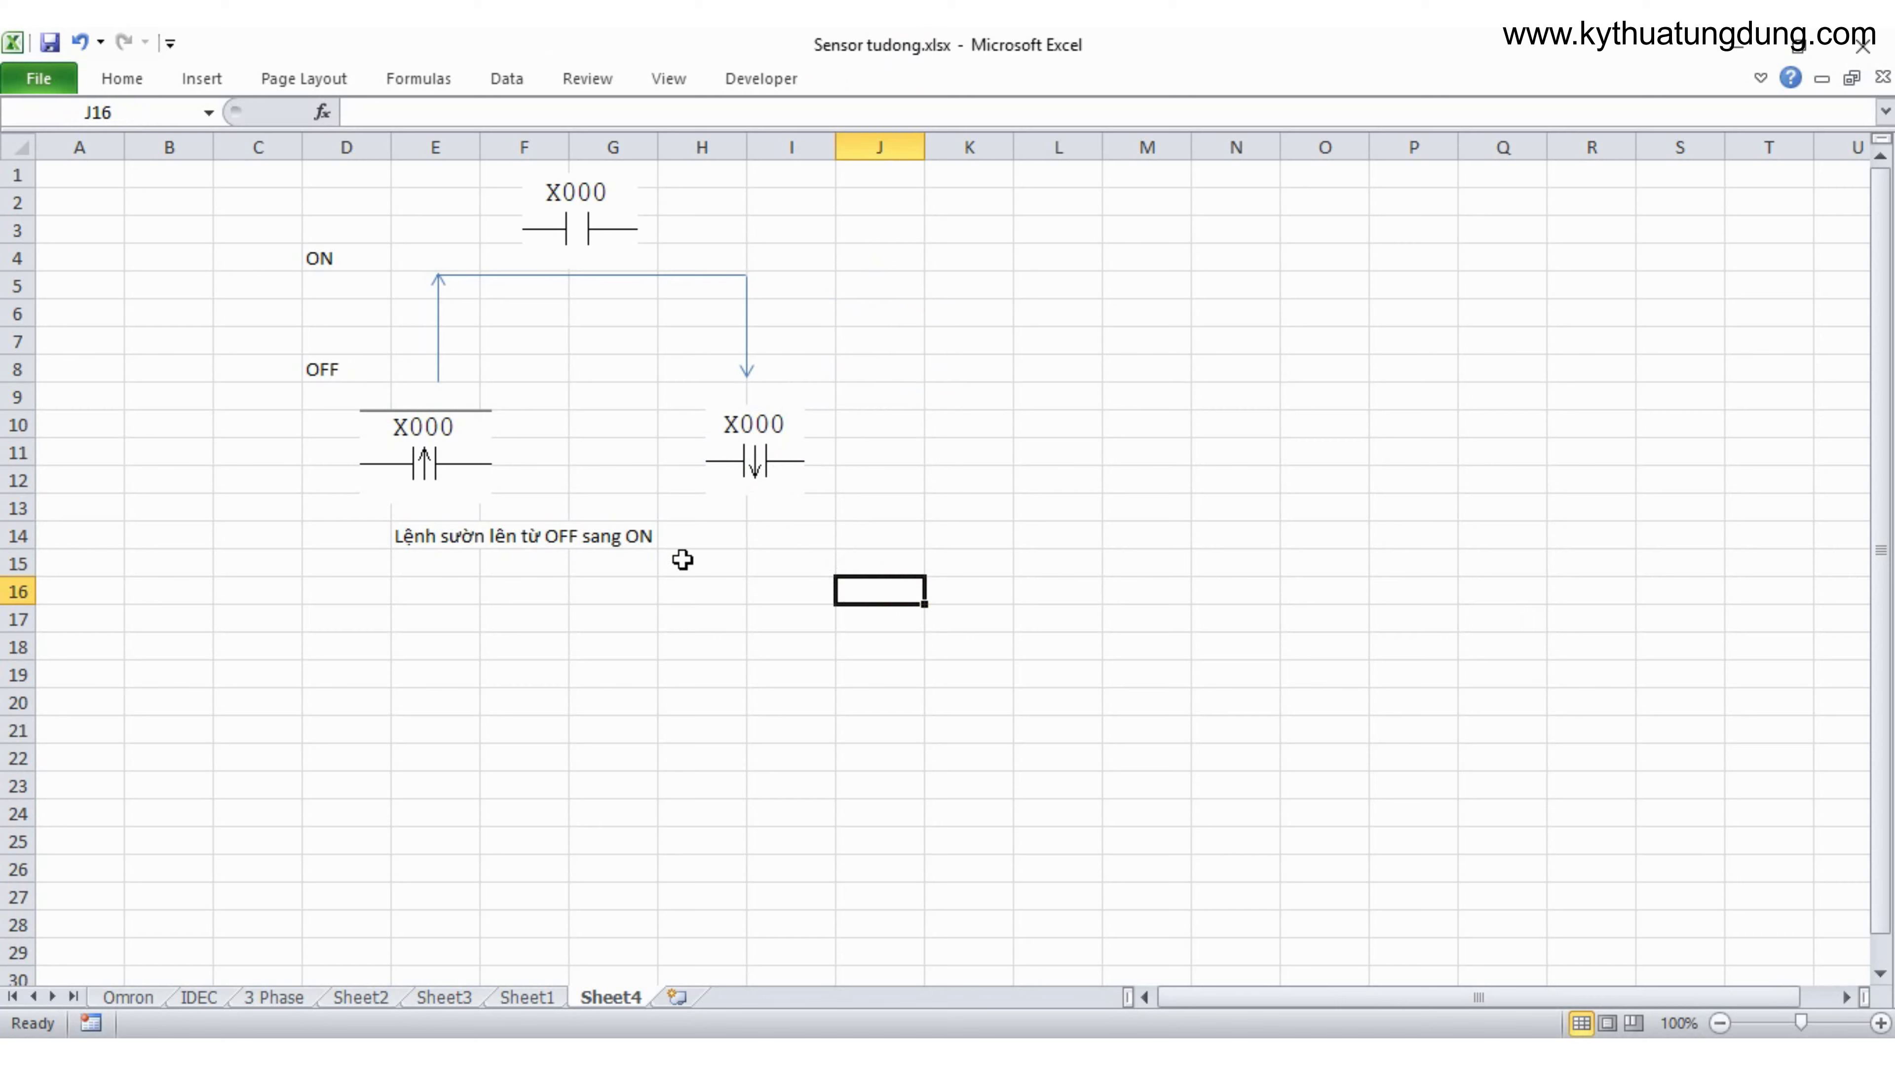
# Step: Enter the caption "Lệnh sườn xuống từ ON sang OFF" in cell I14 below the falling-edge contact
pyautogui.click(416, 584)
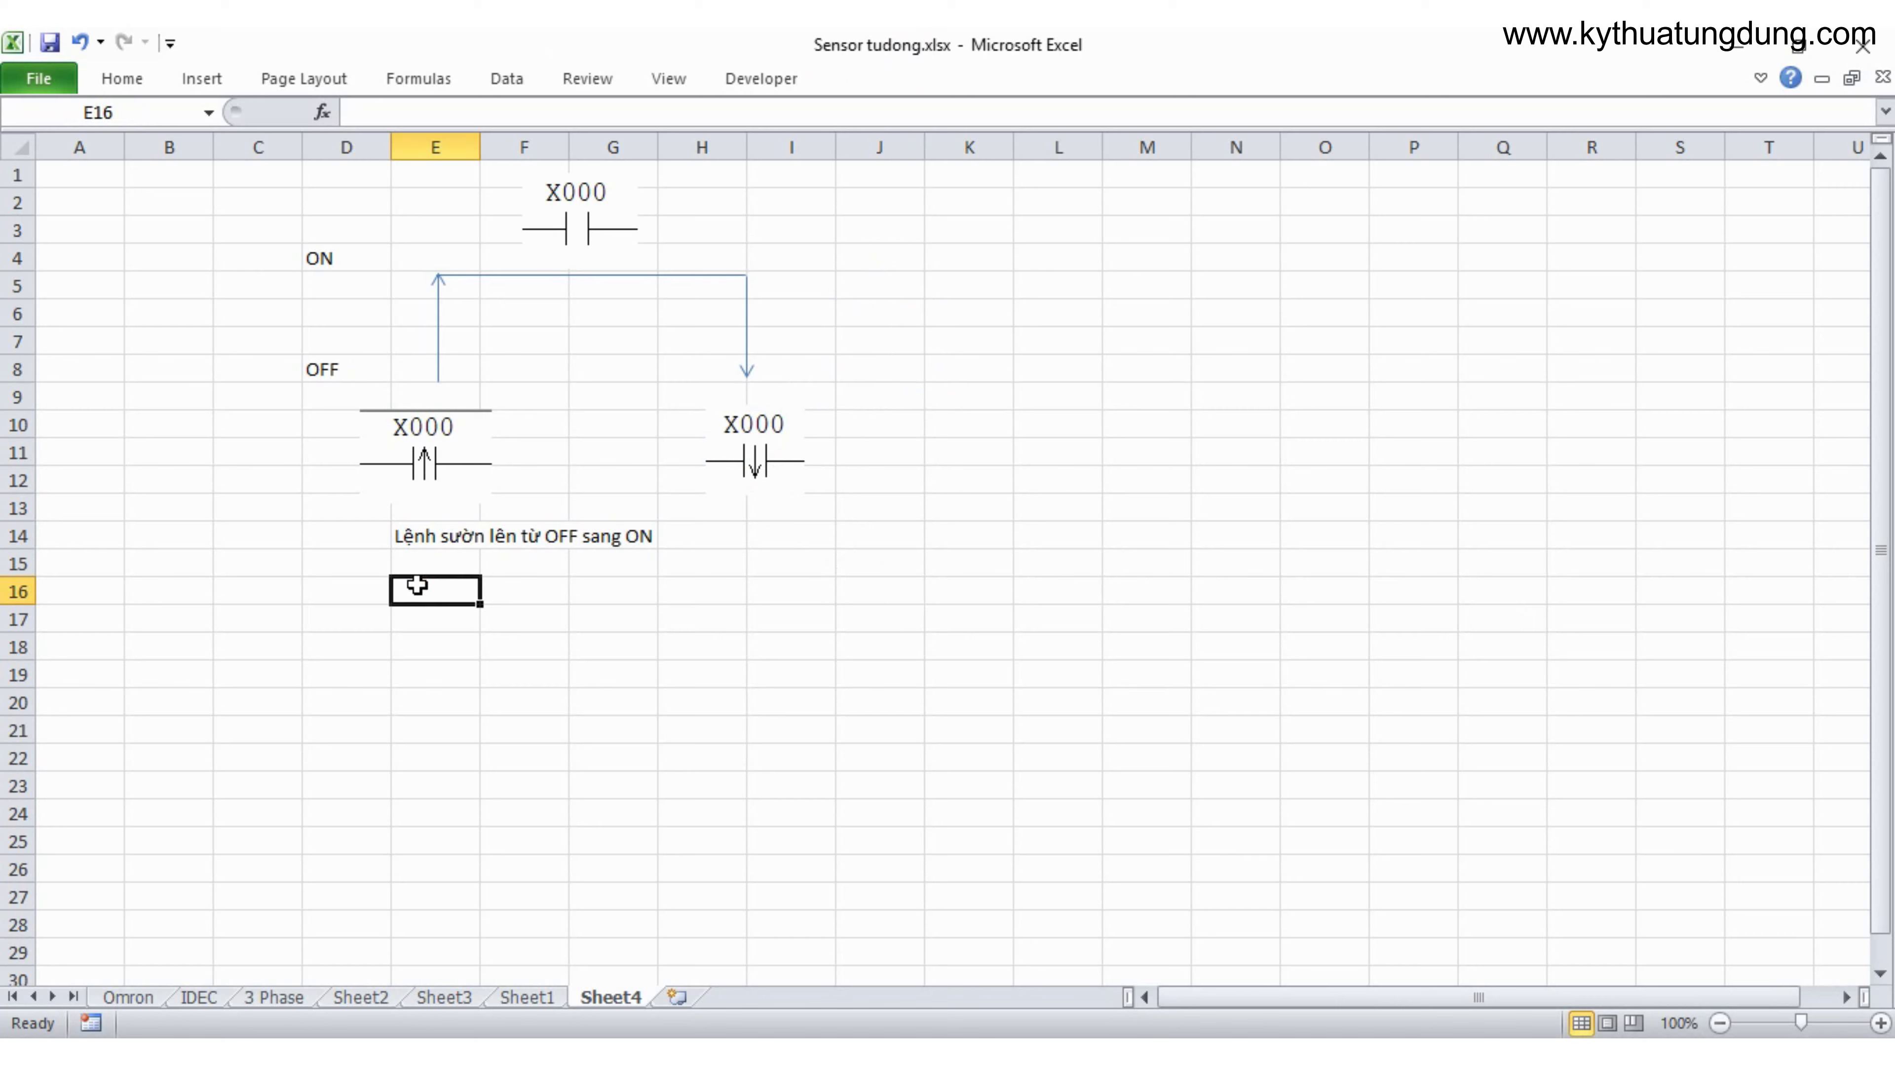
pyautogui.click(766, 542)
pyautogui.write('Lê')
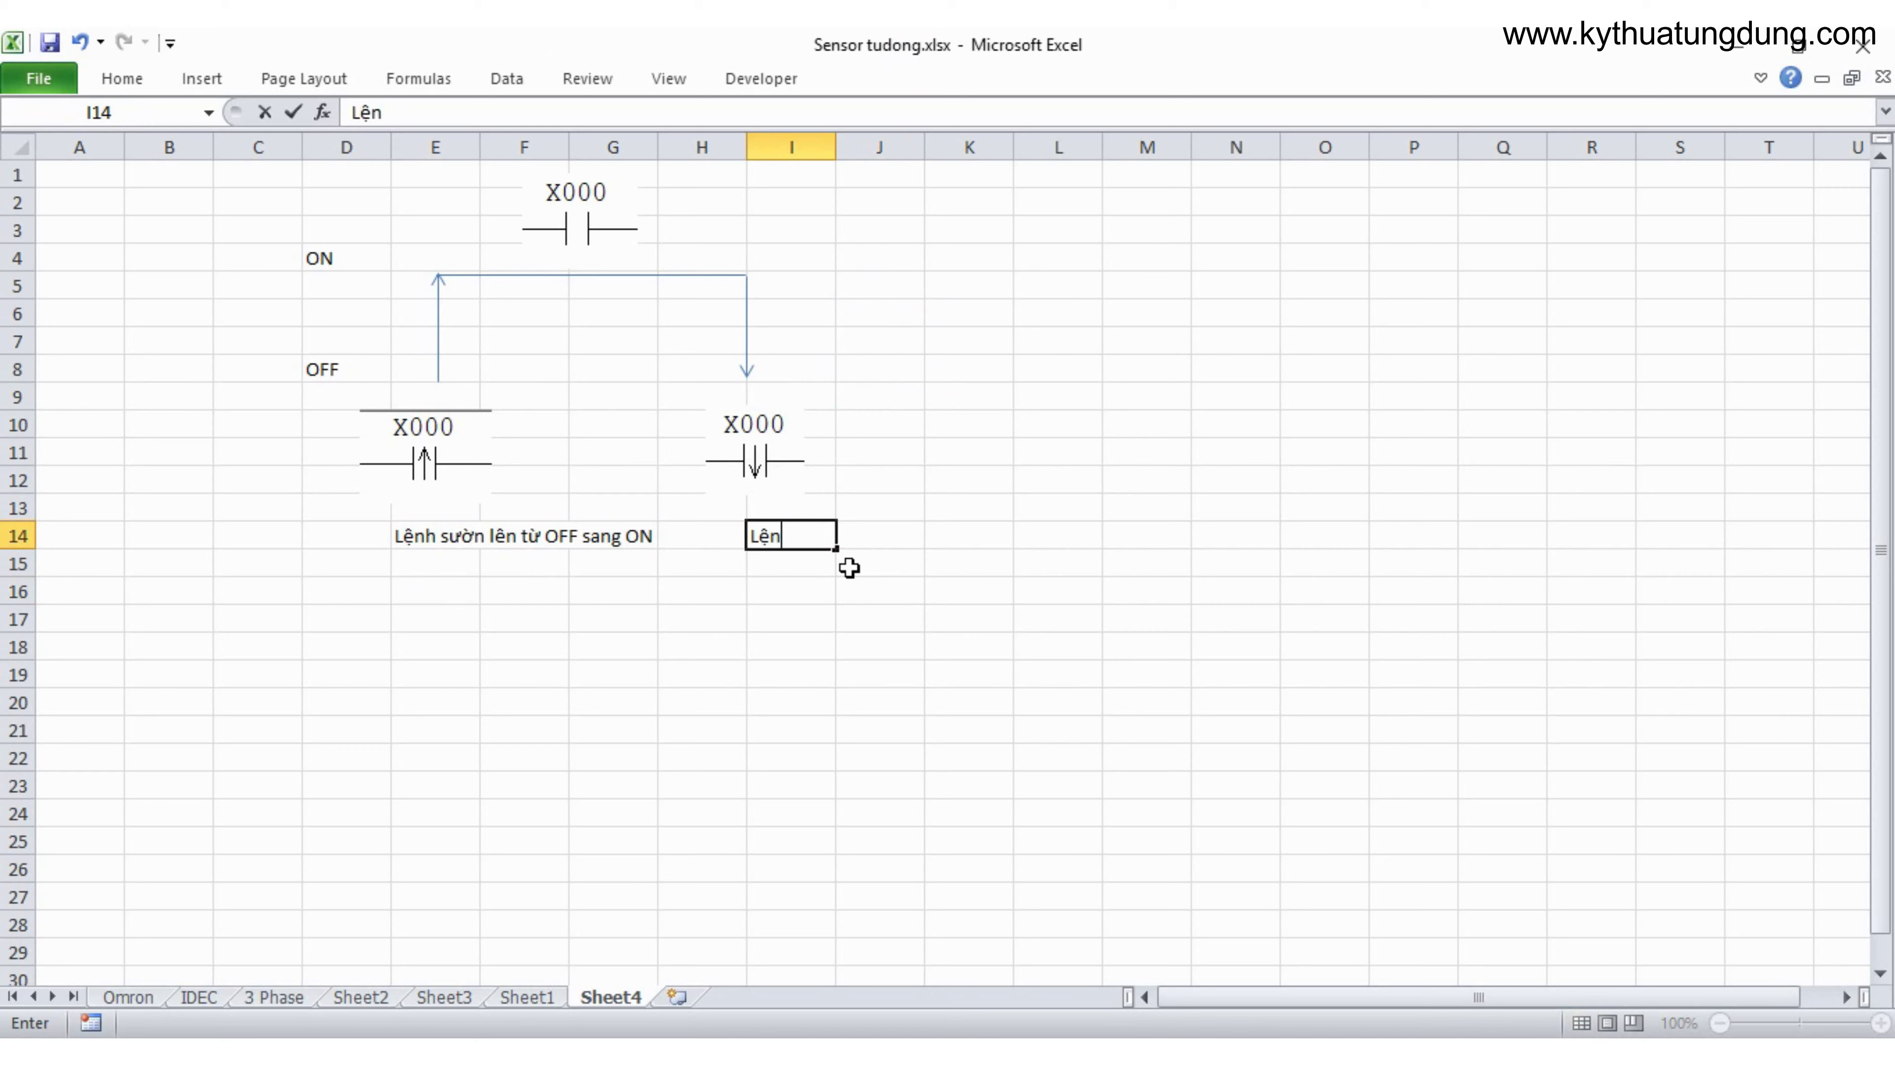
pyautogui.write('nh suoườn')
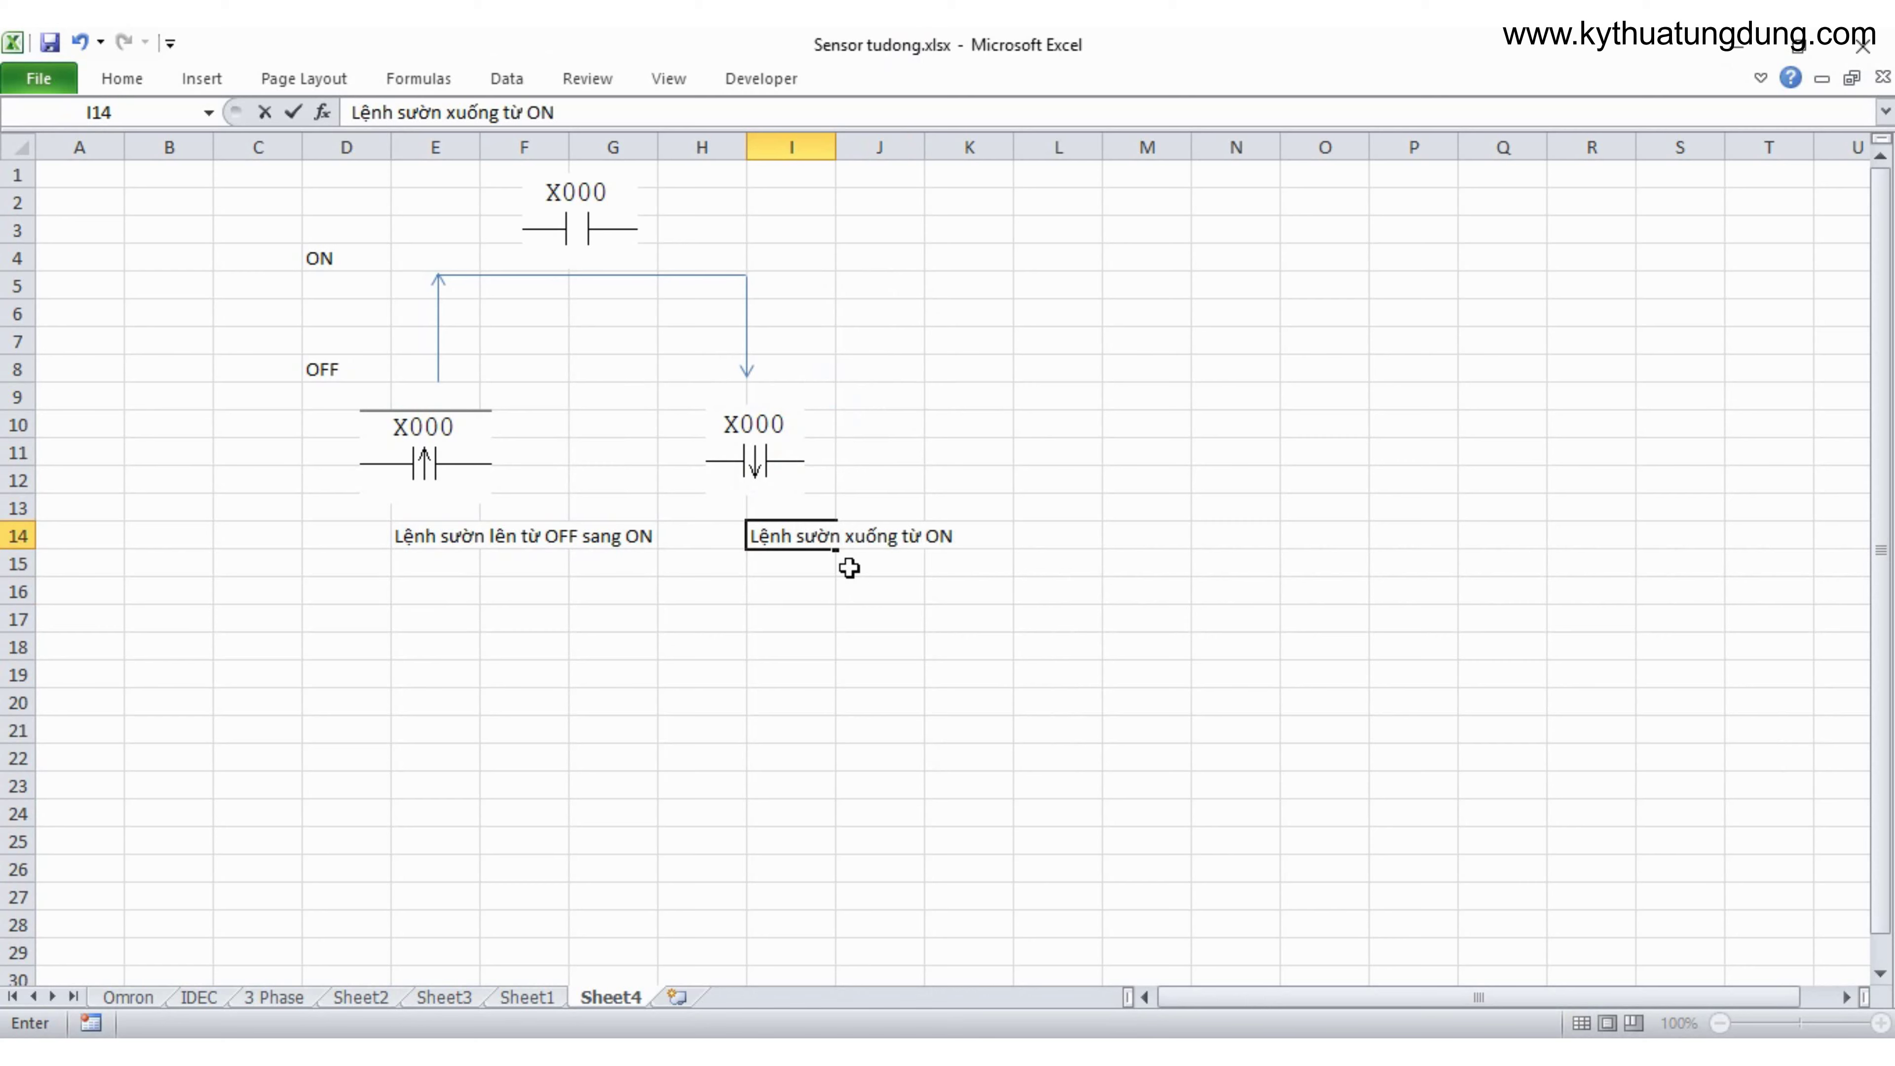
pyautogui.write('FF')
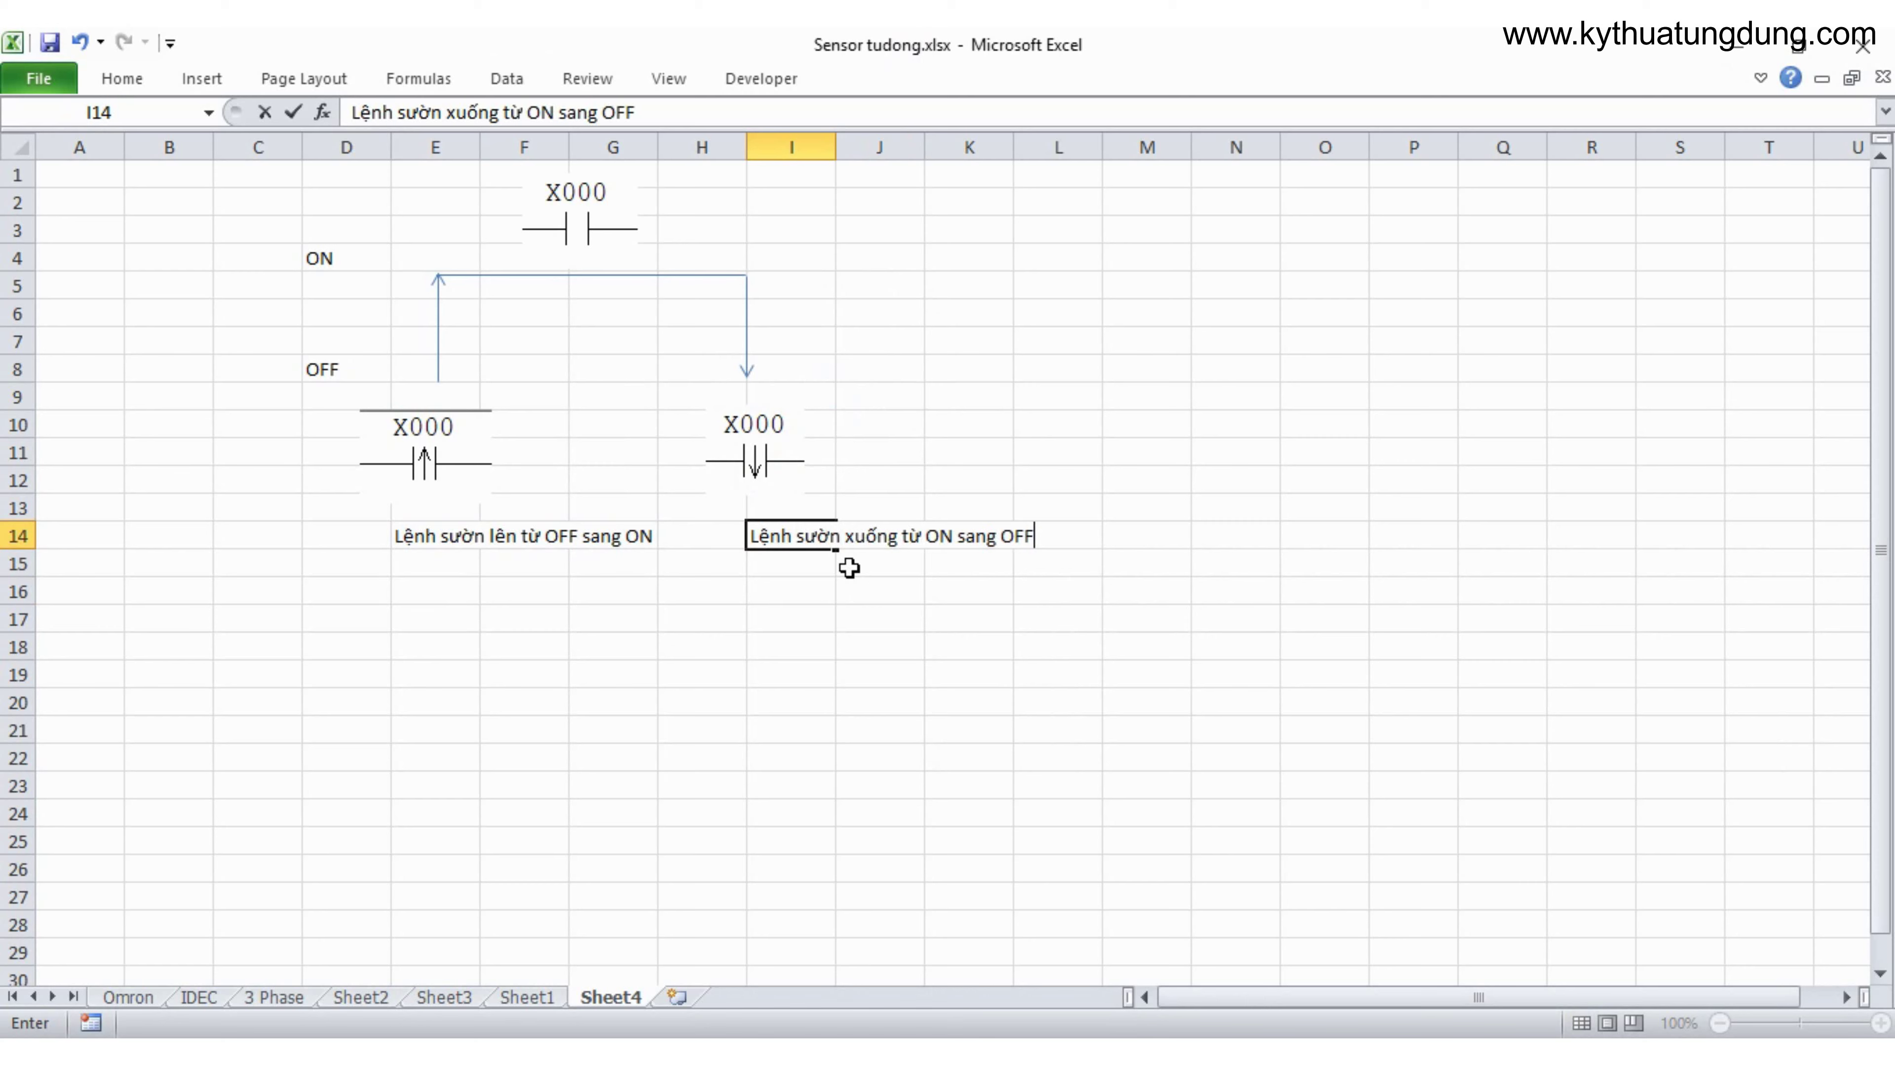
# Step: Draw a small square about 0.4" by 0.4" in rows 19–20 across columns F and G
pyautogui.click(157, 597)
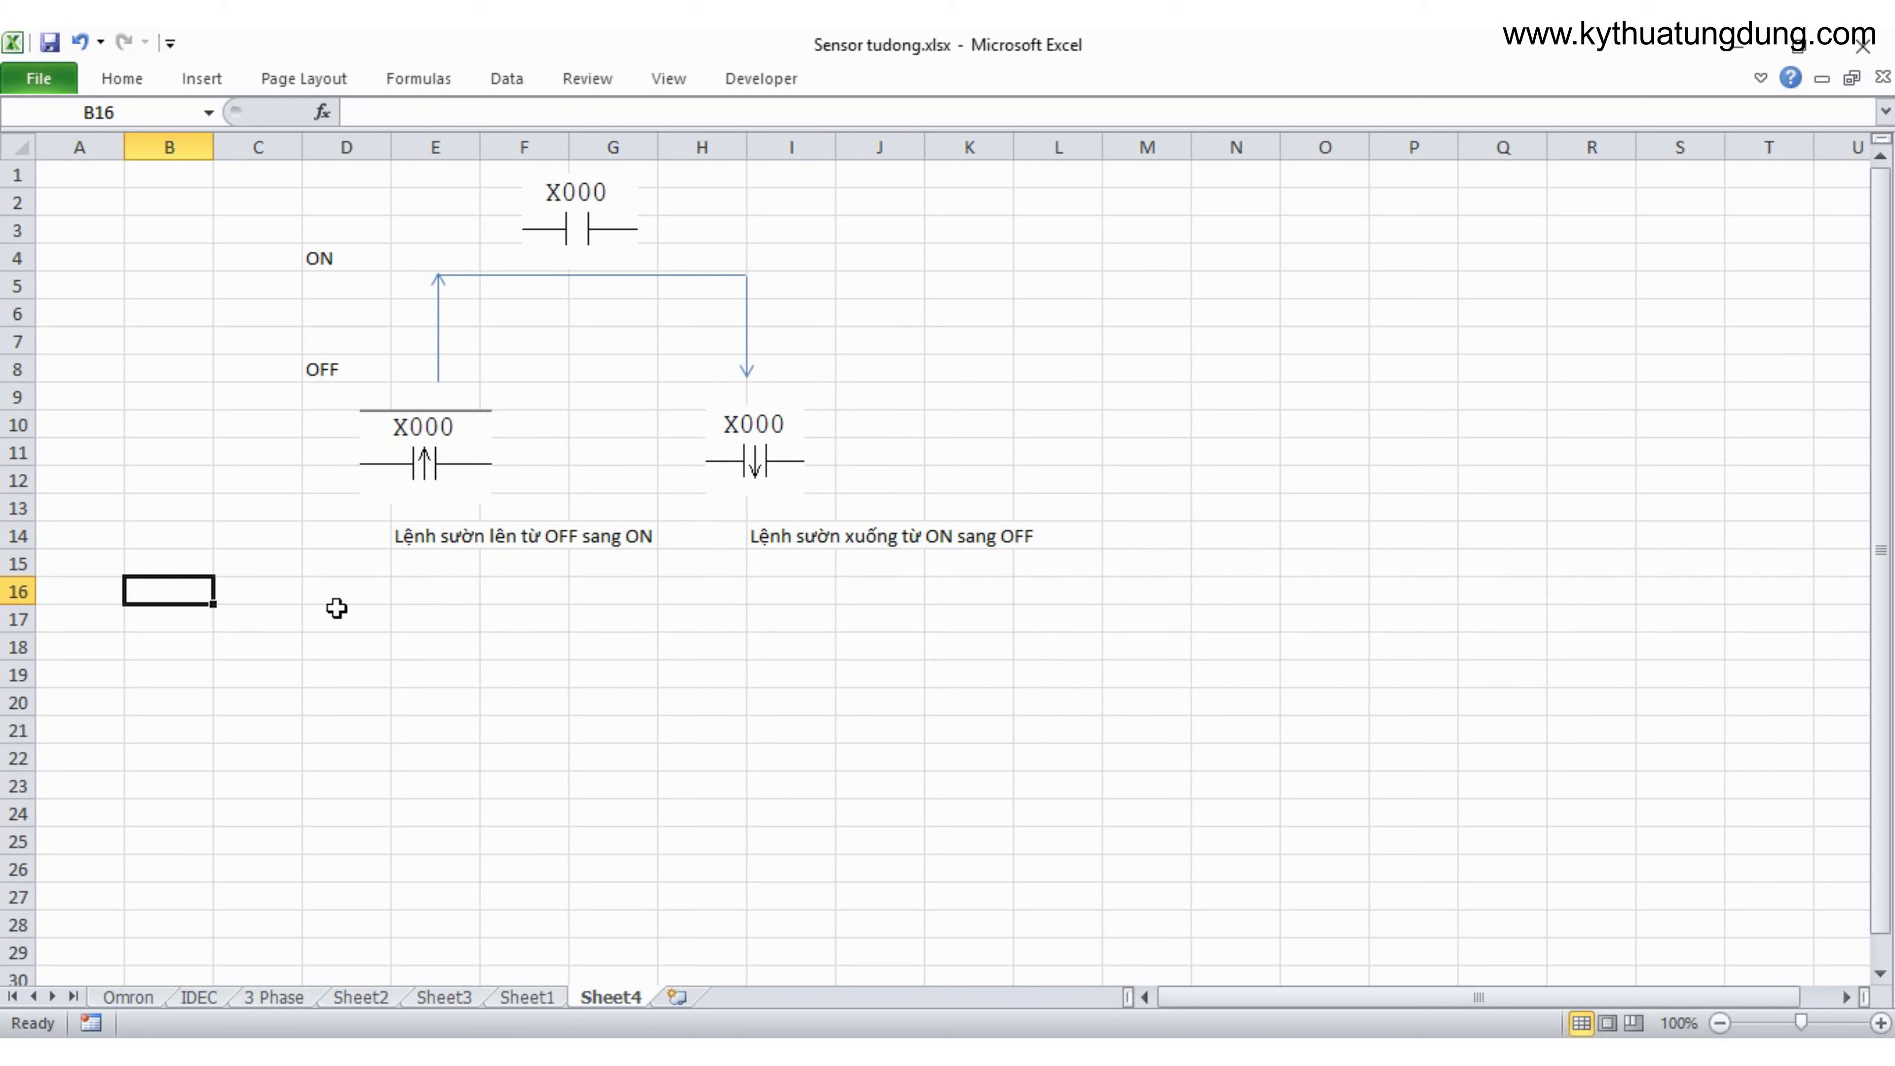
pyautogui.click(201, 81)
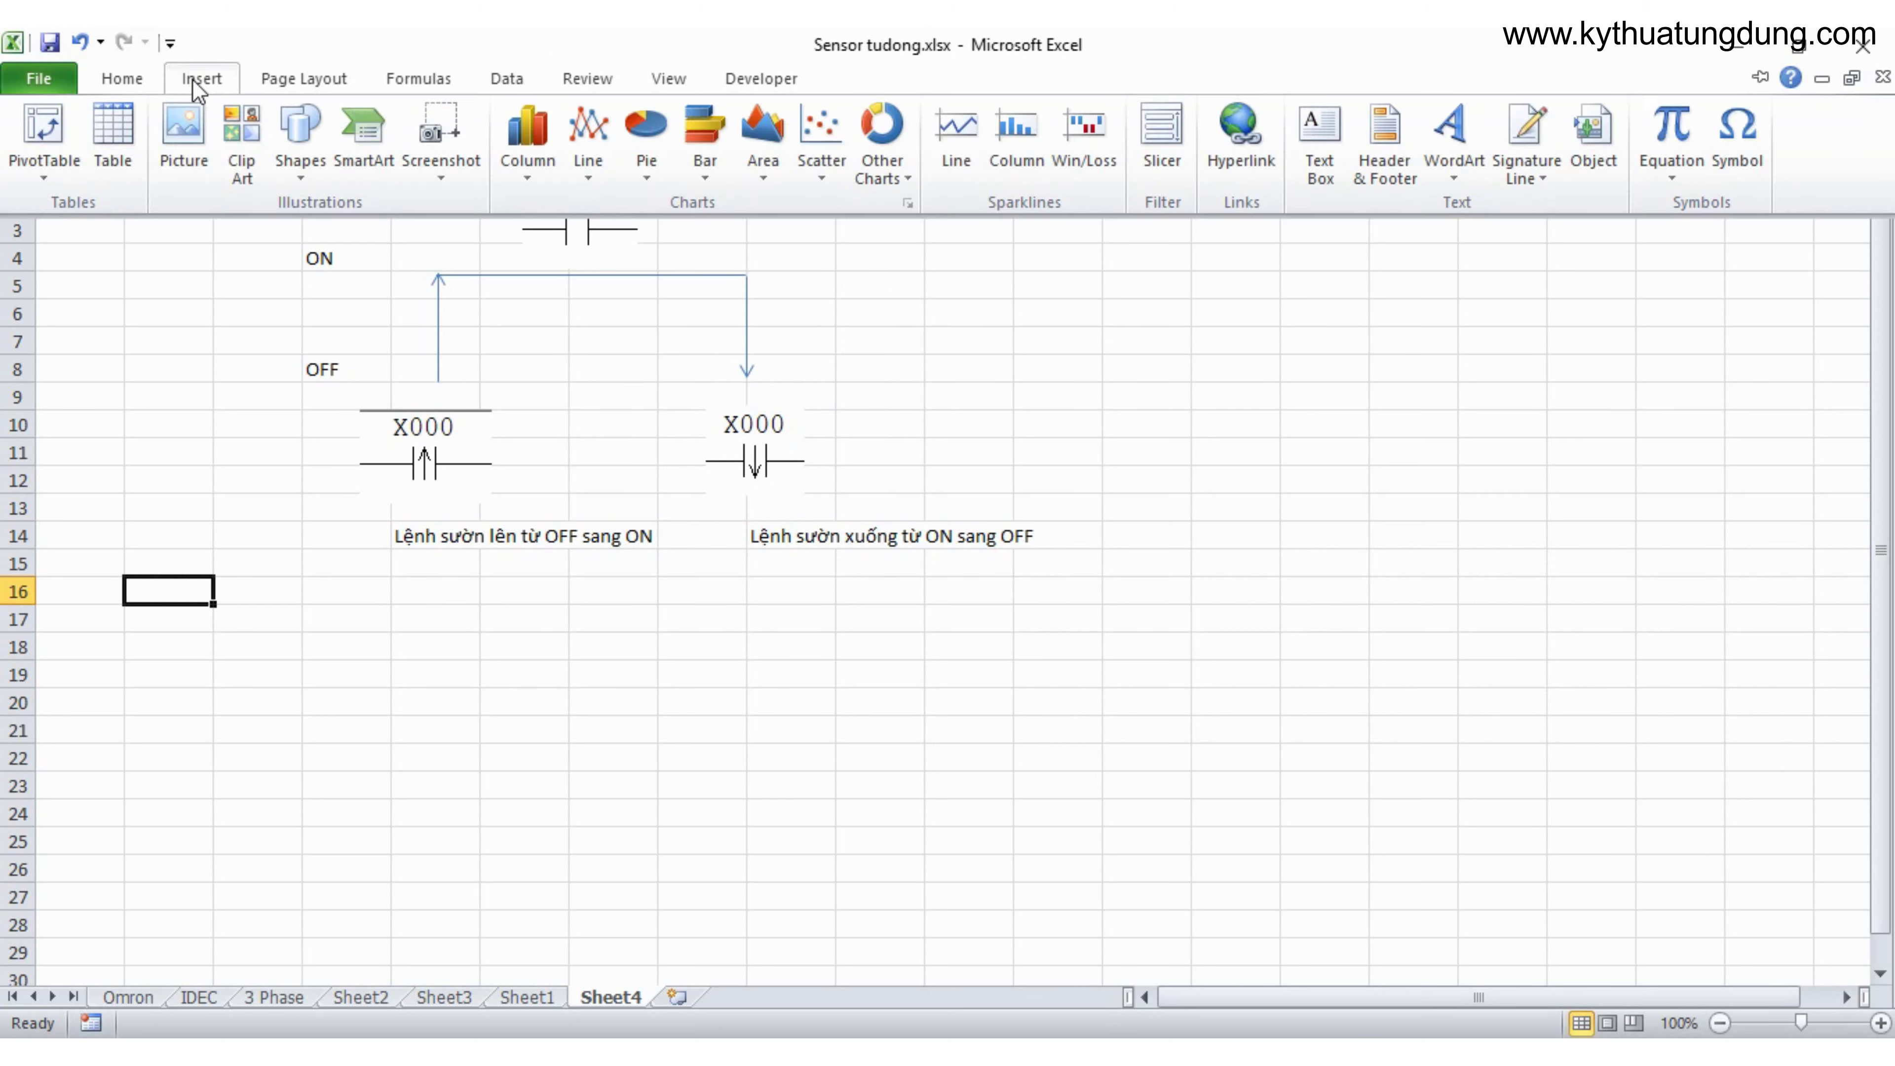
pyautogui.click(300, 138)
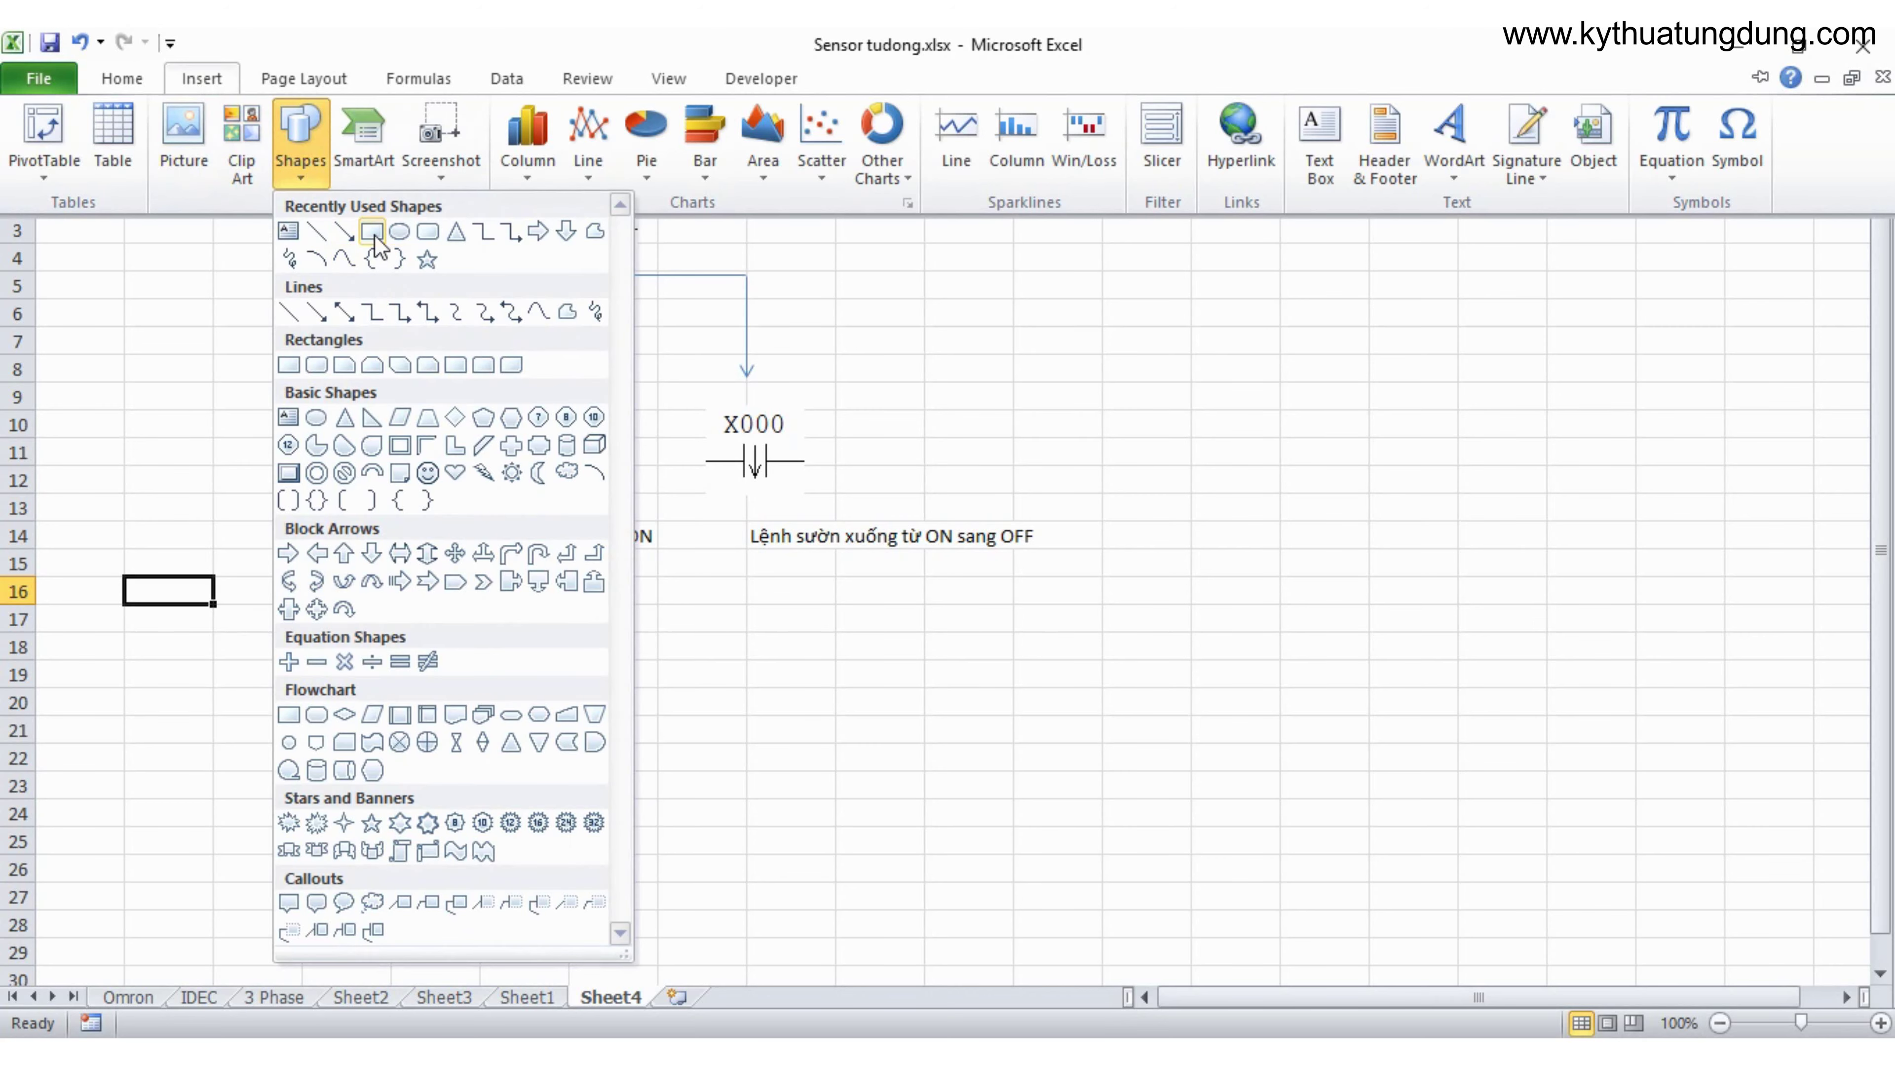
pyautogui.click(373, 255)
pyautogui.moveTo(552, 666); pyautogui.dragTo(607, 719)
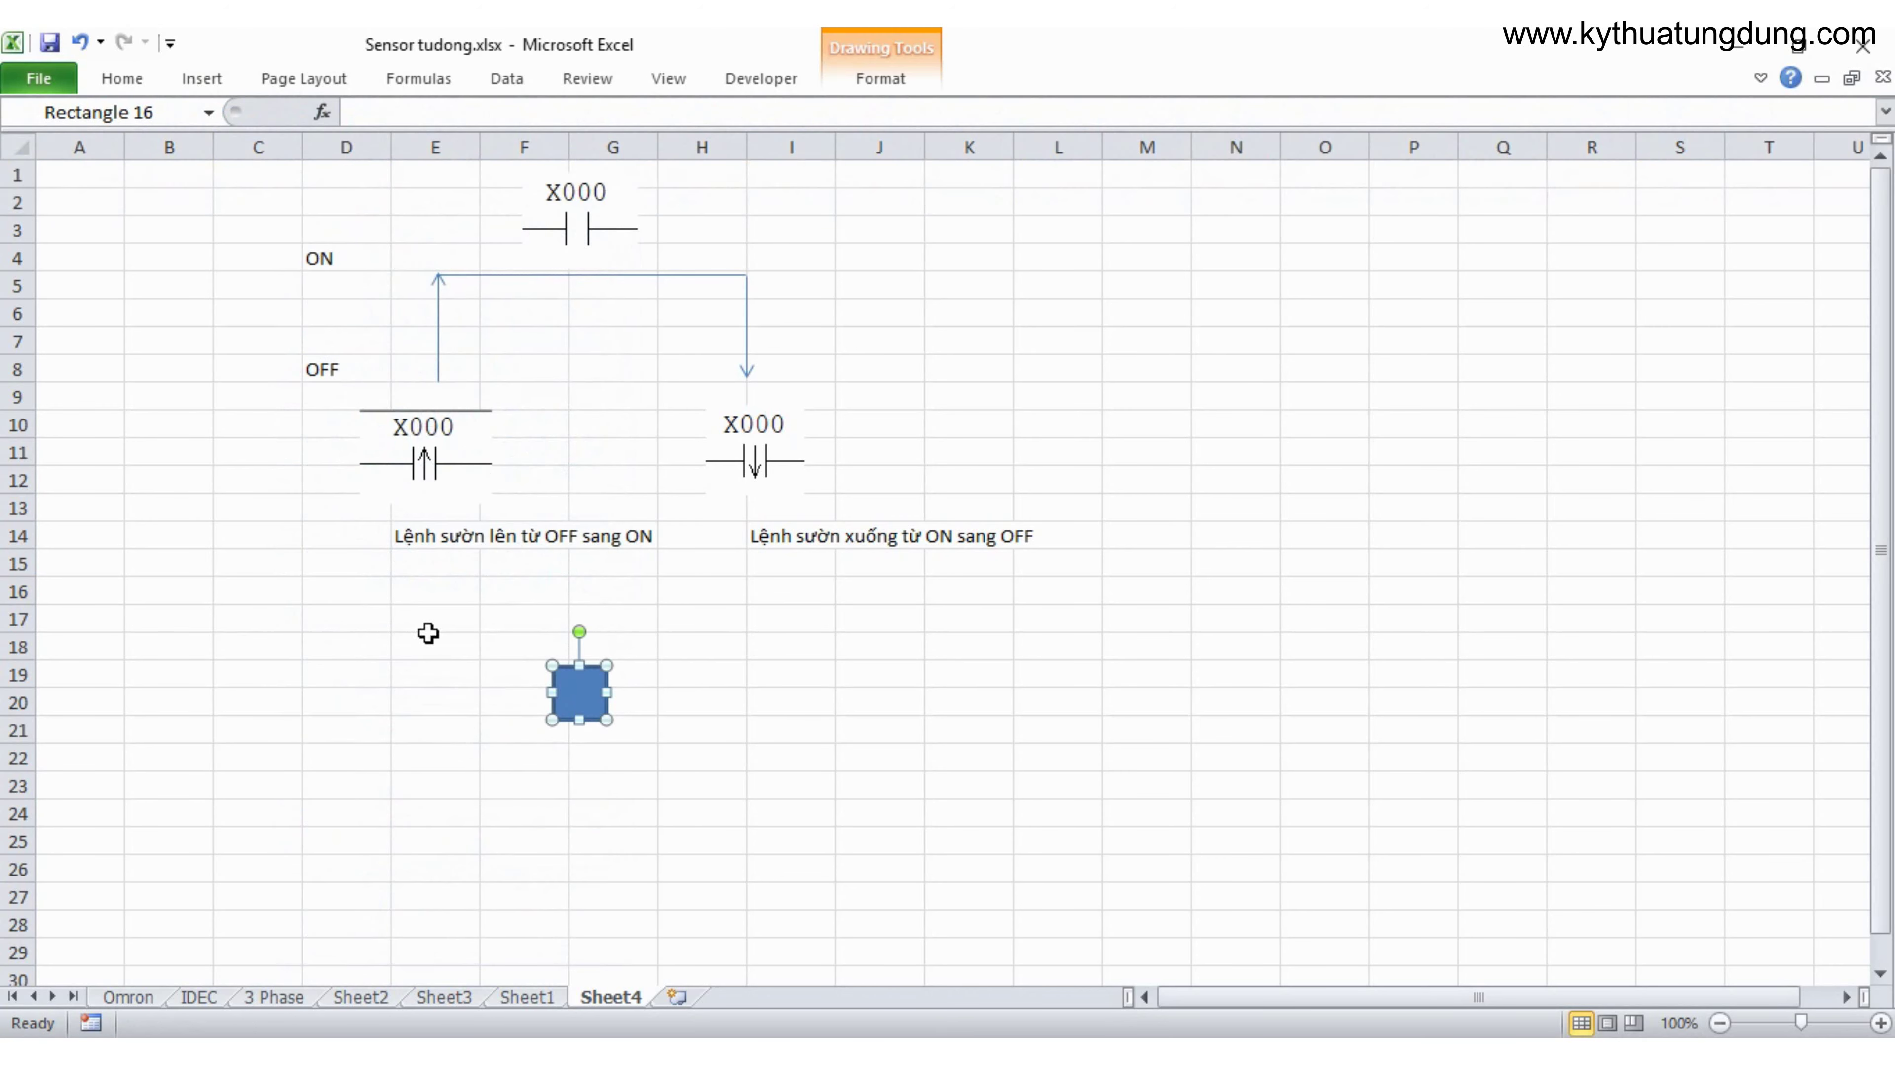
# Step: Enter "Ví dụ" in cell B16 and label the square with "Sensor" in cell H20
pyautogui.click(154, 583)
pyautogui.write('Ví du')
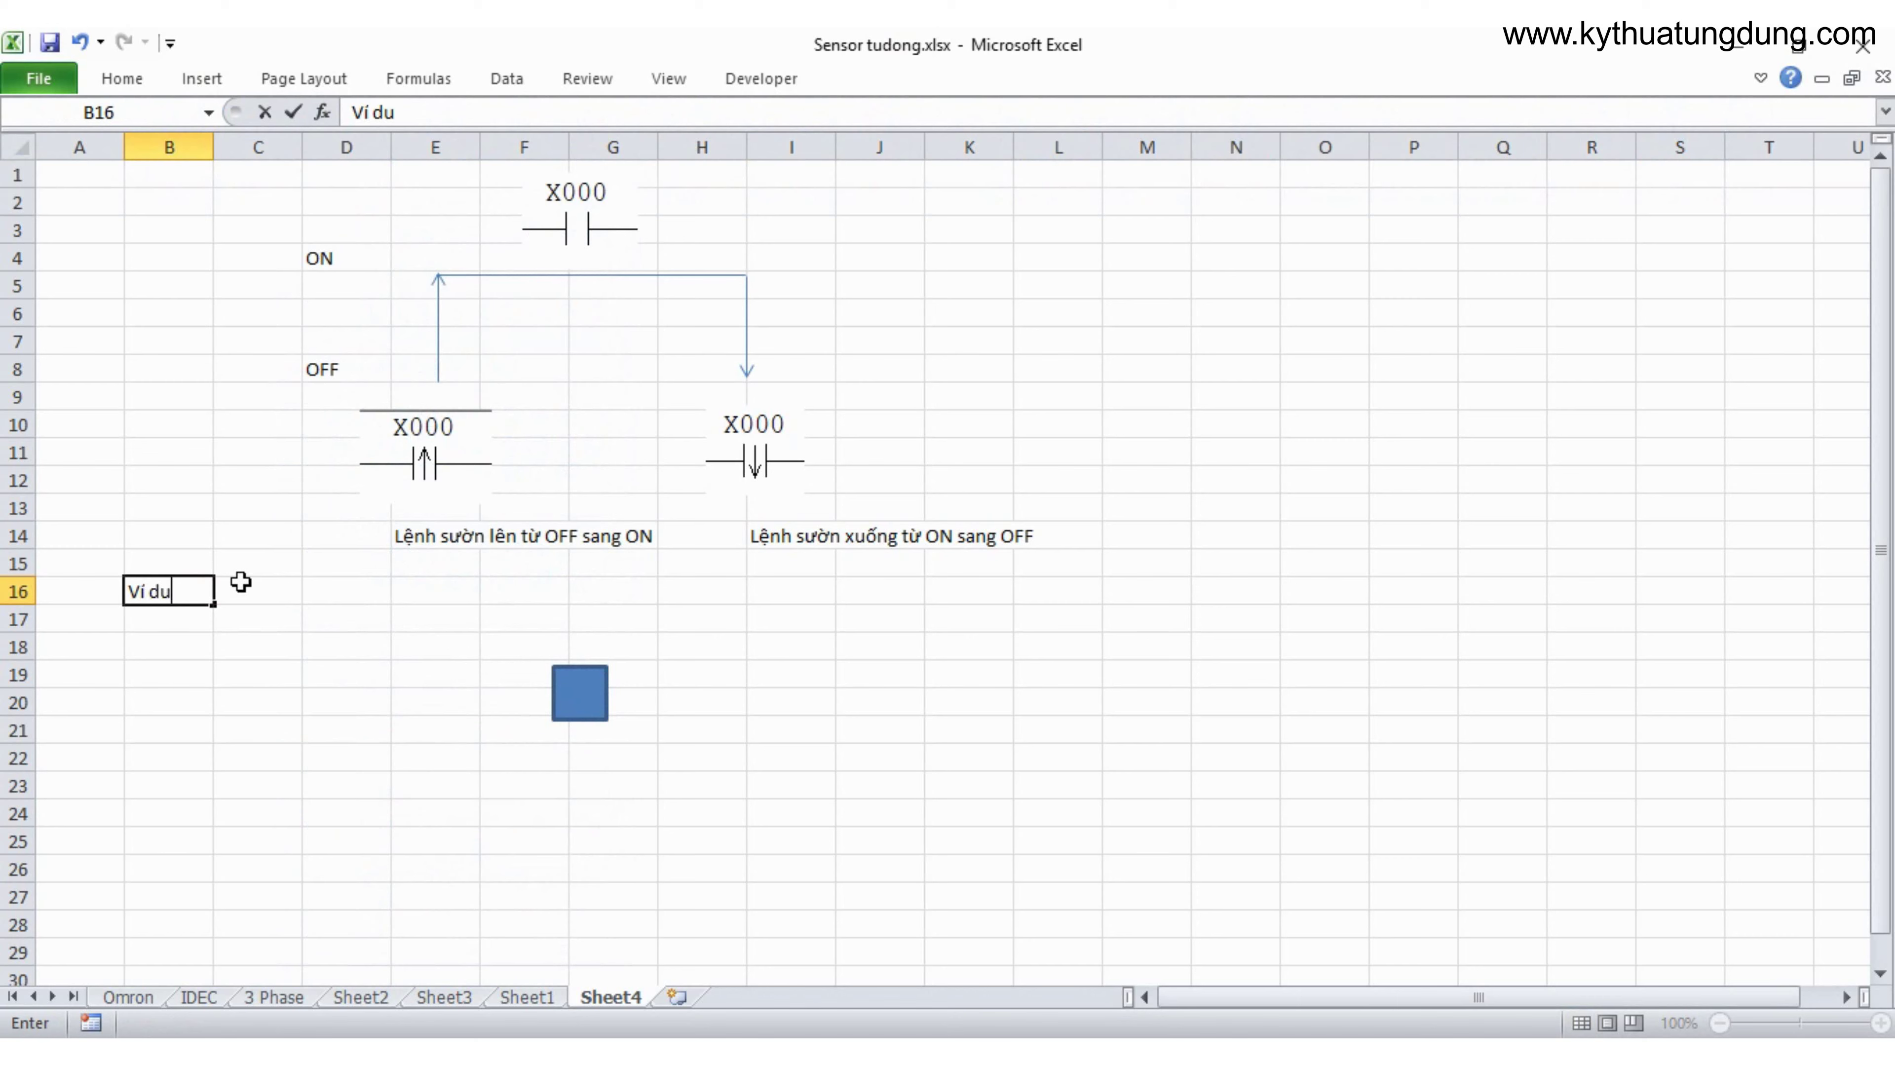
pyautogui.click(328, 667)
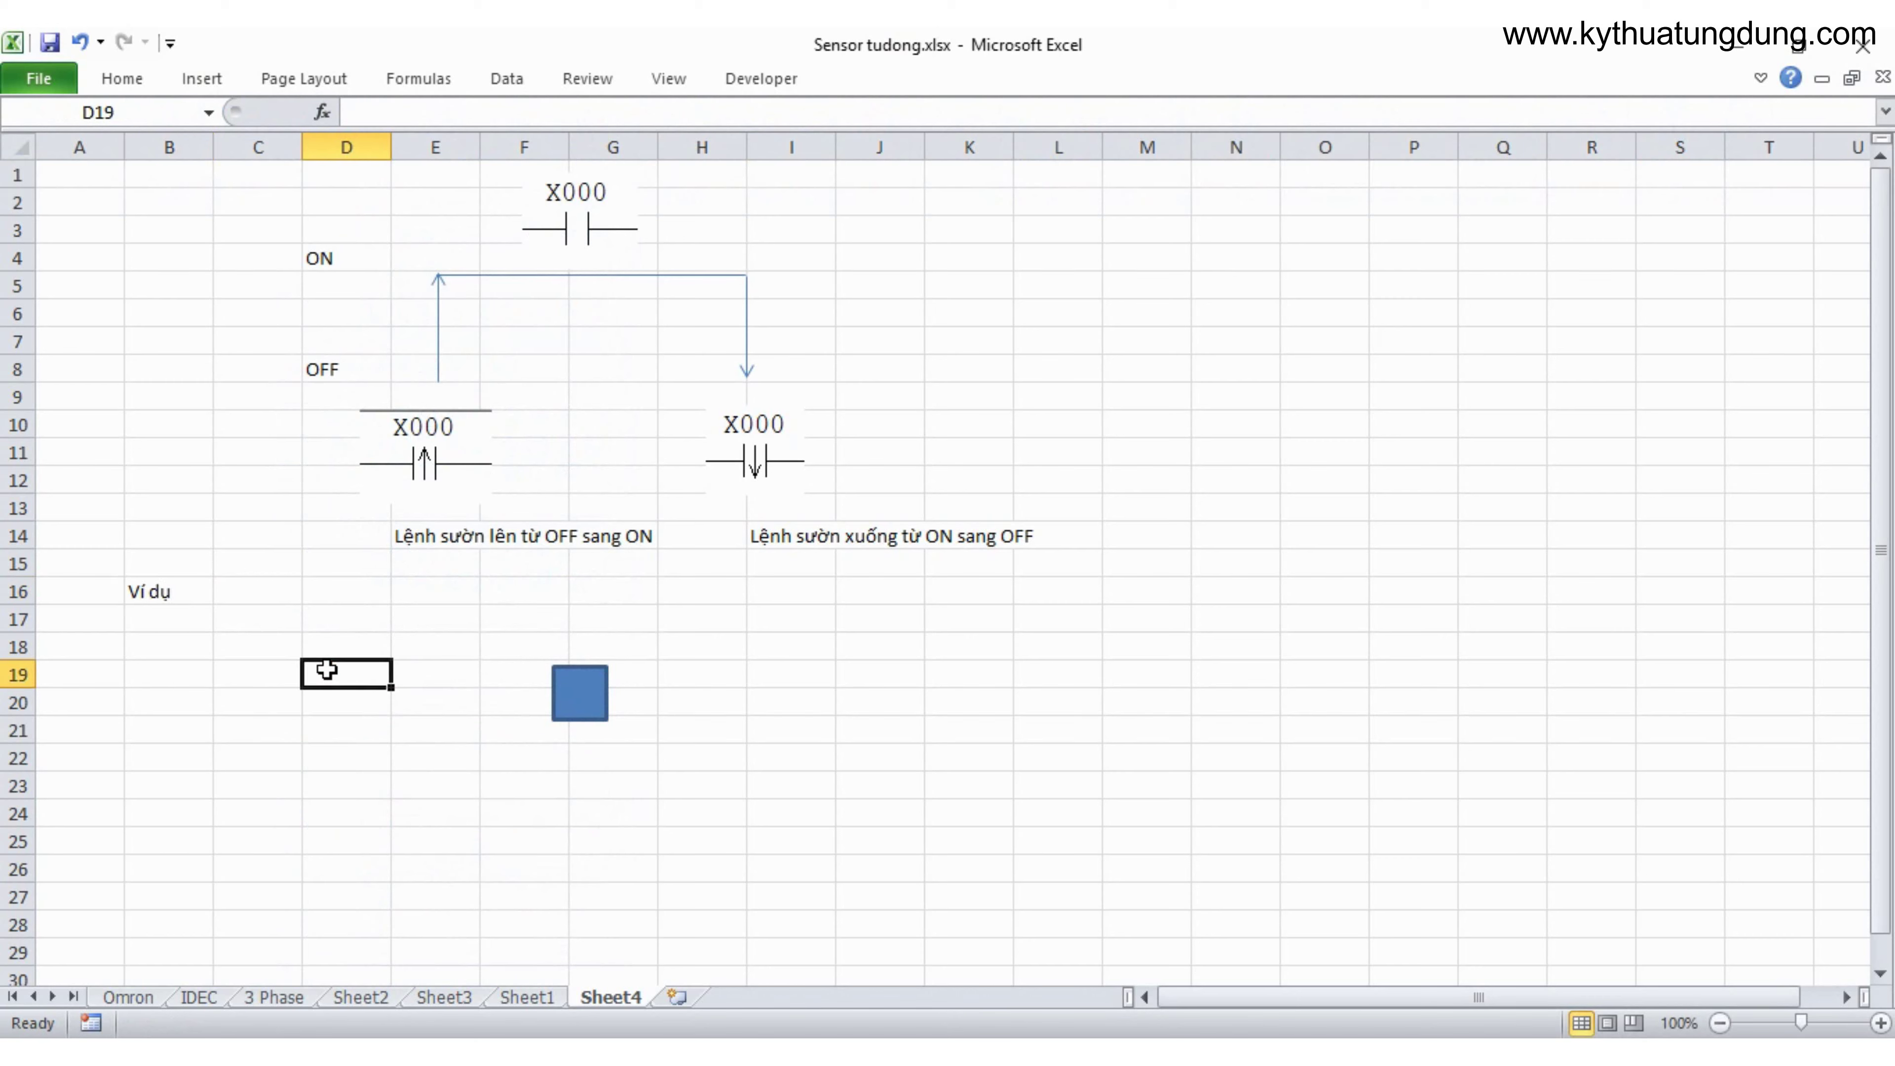
pyautogui.click(571, 687)
pyautogui.click(677, 700)
pyautogui.write('SE')
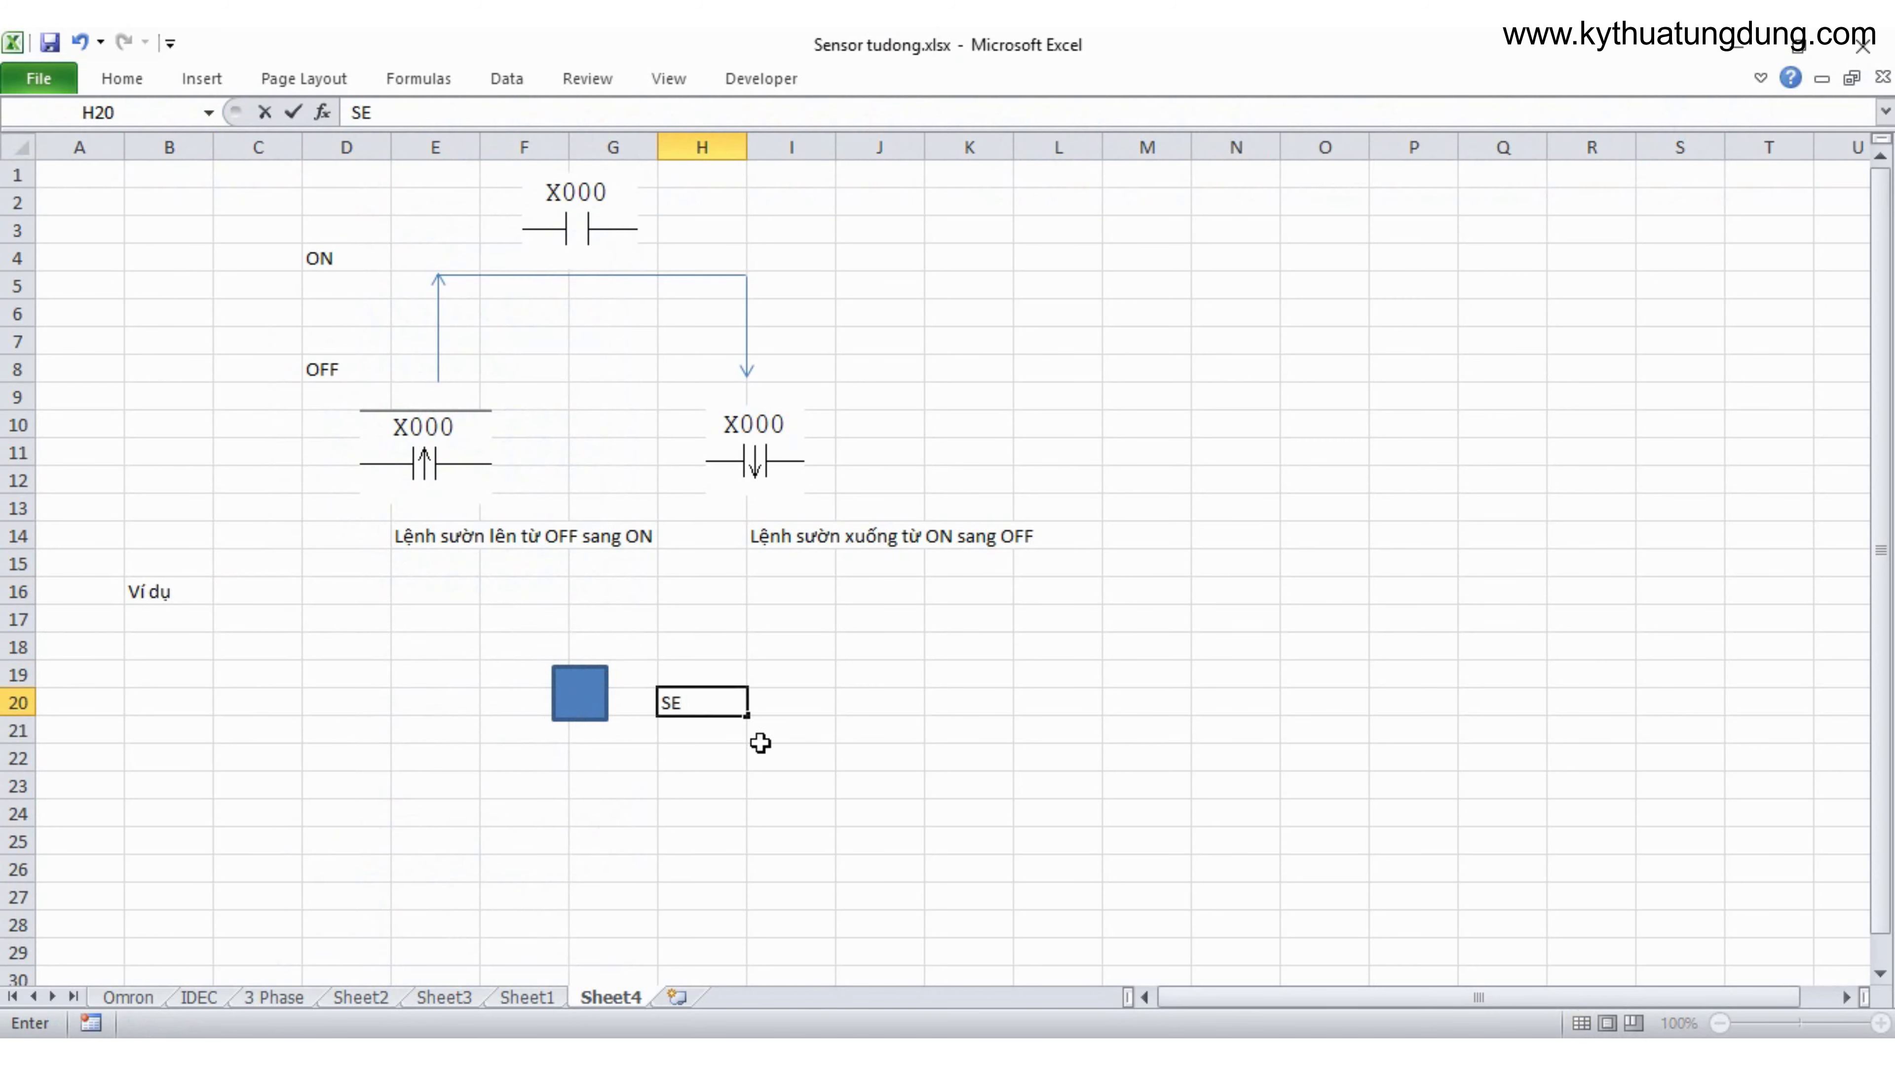
pyautogui.write('nsor')
pyautogui.click(743, 761)
# Step: Draw a rectangle about 1.21" wide and 0.28" high in rows 17–18, above and to the left of the square
pyautogui.click(202, 79)
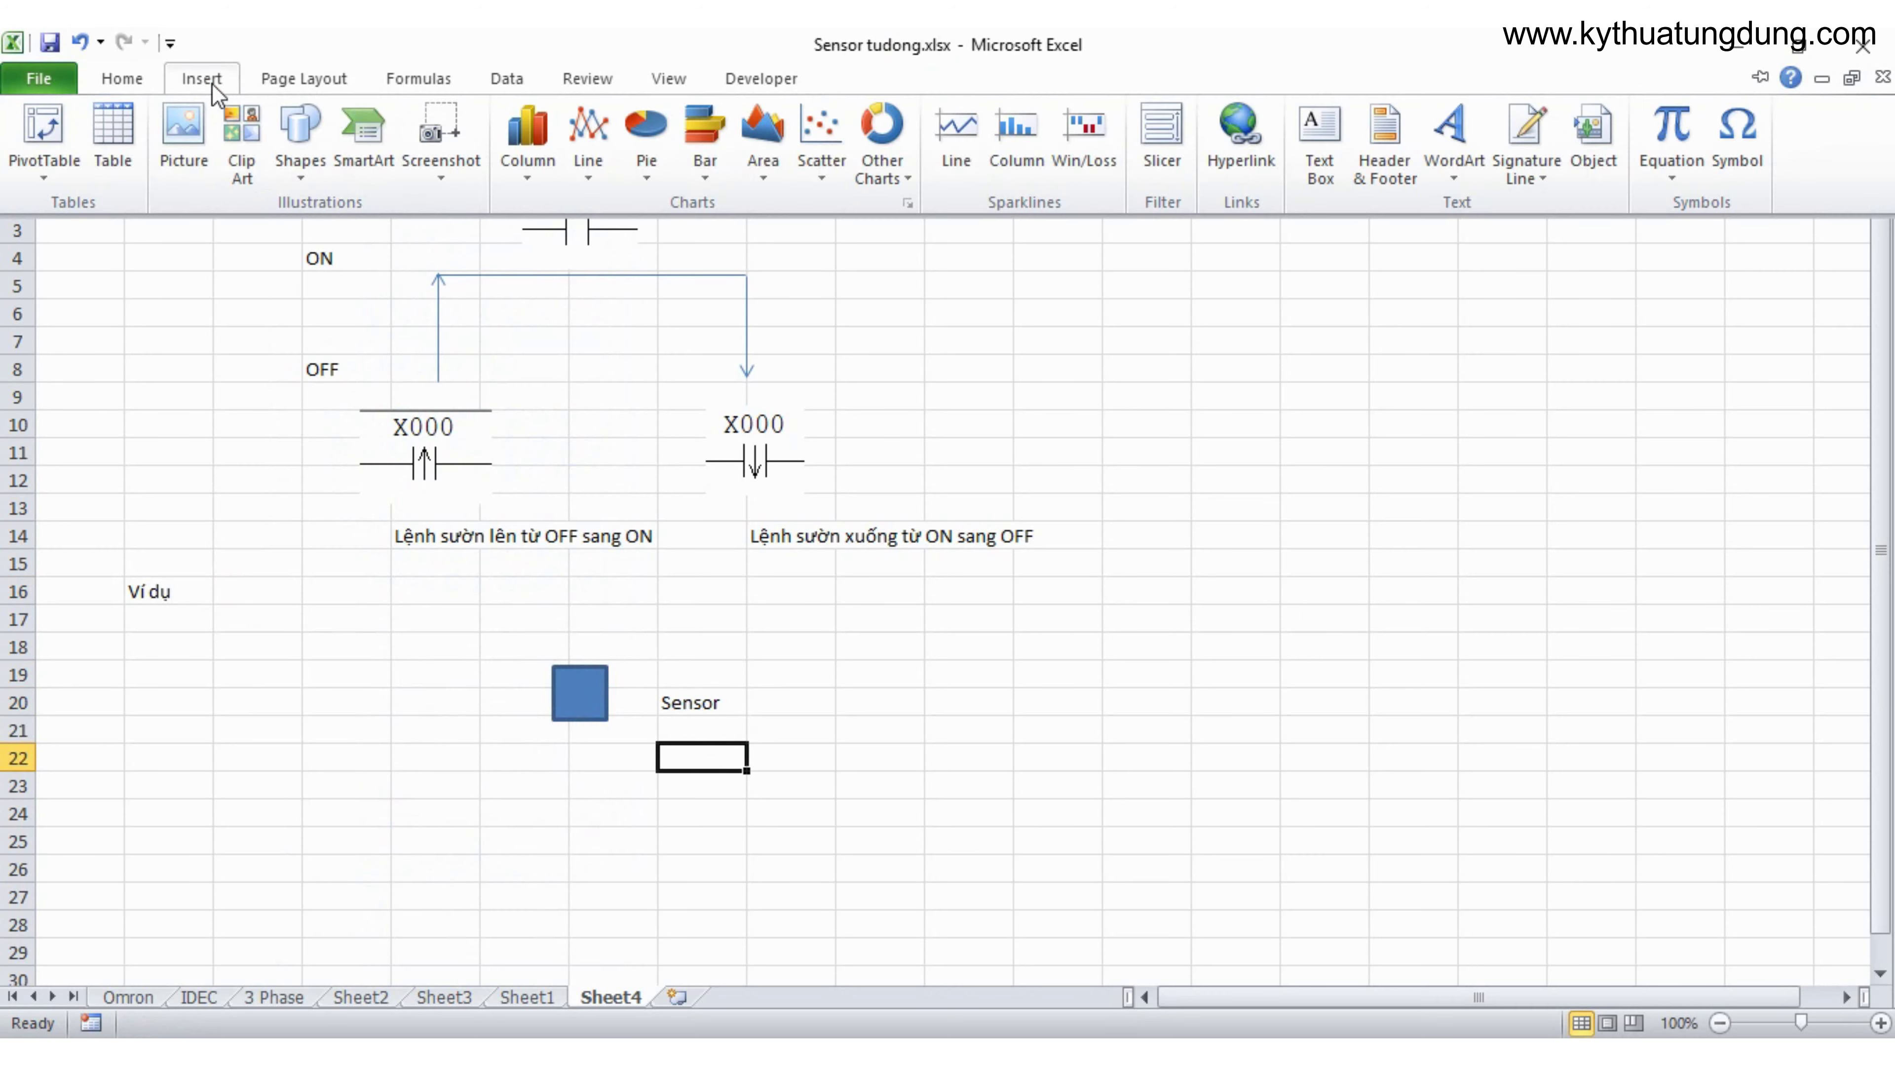
pyautogui.click(300, 150)
pyautogui.click(373, 232)
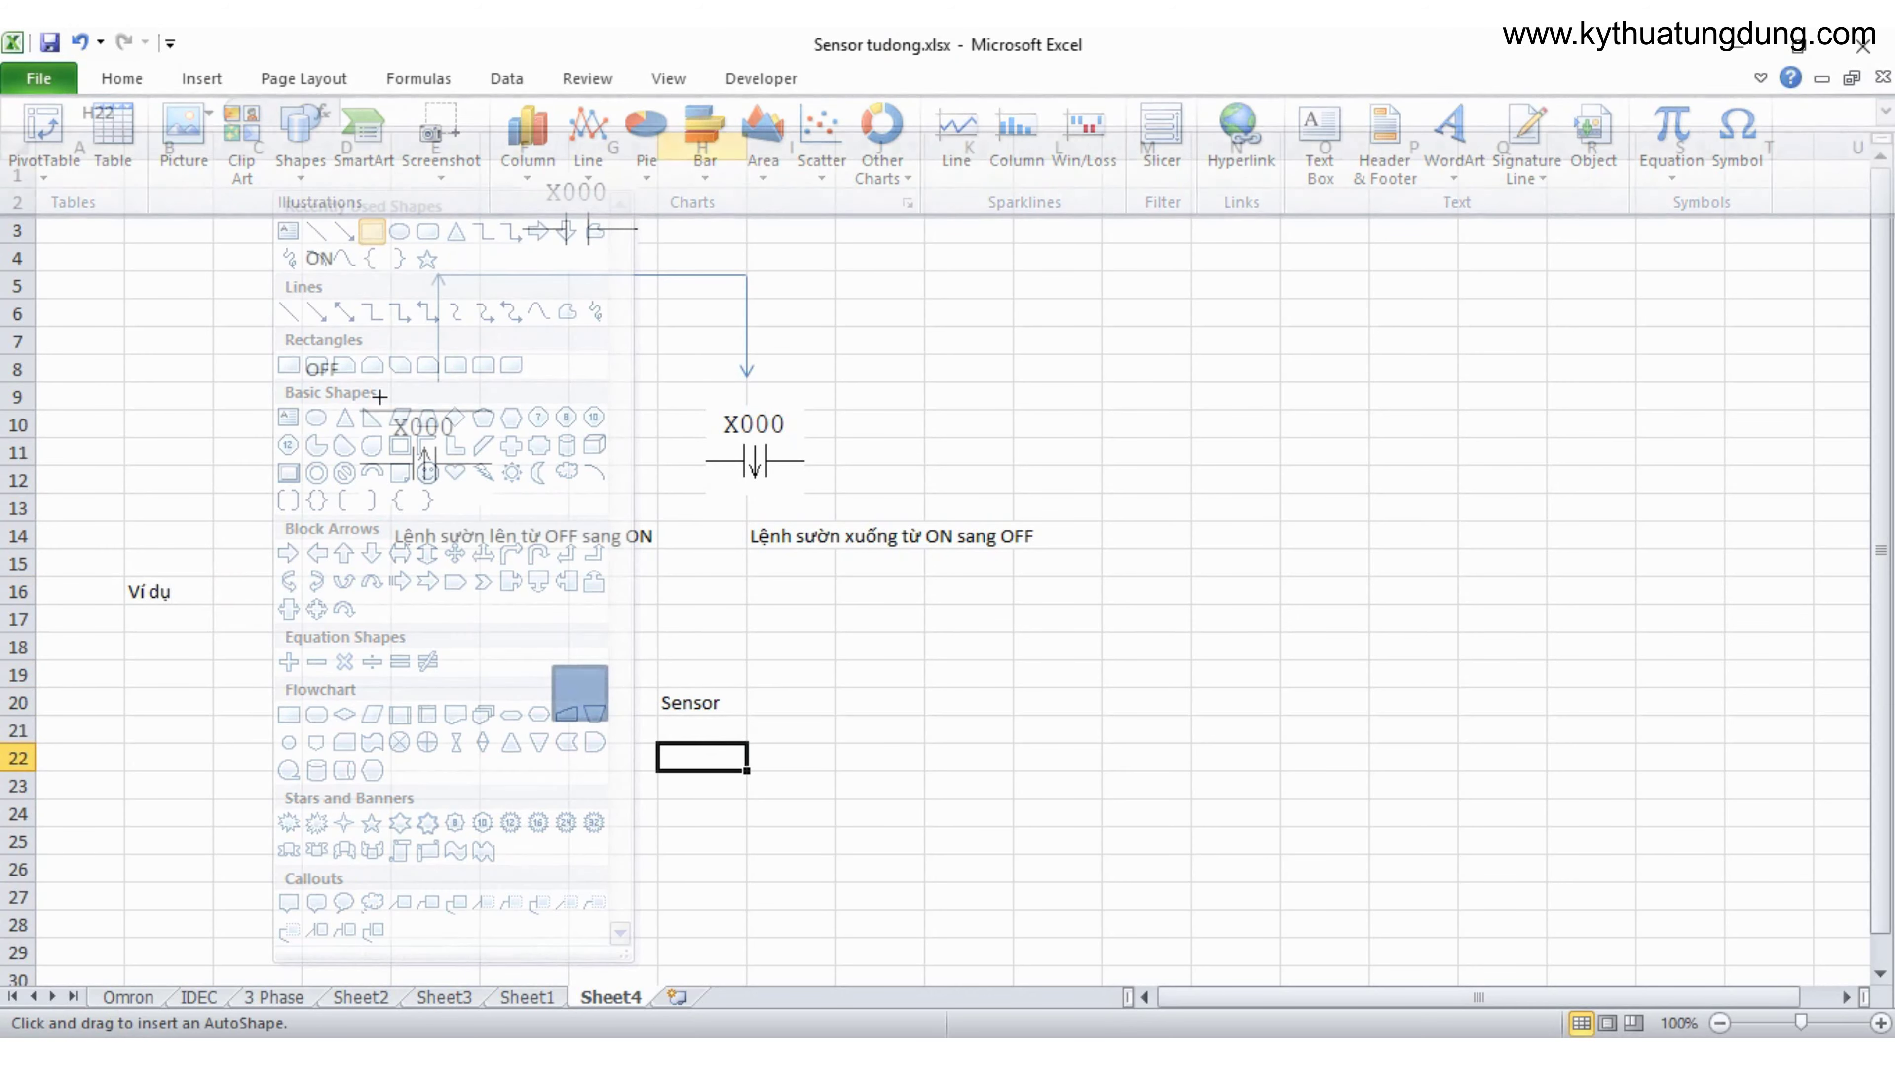
pyautogui.moveTo(286, 610)
pyautogui.mouseDown()
pyautogui.moveTo(429, 647)
pyautogui.moveTo(368, 639)
pyautogui.mouseUp()
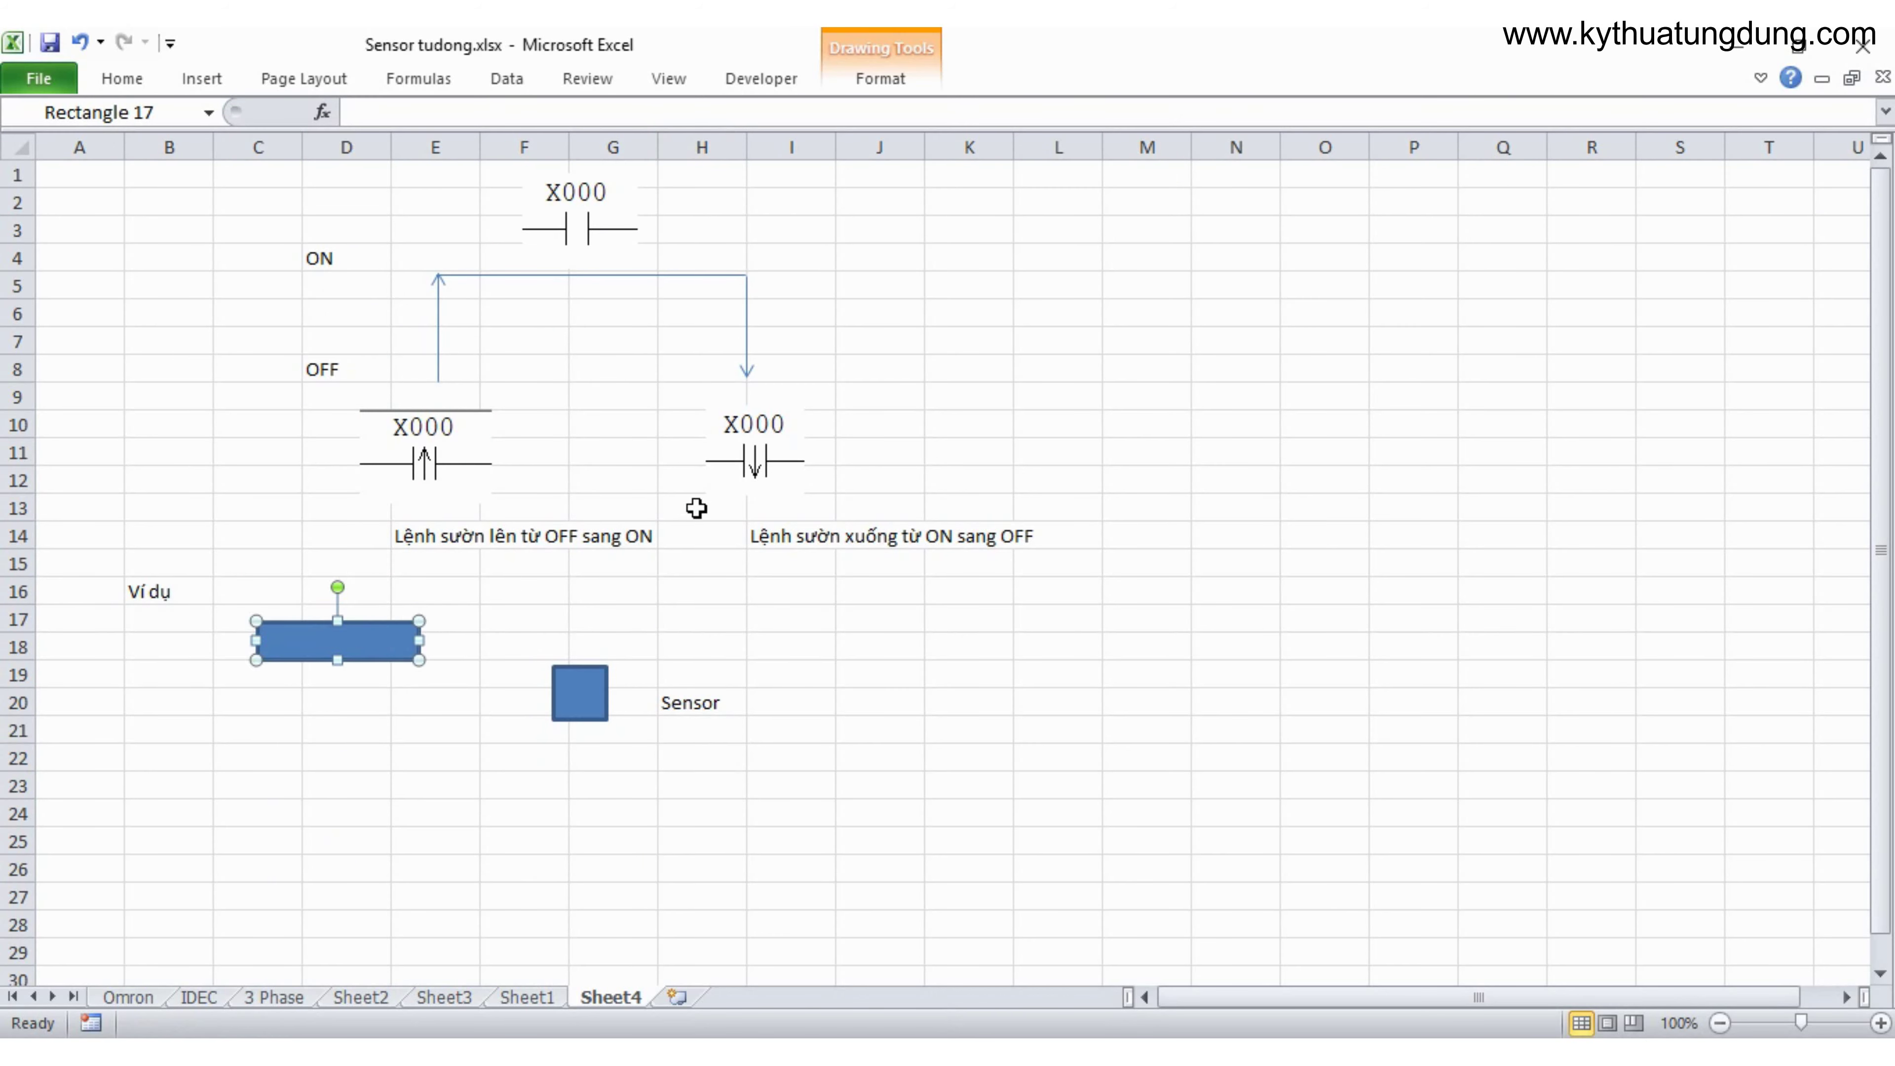
# Step: Apply the light grey gradient preset shape style to the sensor square
pyautogui.click(586, 687)
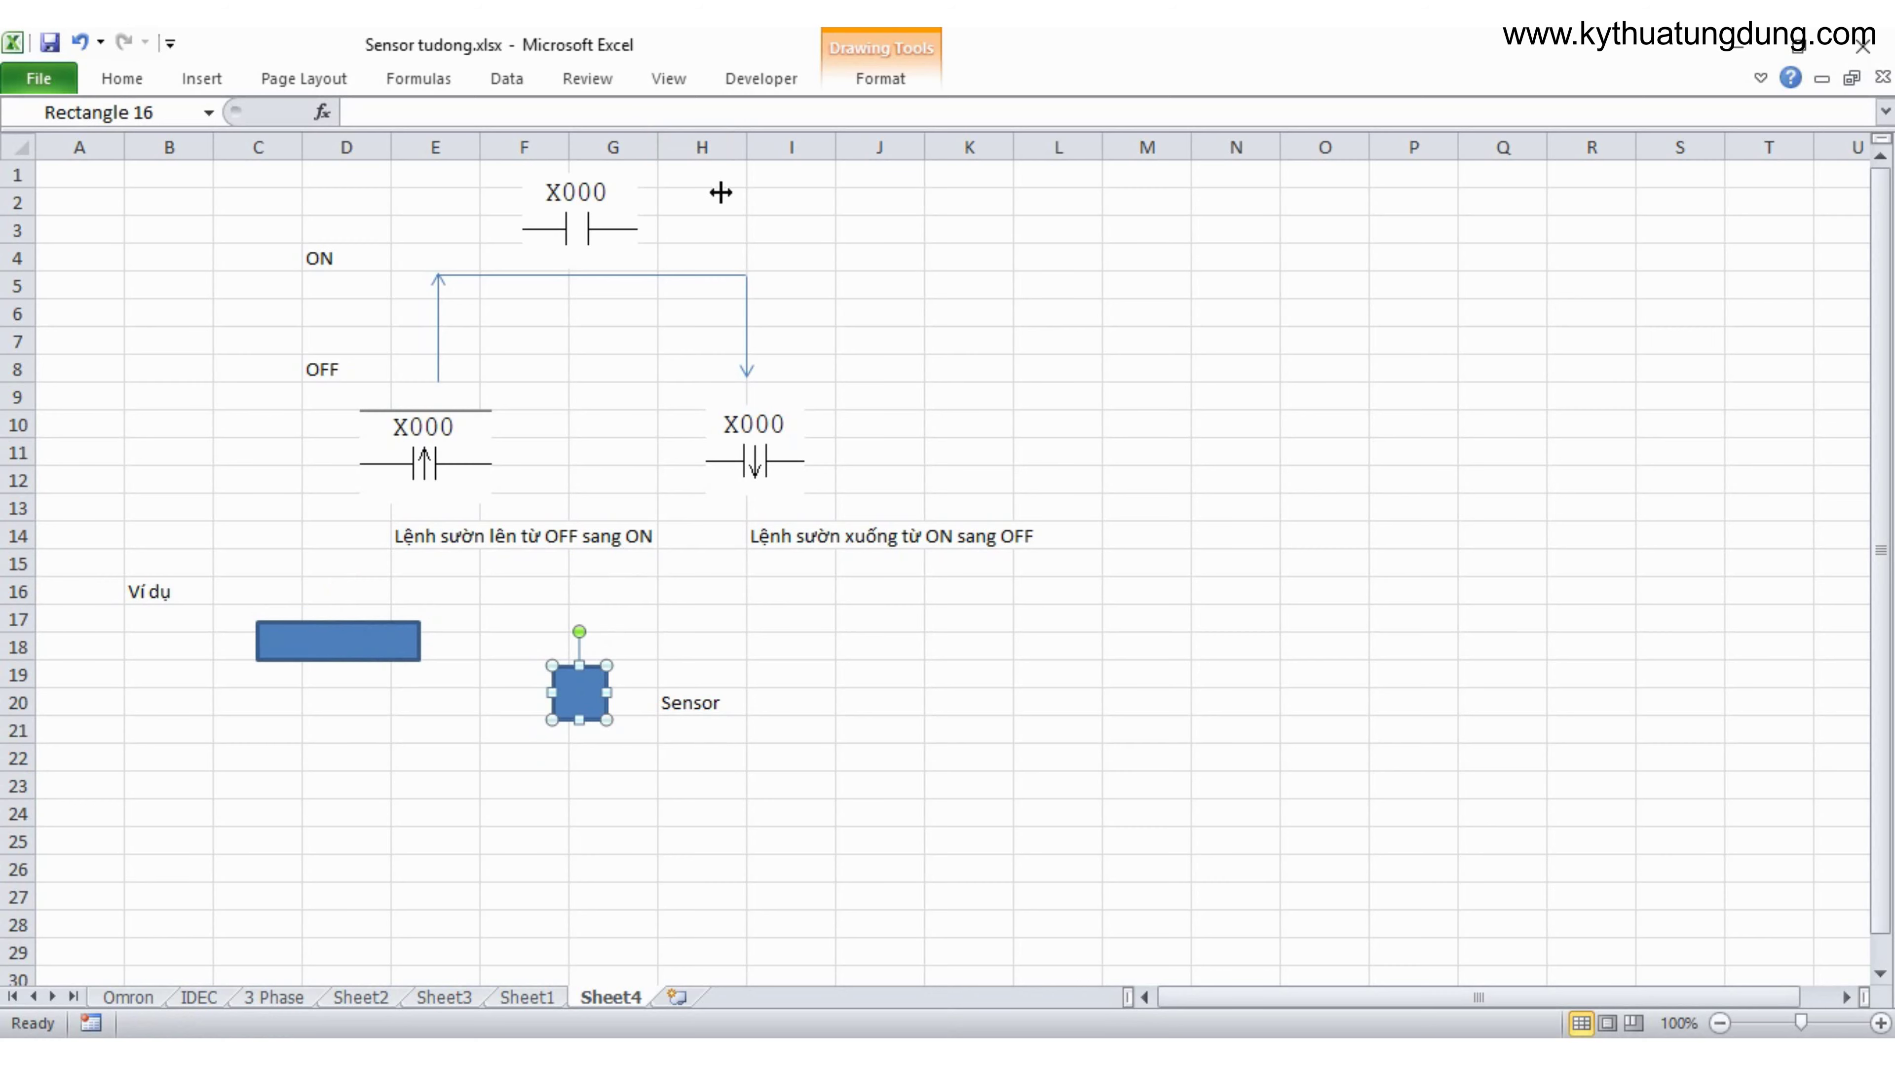
pyautogui.click(905, 67)
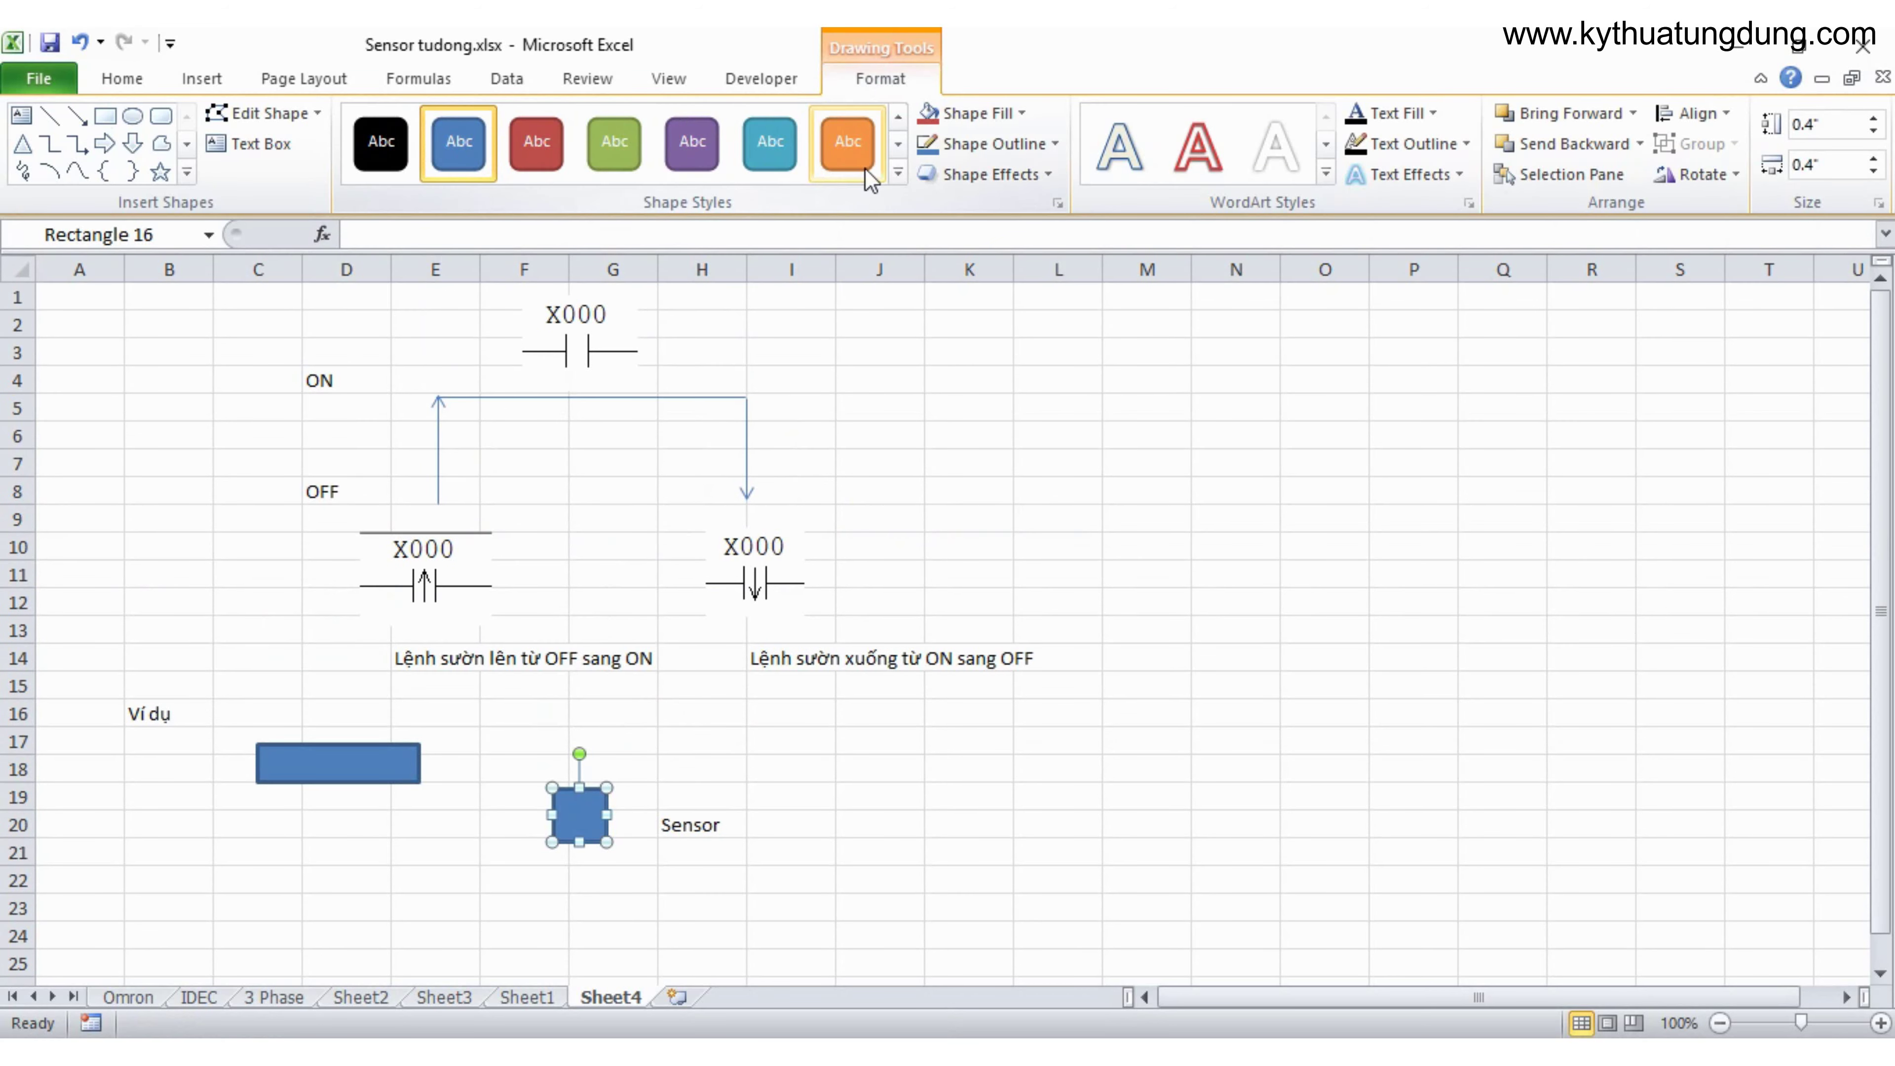
pyautogui.click(903, 175)
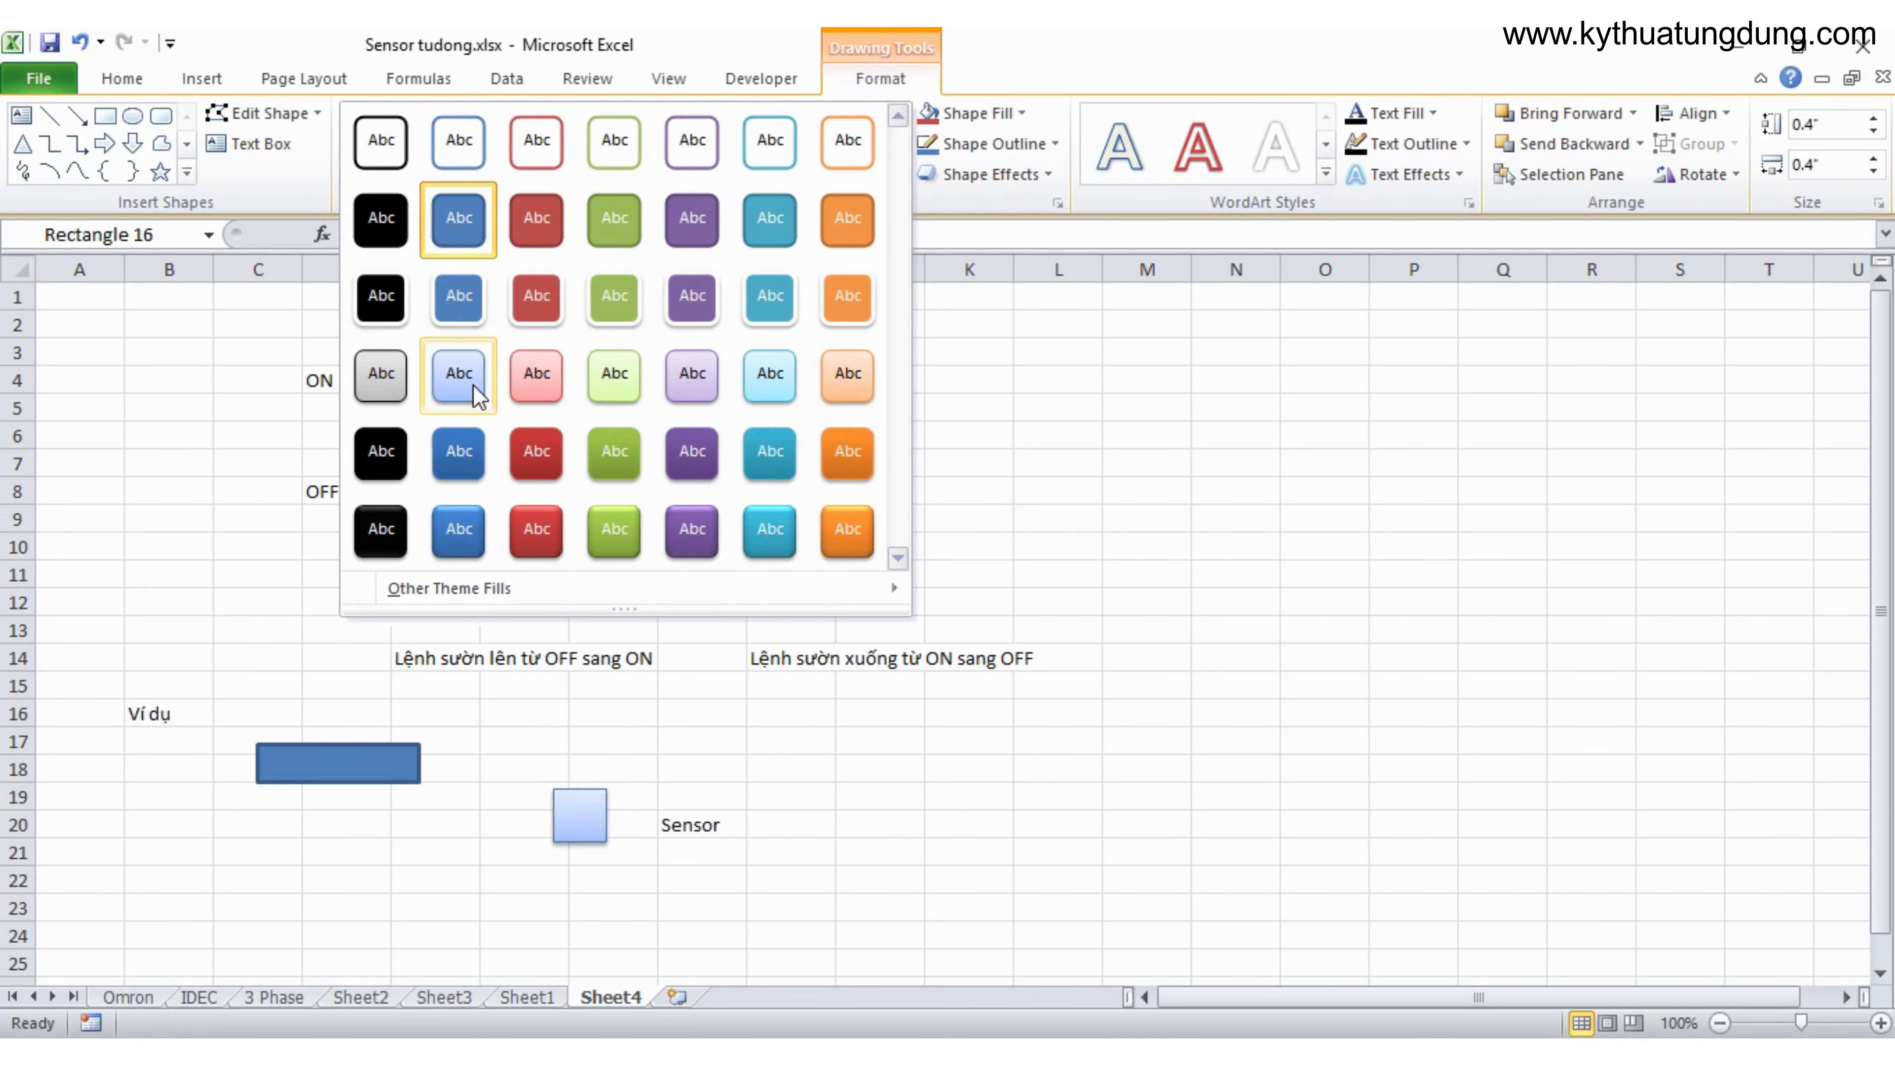
pyautogui.click(380, 373)
pyautogui.click(494, 774)
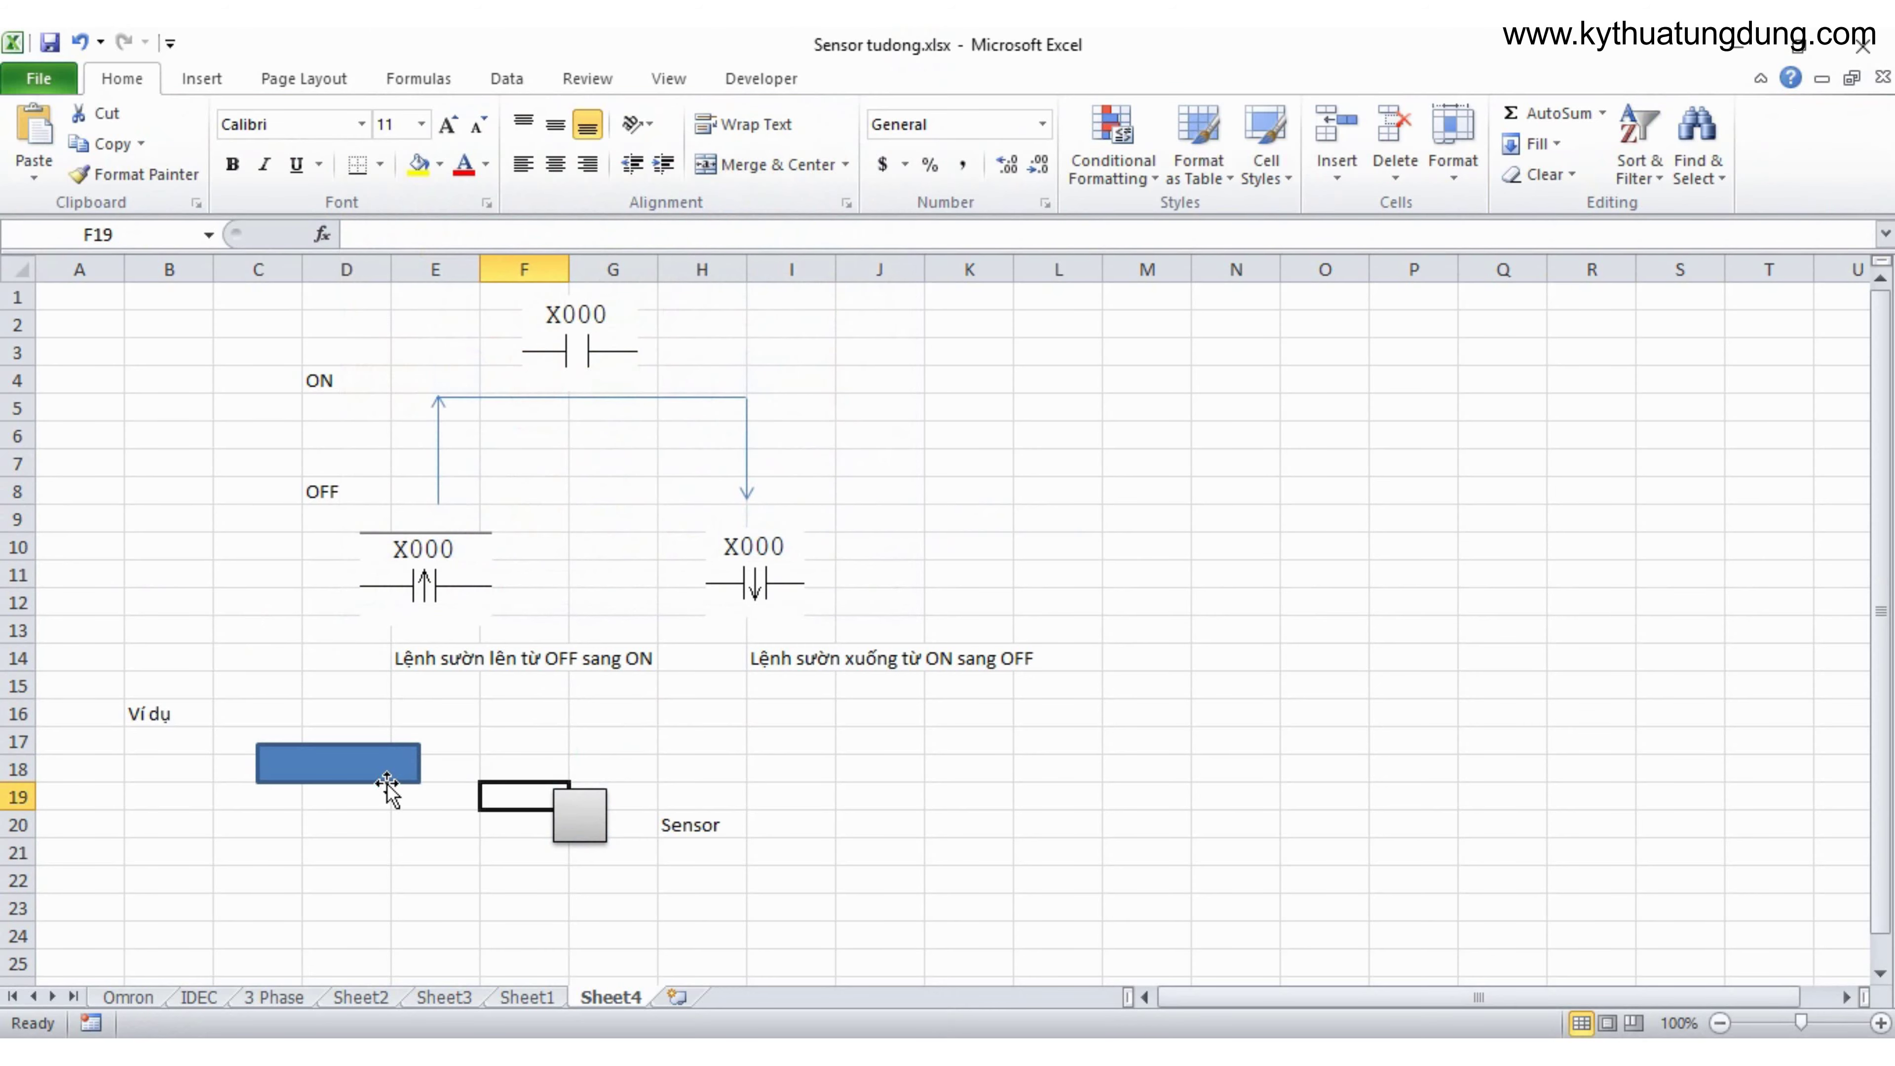
# Step: Move the blue rectangle horizontally to the right until its right edge lines up with the sensor square's left edge
pyautogui.click(403, 773)
pyautogui.press('Right')
pyautogui.press('Right')
pyautogui.press('Right')
pyautogui.press('Right')
pyautogui.press('Right')
pyautogui.press('Right')
pyautogui.press('Right')
pyautogui.press('Right')
pyautogui.press('Right')
pyautogui.press('Right')
pyautogui.press('Right')
pyautogui.press('Right')
pyautogui.press('Right')
pyautogui.press('Right')
pyautogui.press('Right')
pyautogui.press('Right')
pyautogui.press('Right')
pyautogui.press('Right')
pyautogui.press('Right')
pyautogui.press('Right')
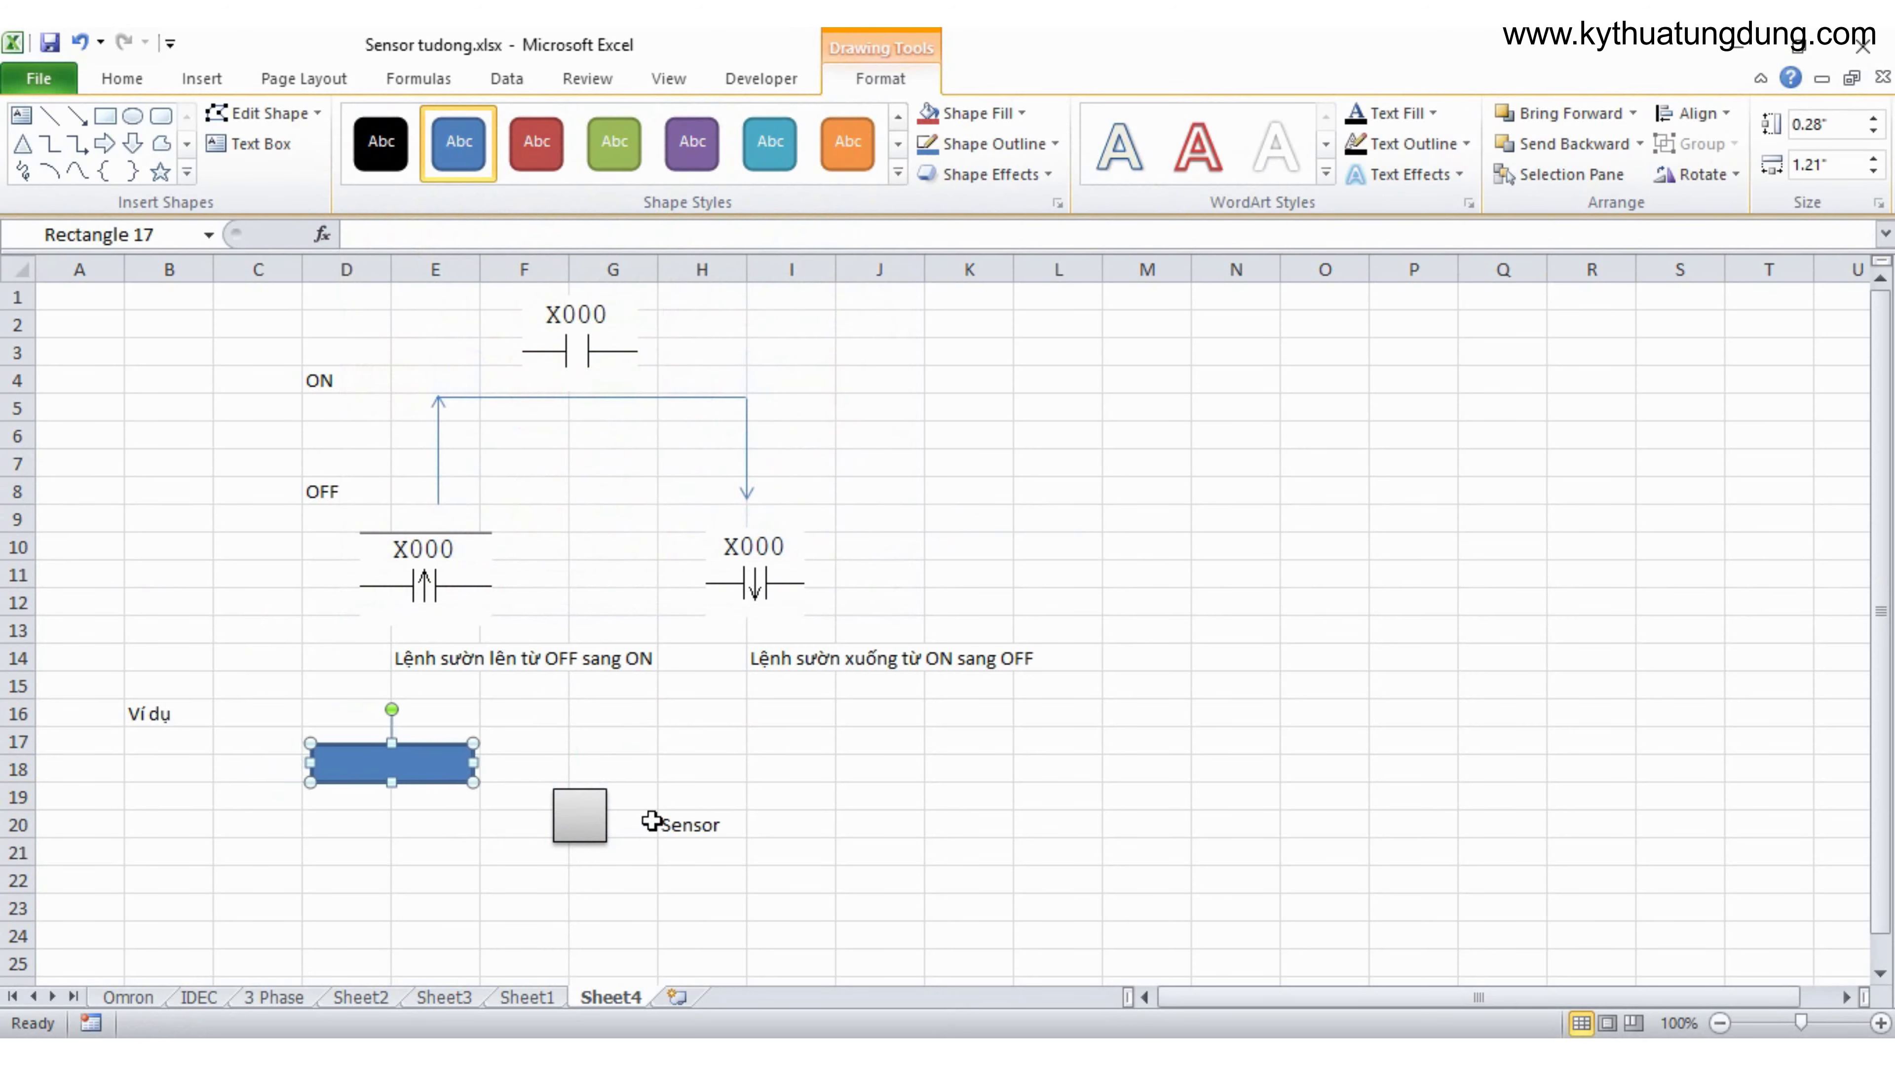
pyautogui.press('Right')
pyautogui.press('Right')
pyautogui.press('Right')
pyautogui.press('Right')
pyautogui.press('Right')
pyautogui.press('Right')
pyautogui.press('Right')
pyautogui.press('Right')
pyautogui.press('Right')
pyautogui.press('Right')
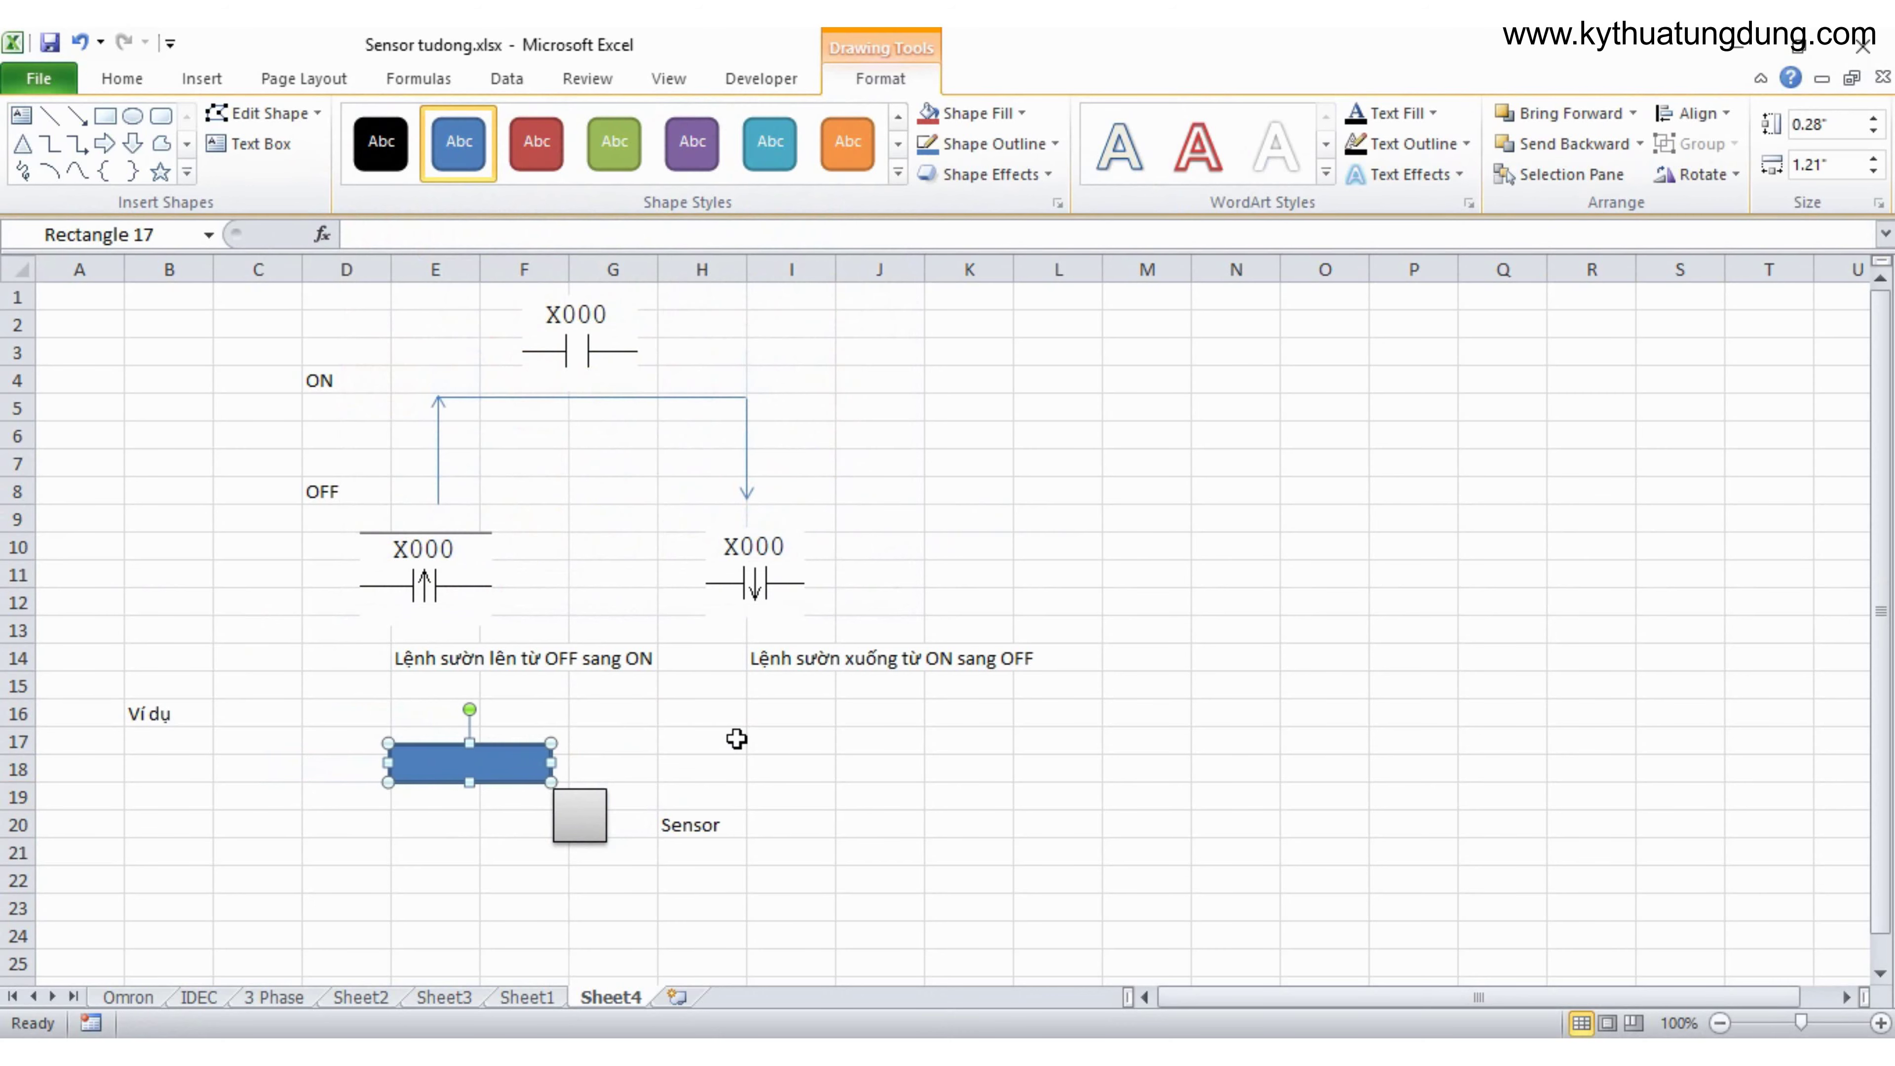
pyautogui.click(737, 739)
# Step: Copy the rising-edge X000 contact picture to rows 22–25 below the sensor square
pyautogui.scroll(-2, 736, 739)
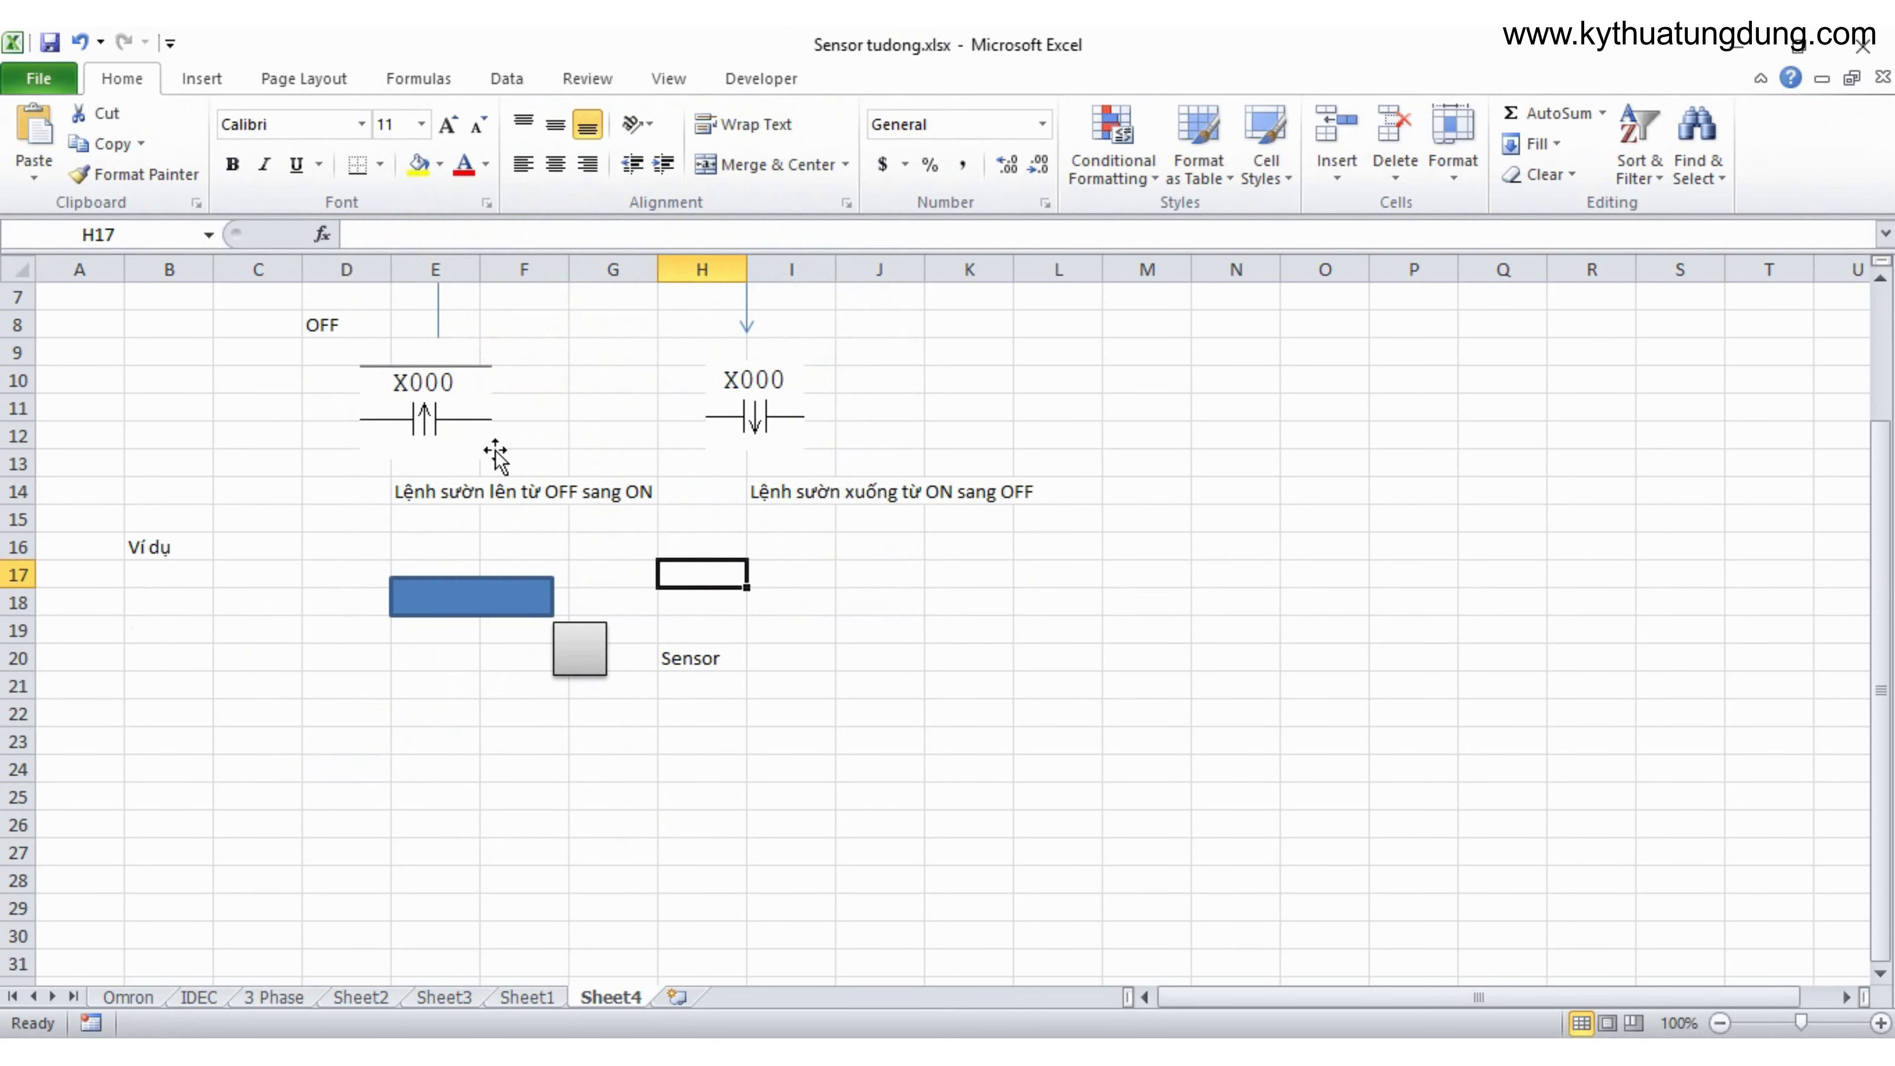
pyautogui.click(436, 411)
pyautogui.moveTo(436, 410); pyautogui.dragTo(531, 748)
pyautogui.click(657, 769)
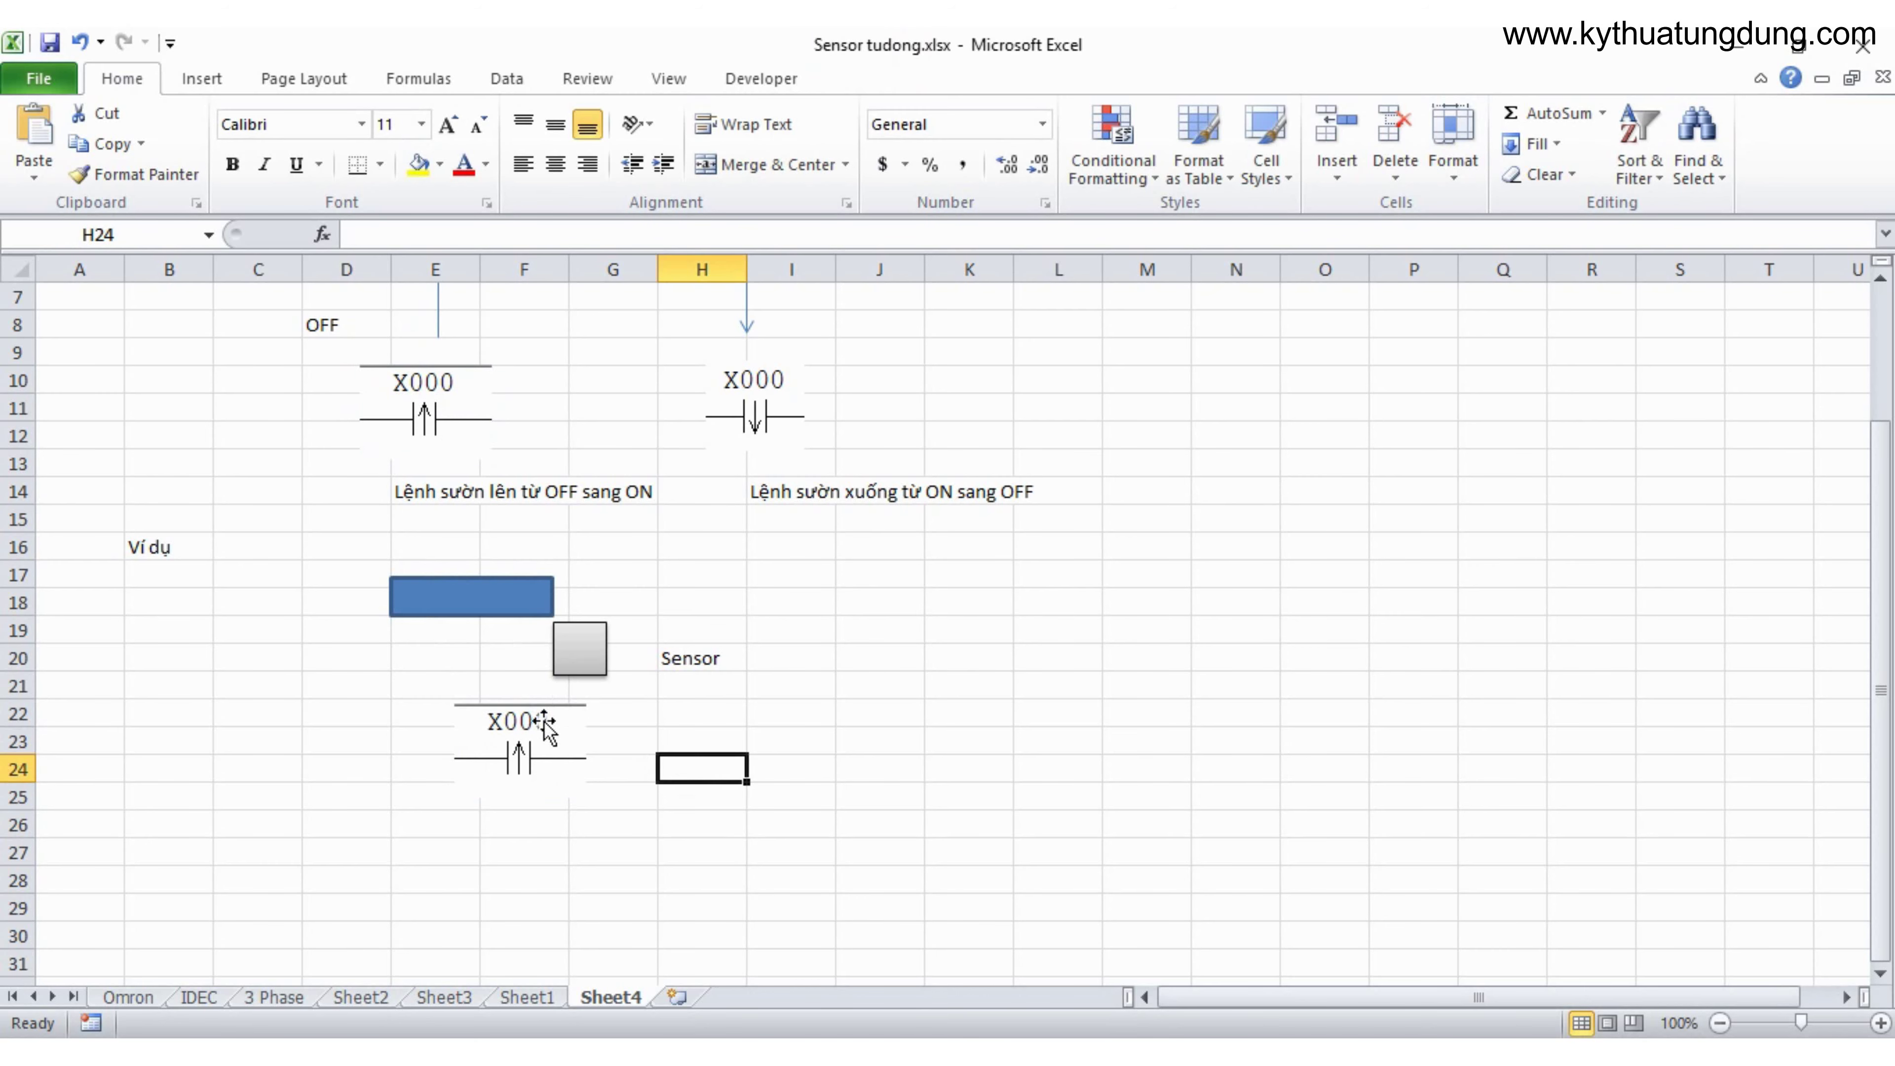
pyautogui.click(624, 746)
# Step: Enter "ON" in cell H23 beside the contact picture below the sensor square
pyautogui.click(704, 743)
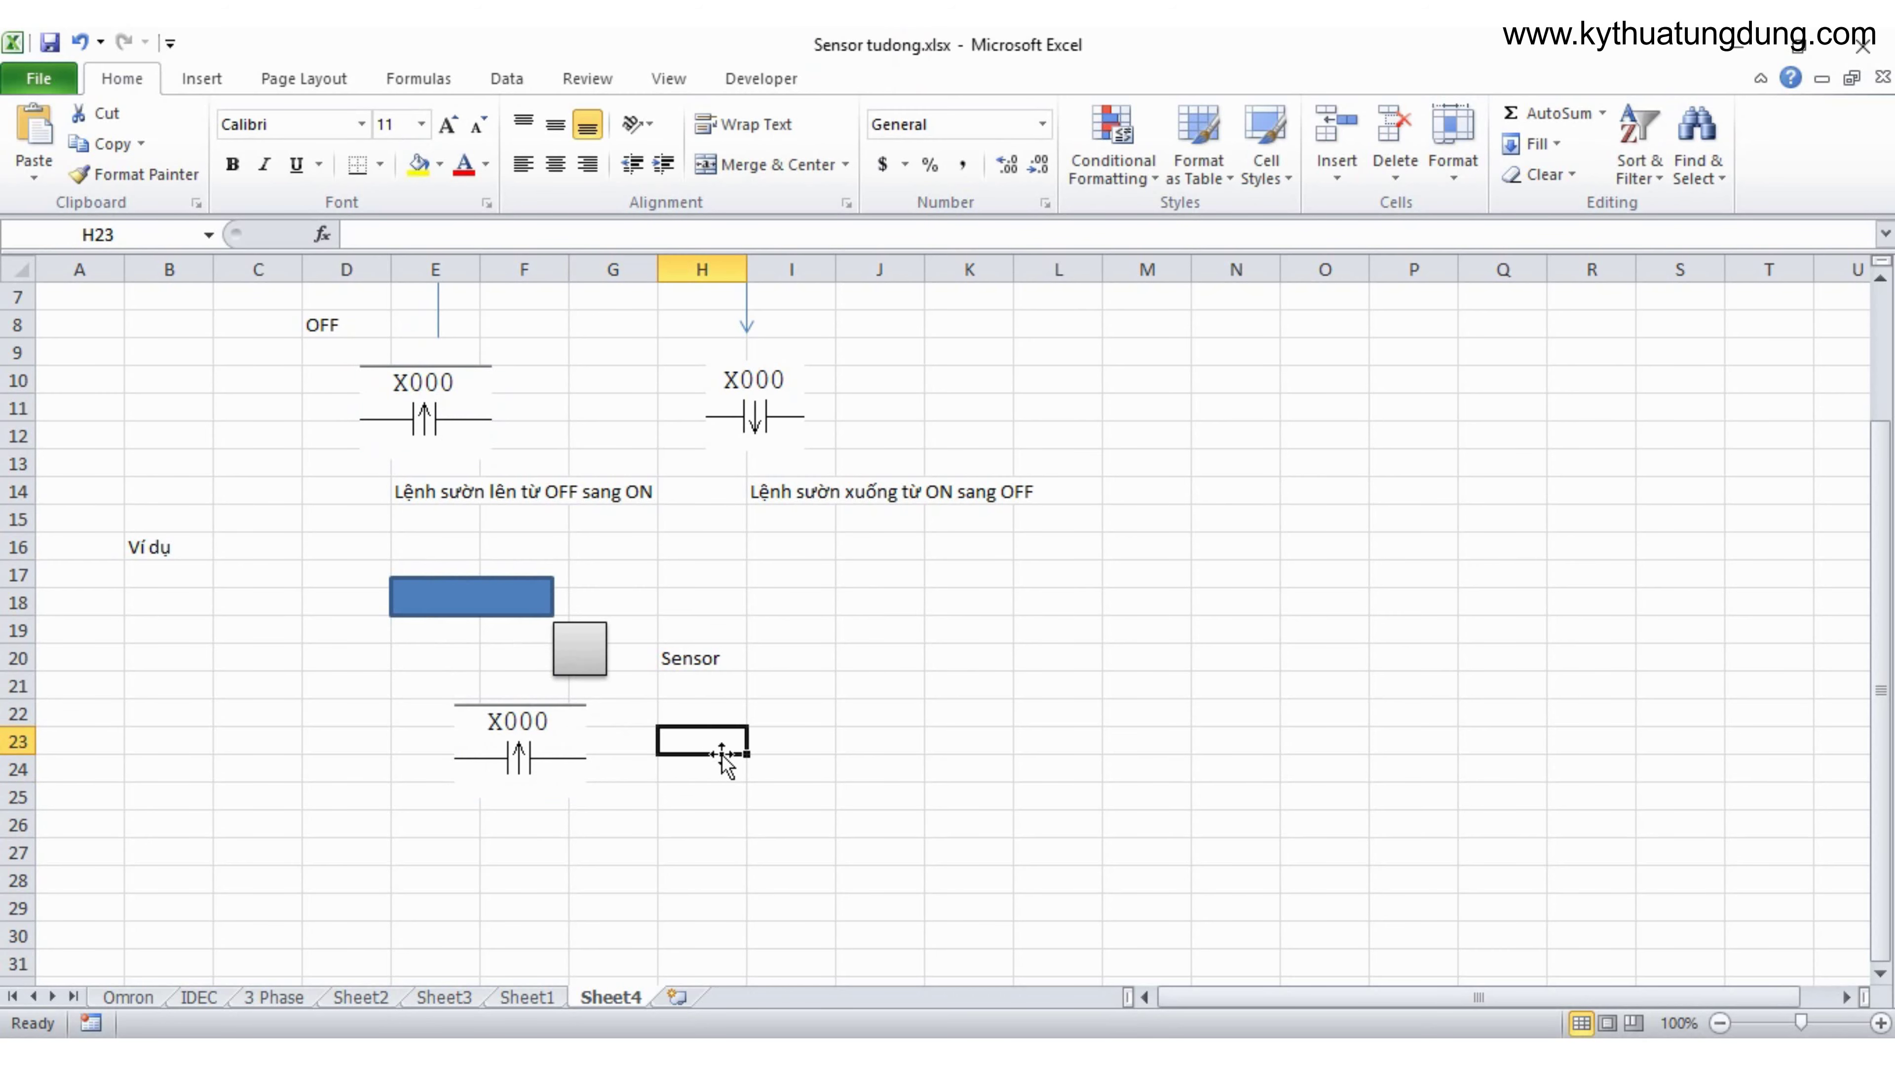
pyautogui.write('ON')
pyautogui.click(805, 681)
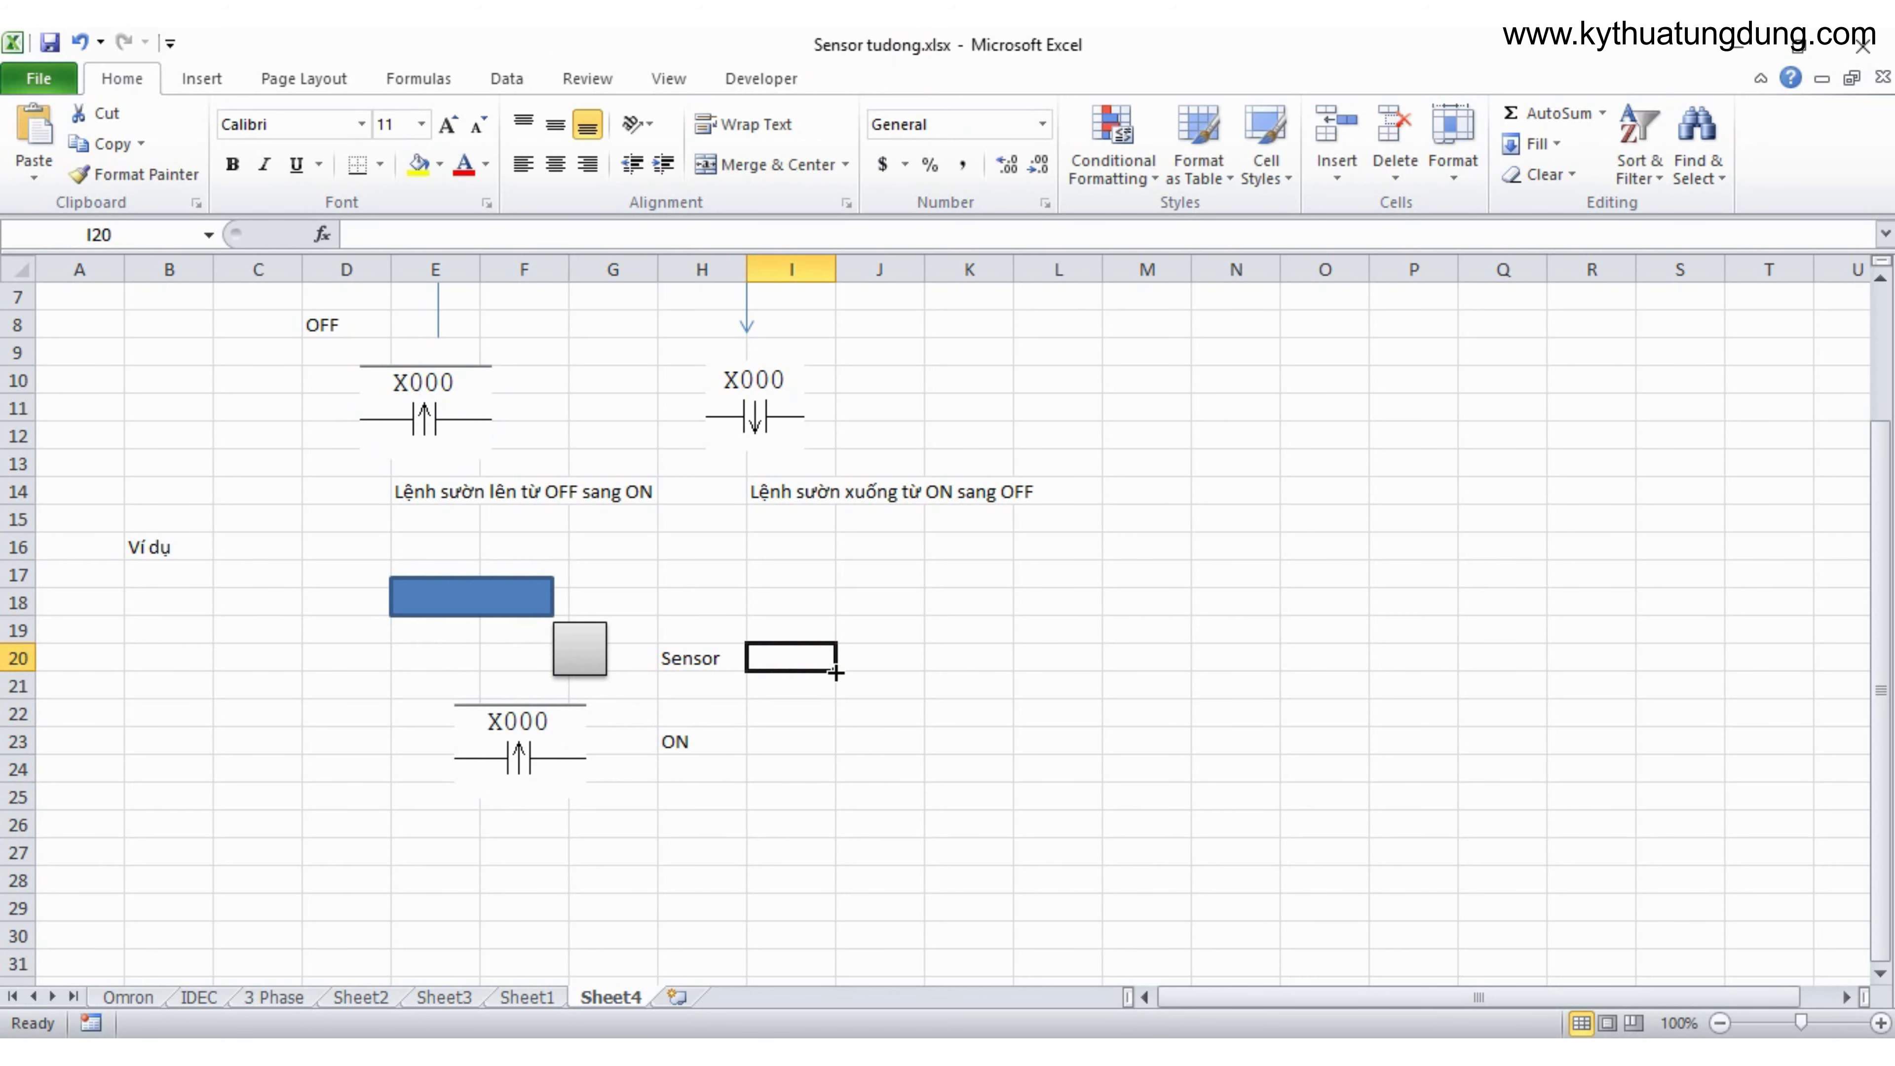
pyautogui.click(824, 747)
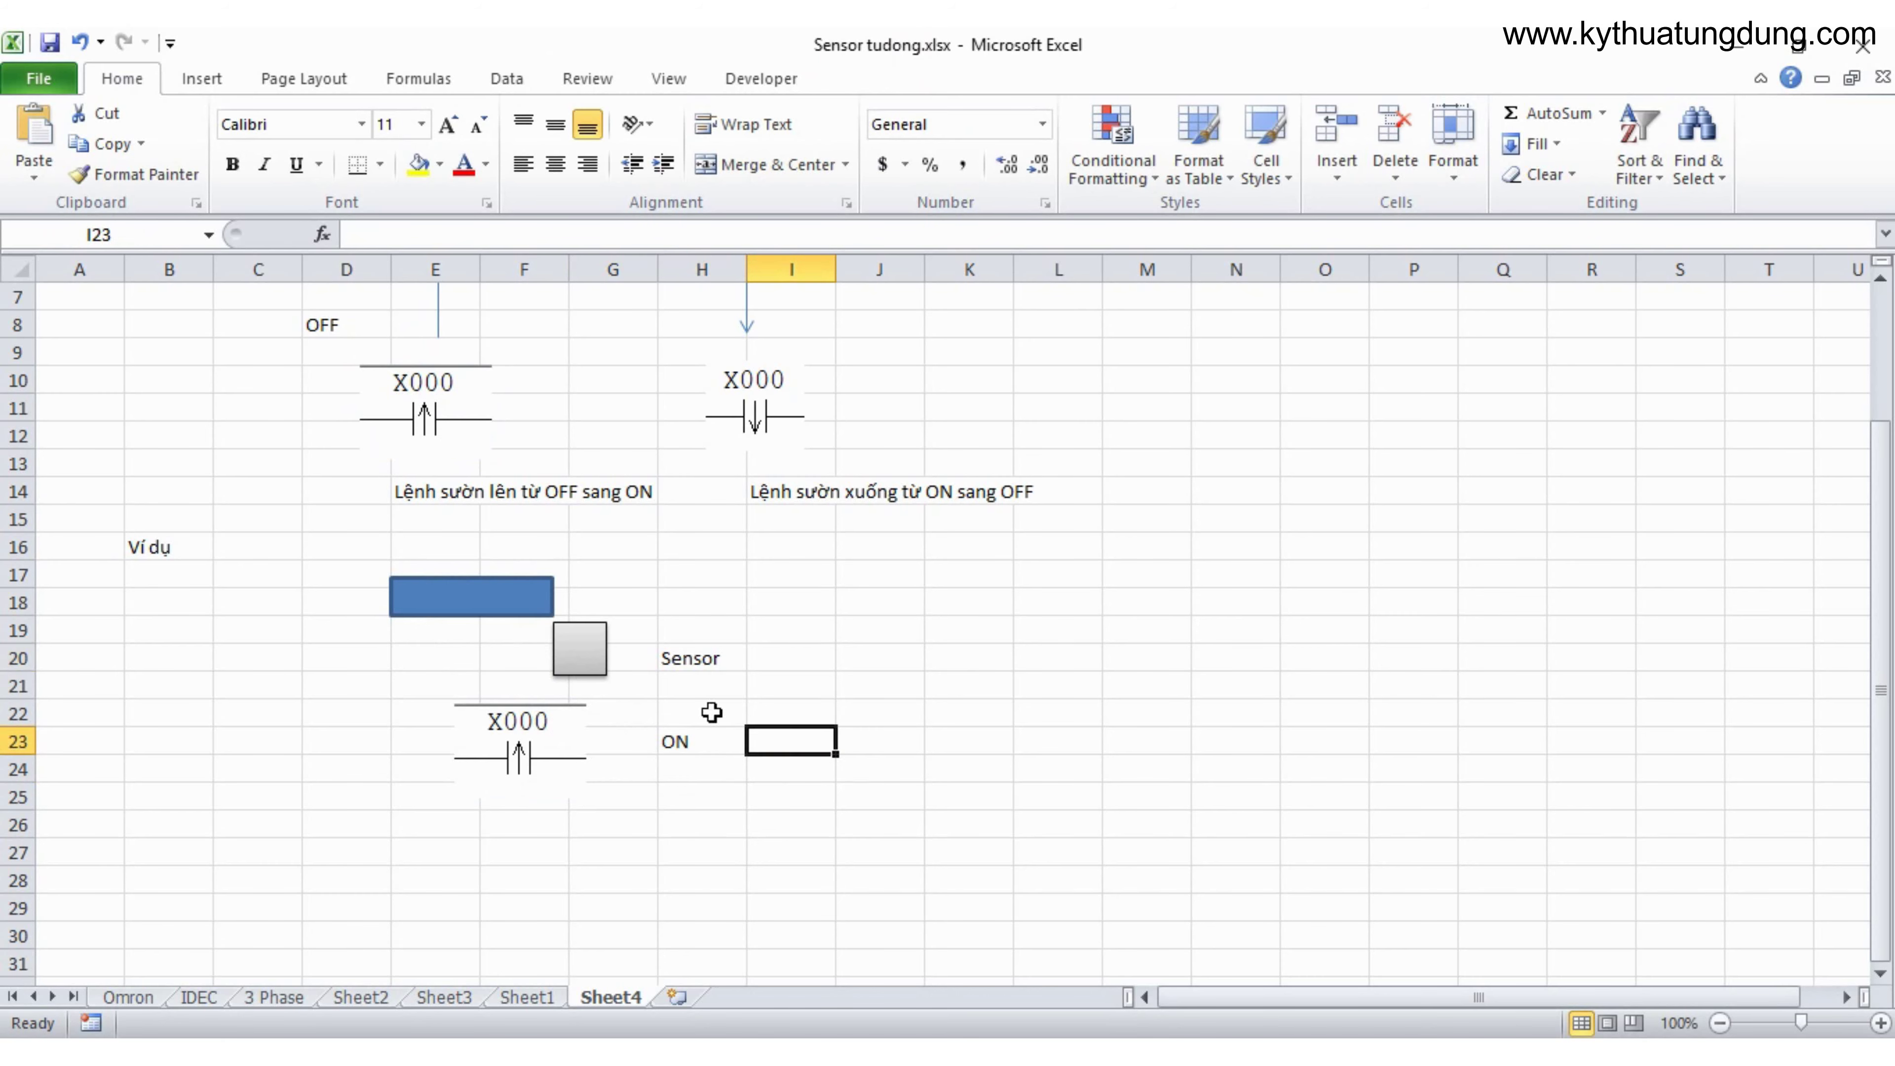
pyautogui.click(561, 655)
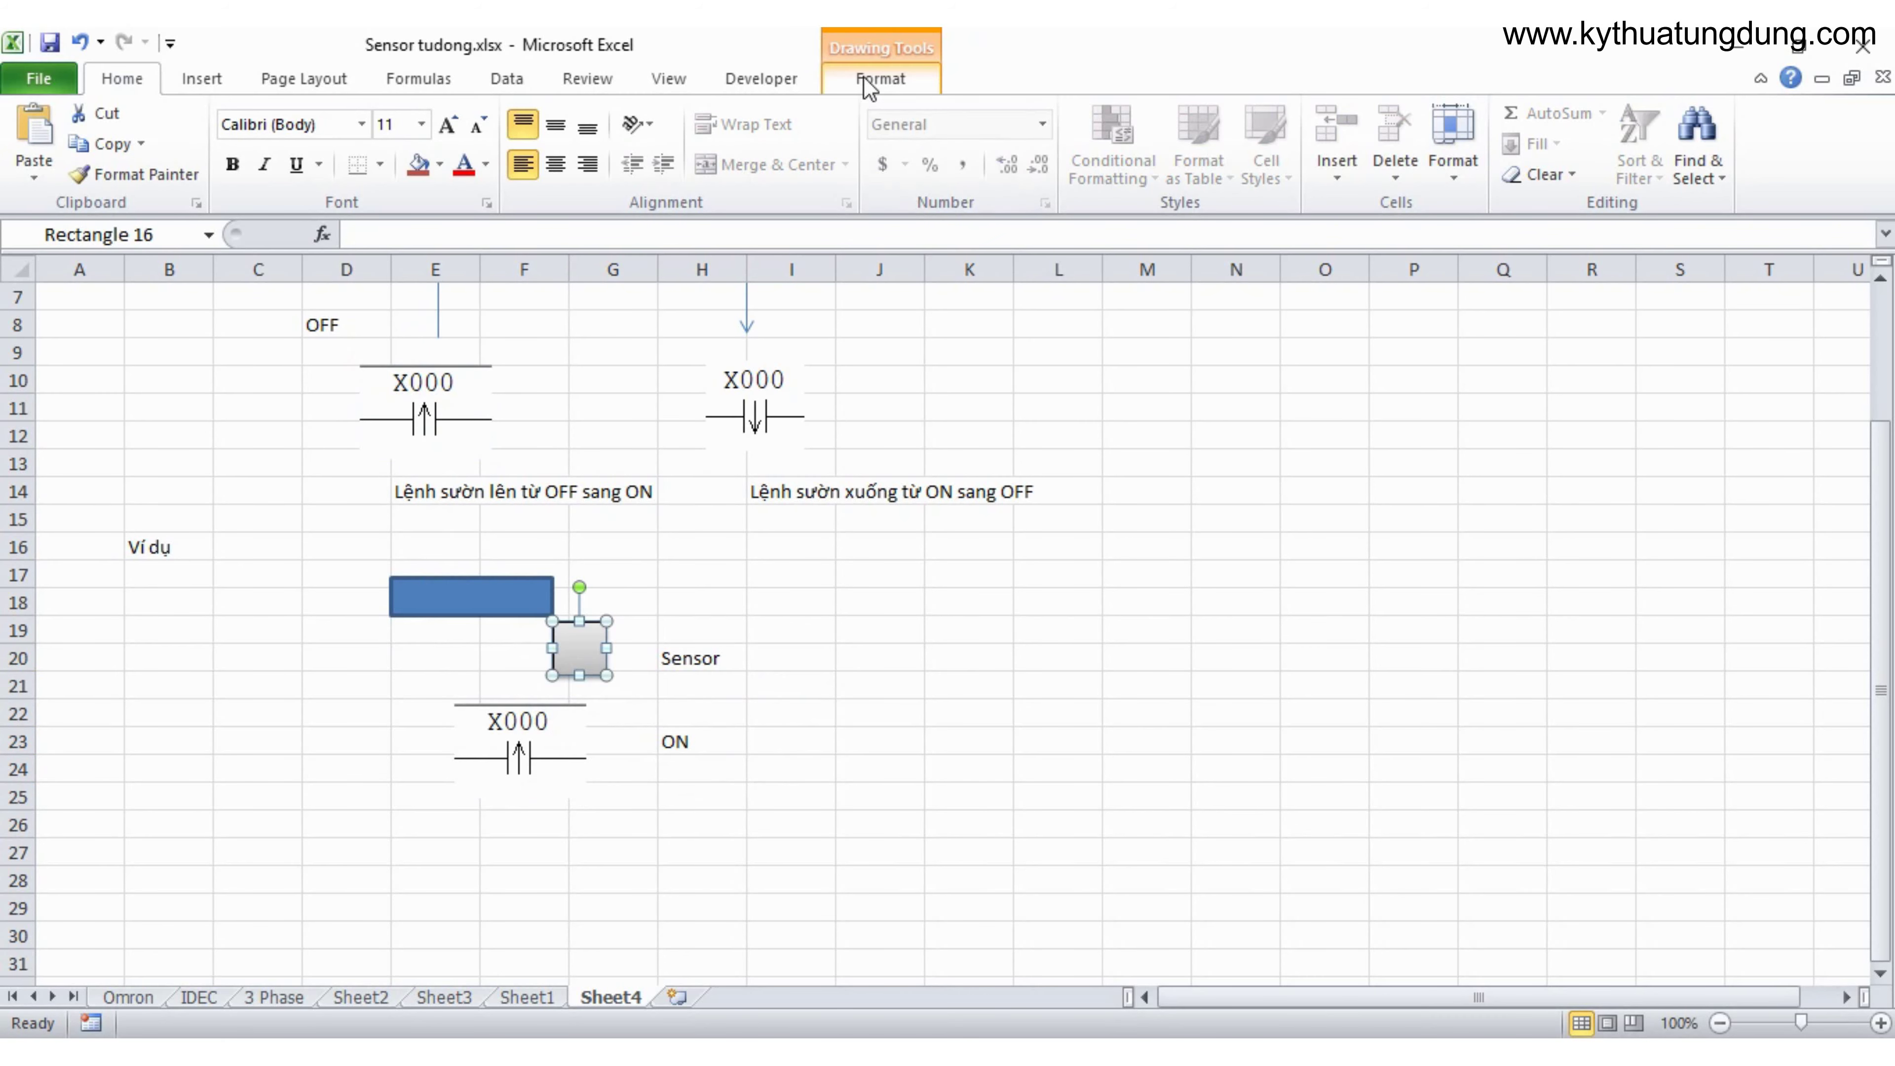
pyautogui.click(783, 738)
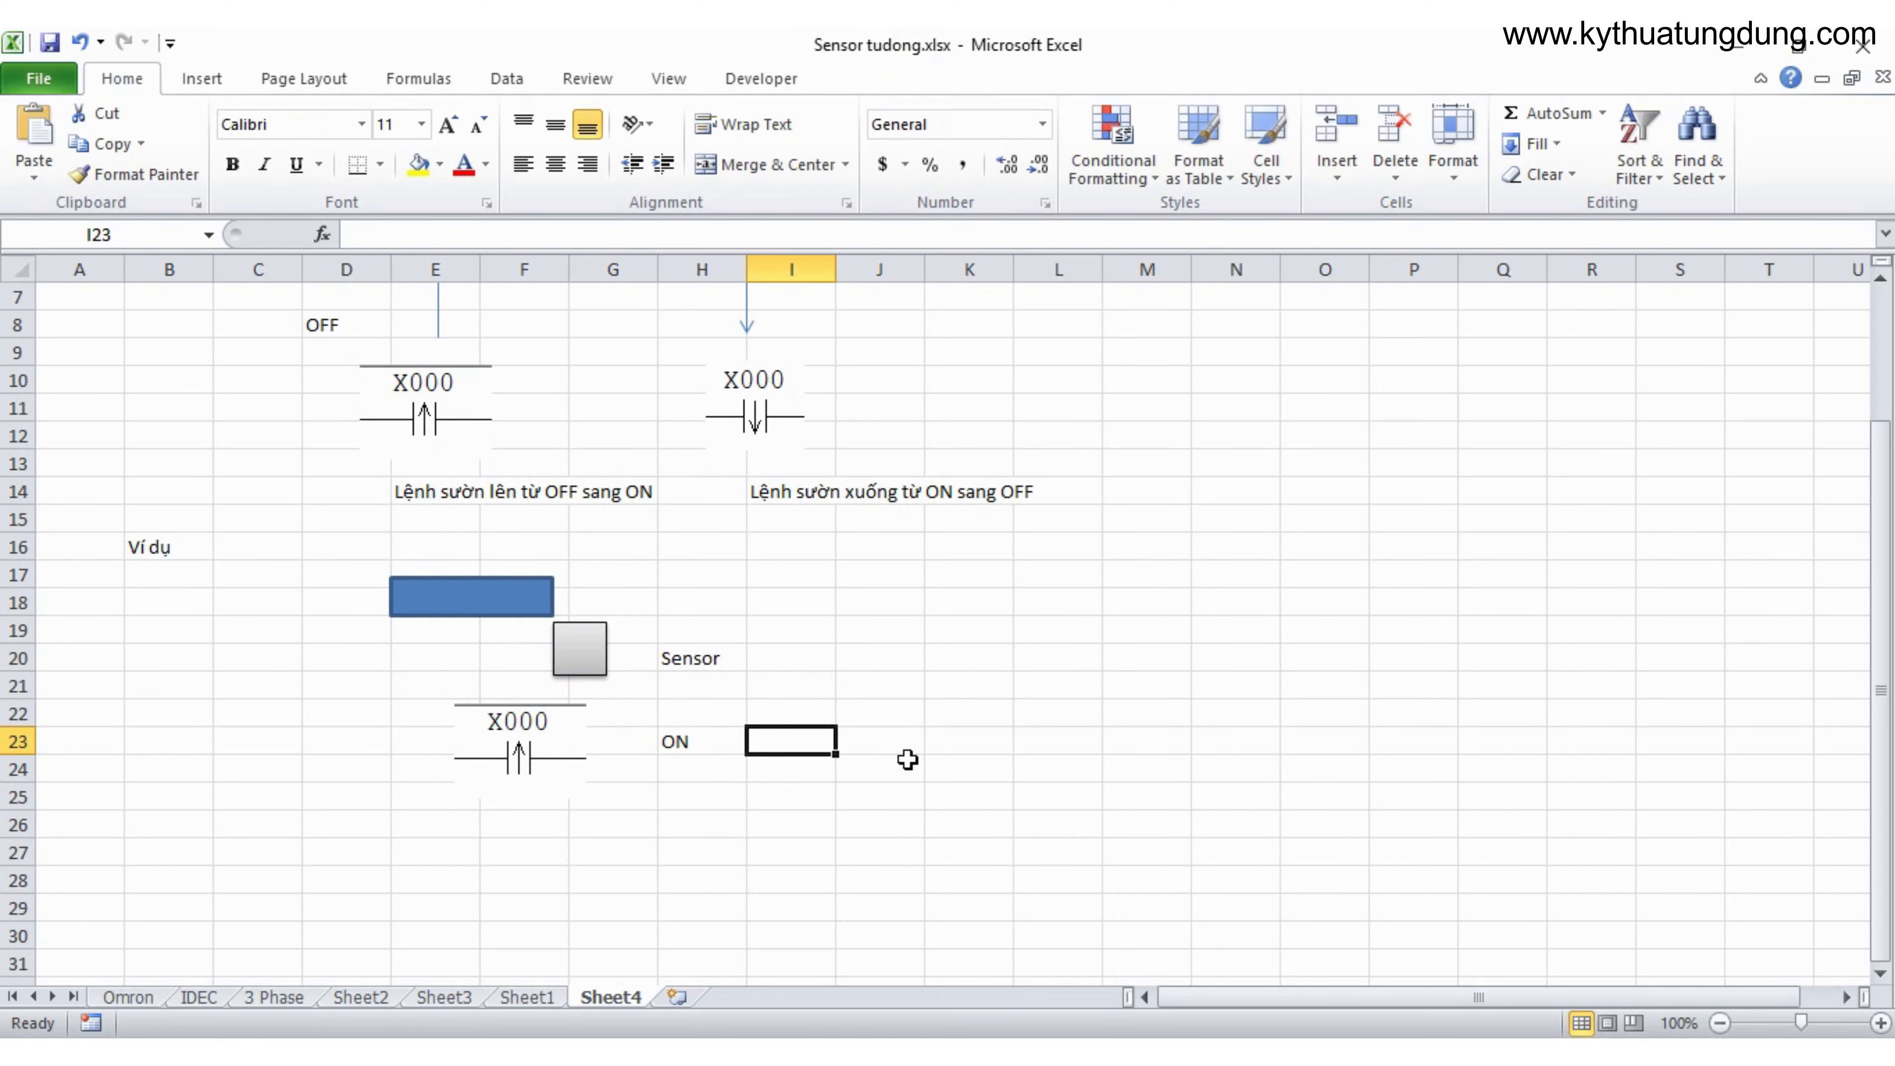
# Step: Label the blue rectangle "Table" and enter "Table đi vào" in cell I23
pyautogui.click(446, 595)
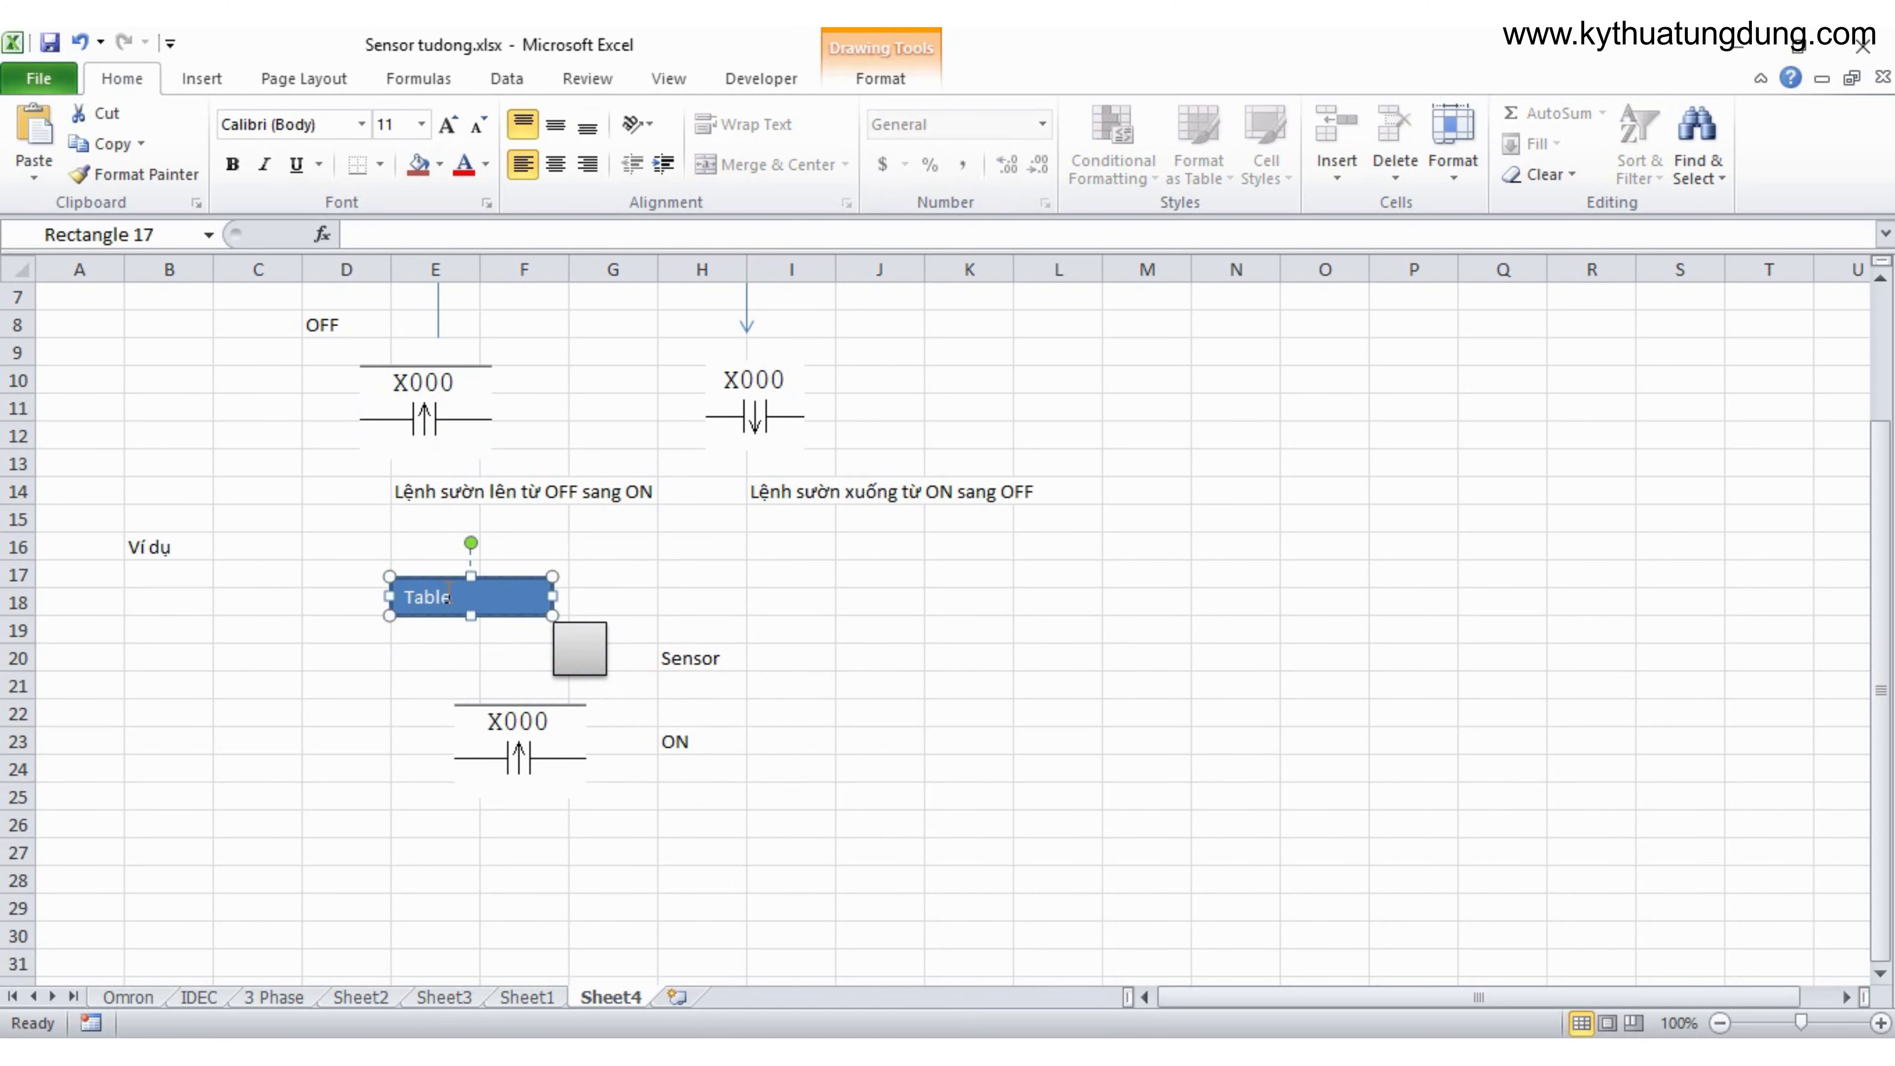
pyautogui.click(809, 742)
pyautogui.write('Table')
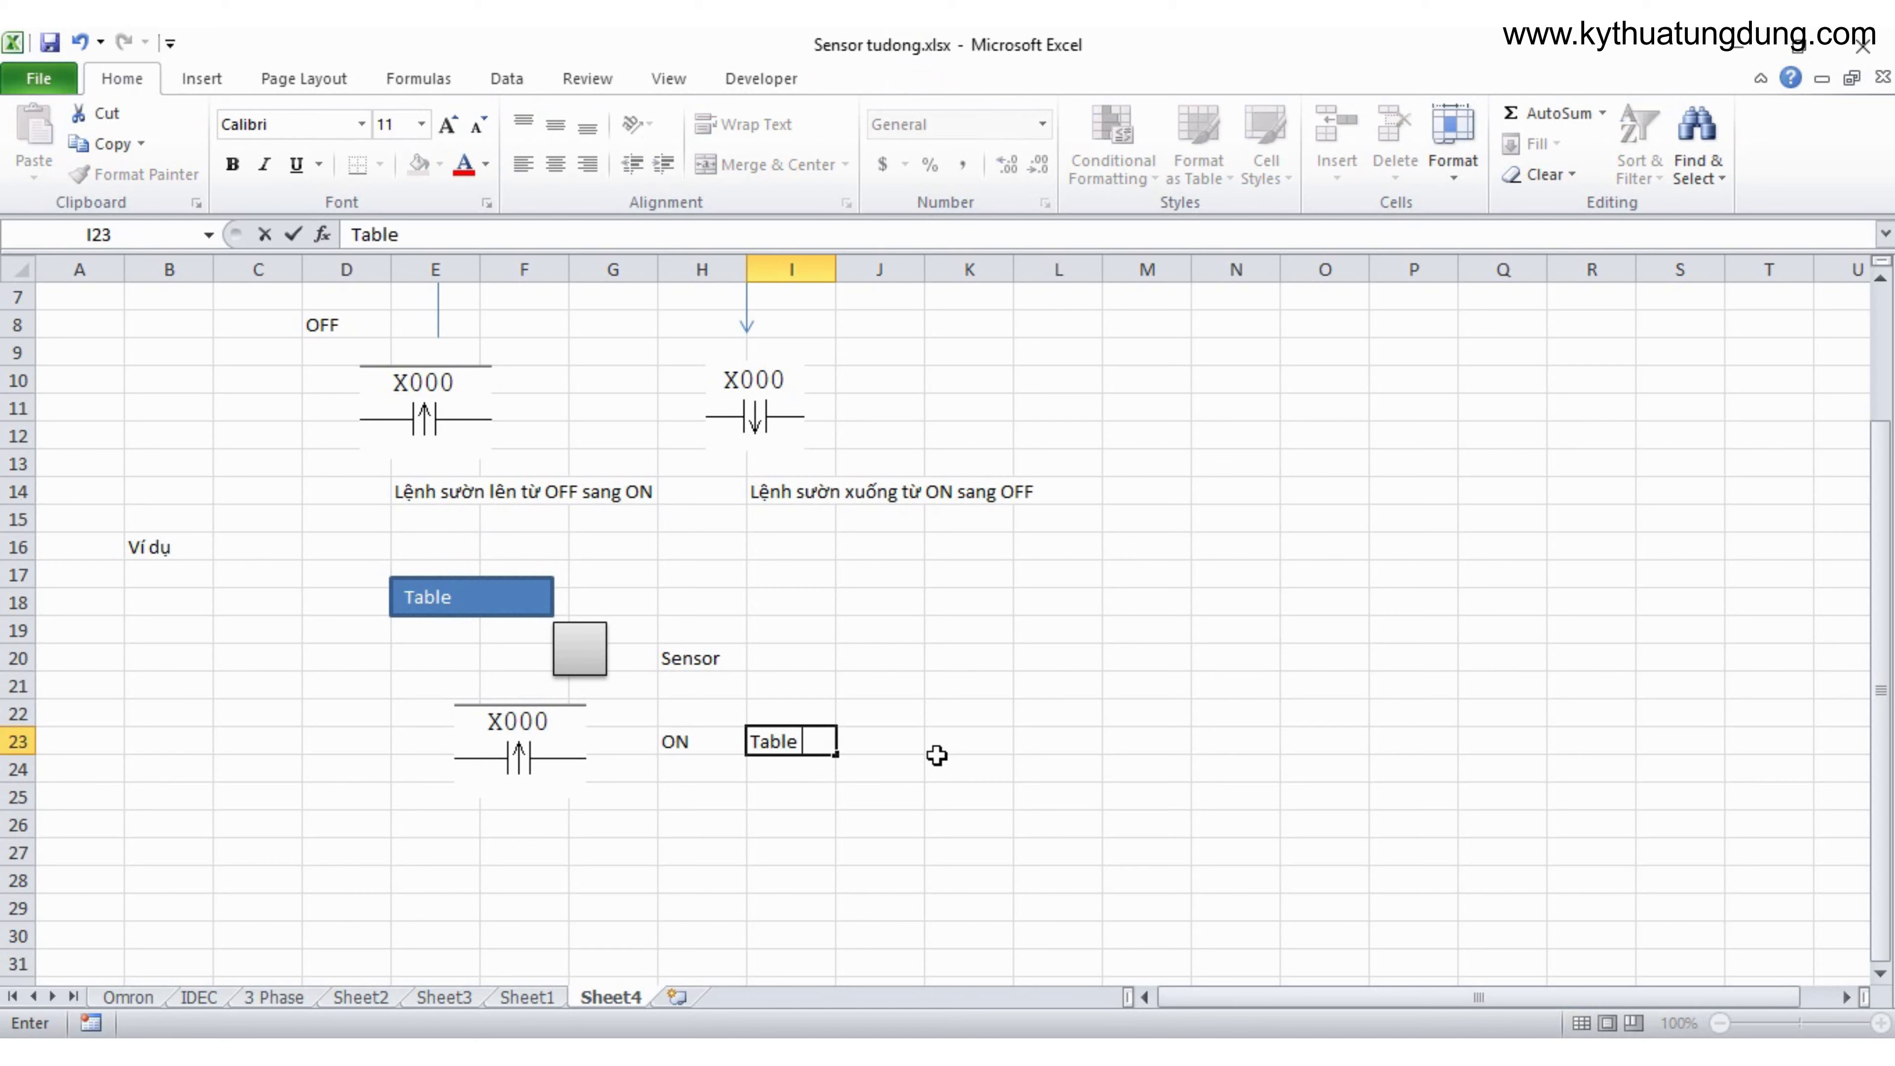
pyautogui.write('đi vào')
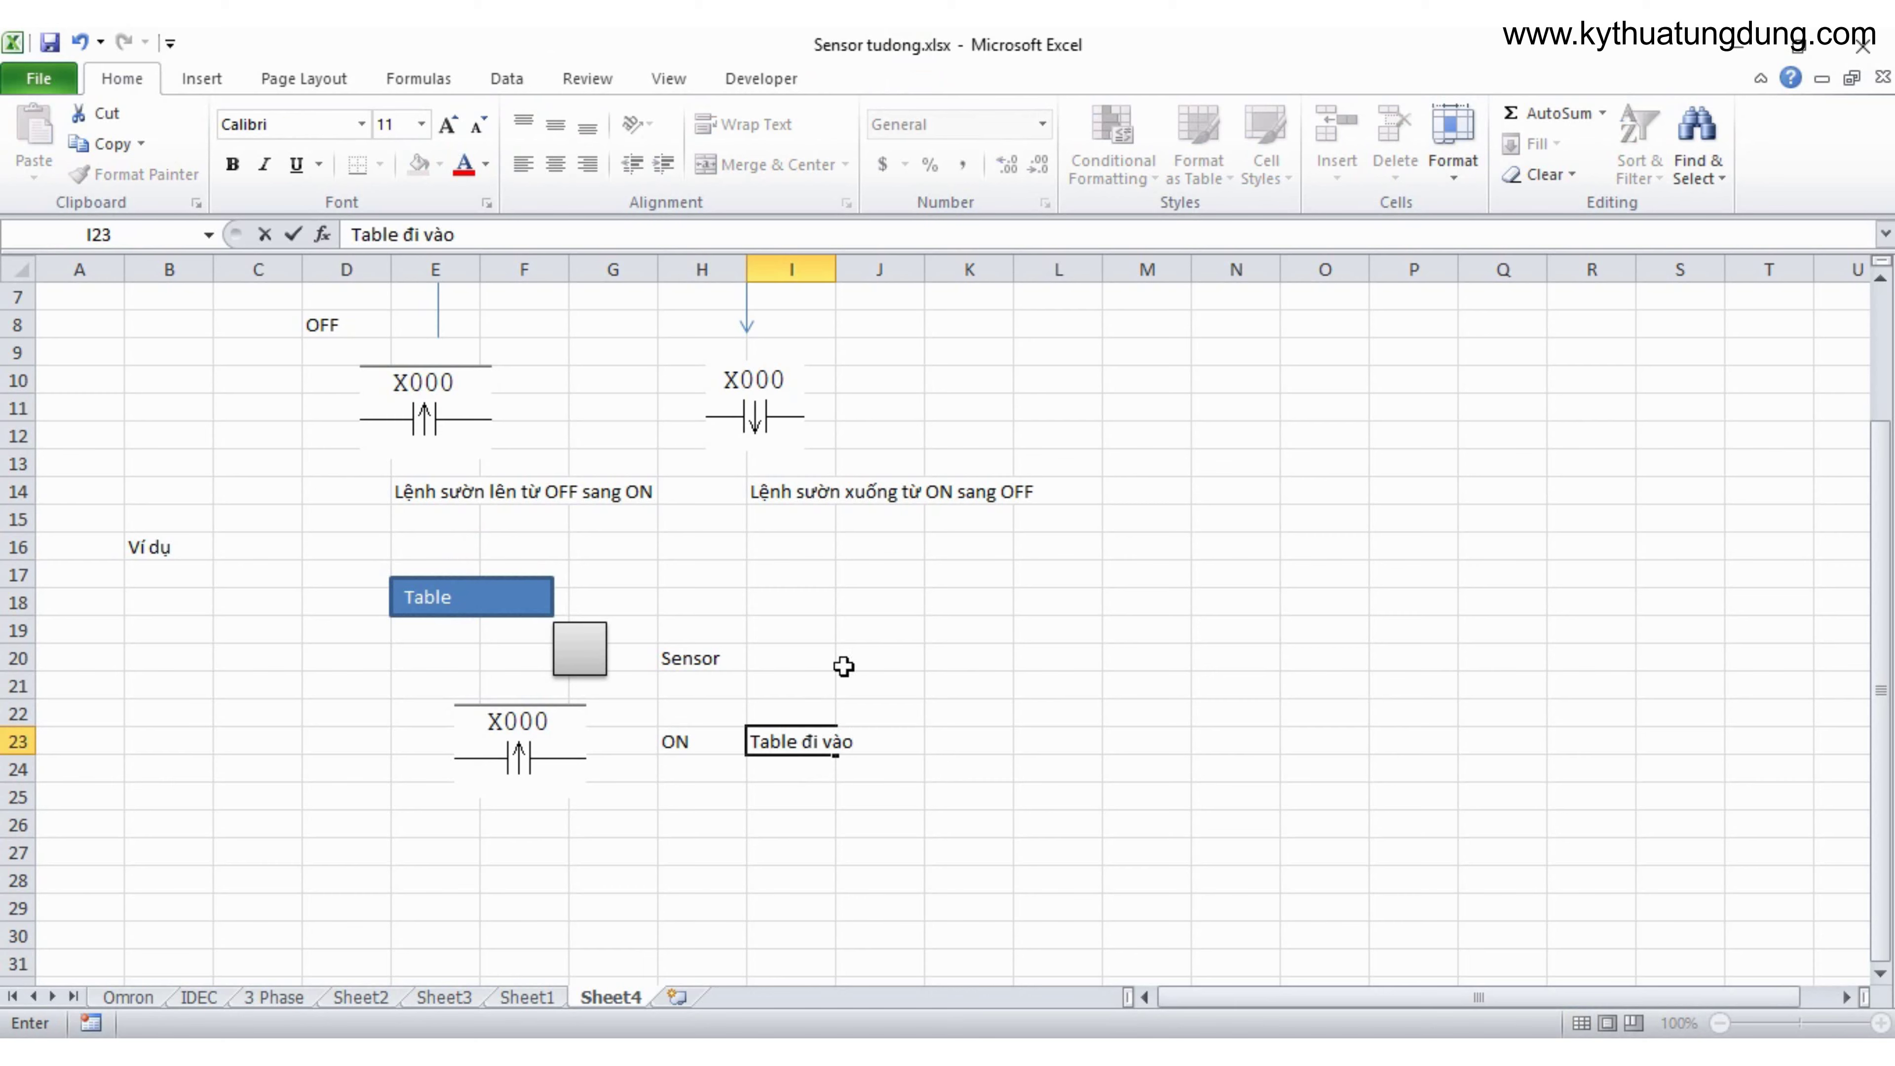
pyautogui.click(914, 627)
# Step: Move the Table rectangle right until it sits fully above the sensor square, with their right edges aligned
pyautogui.click(524, 601)
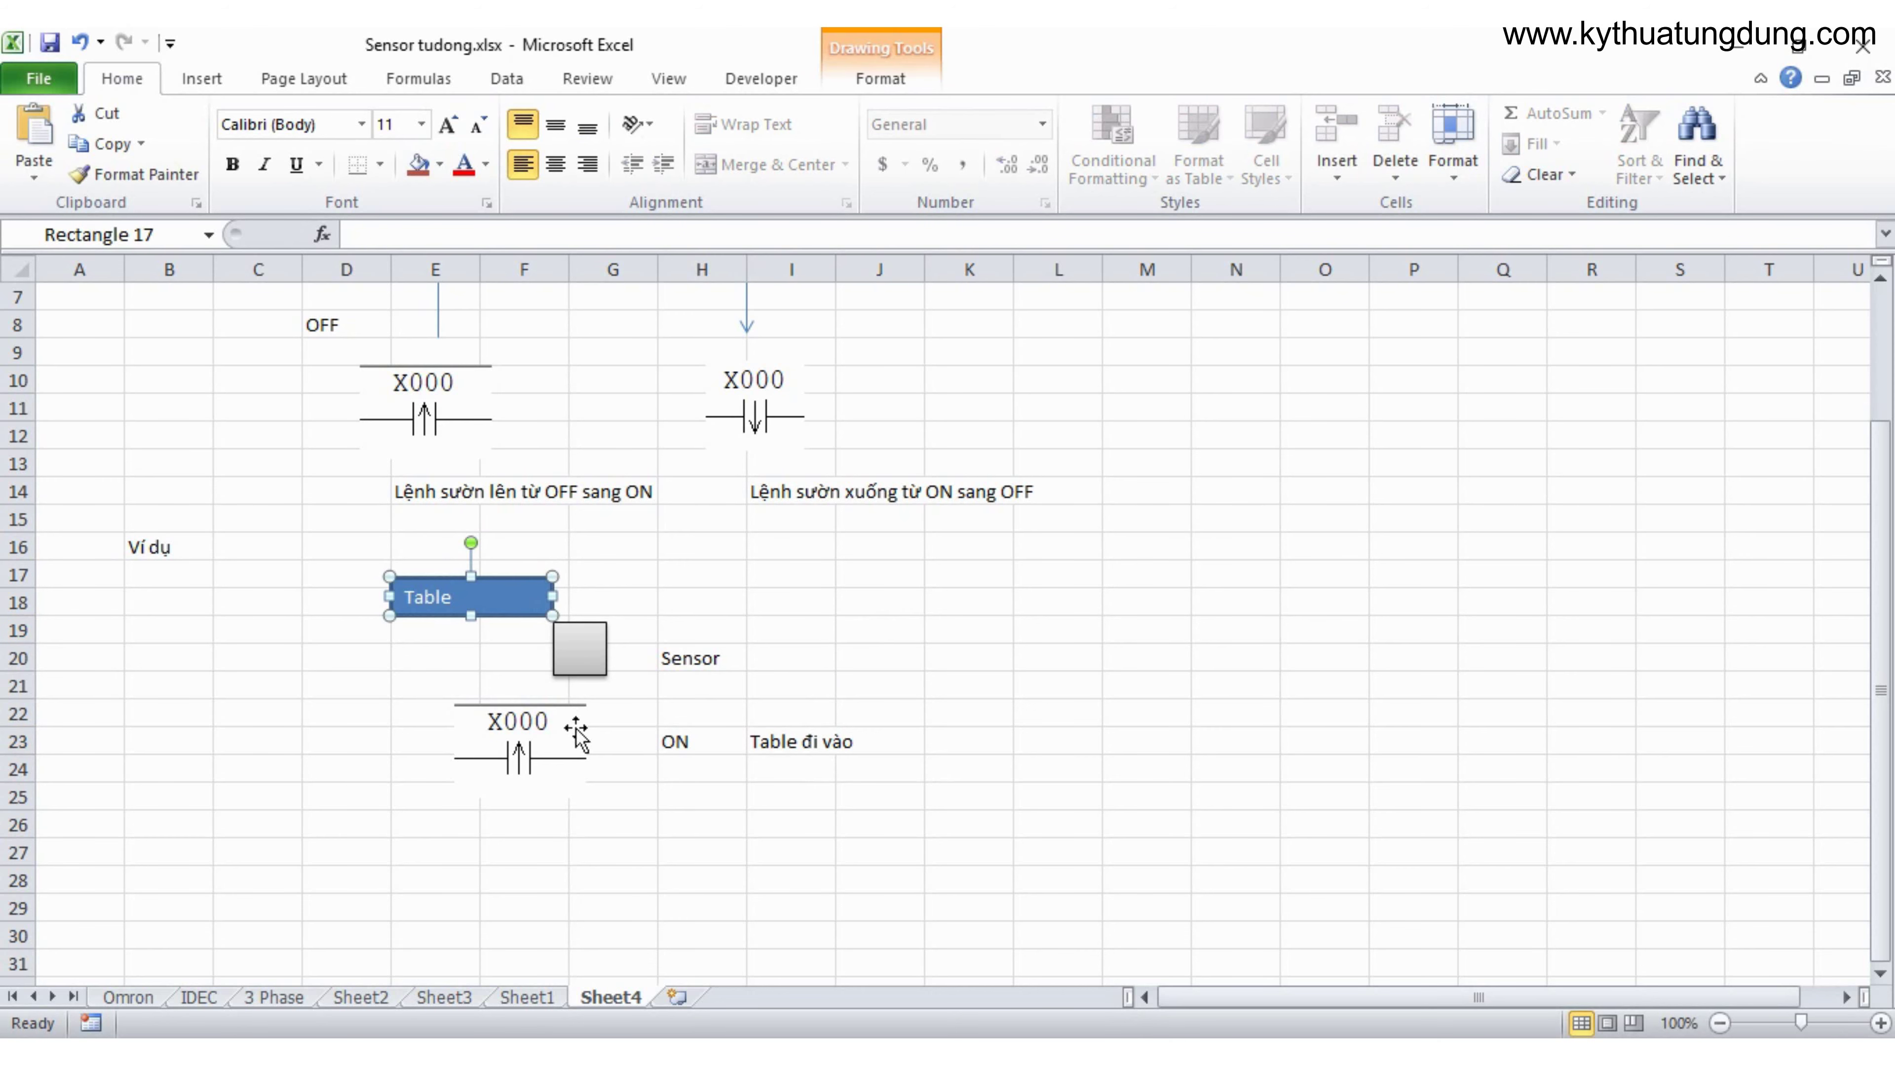
pyautogui.click(558, 793)
pyautogui.click(515, 601)
pyautogui.press('Right')
pyautogui.press('Right')
pyautogui.press('Right')
pyautogui.press('Right')
pyautogui.press('Right')
pyautogui.press('Right')
pyautogui.press('Right')
pyautogui.press('Right')
pyautogui.press('Right')
pyautogui.press('Right')
pyautogui.press('Right')
pyautogui.press('Right')
pyautogui.press('Right')
pyautogui.press('Right')
pyautogui.press('Right')
pyautogui.press('Right')
pyautogui.press('Right')
pyautogui.press('Right')
pyautogui.press('Right')
pyautogui.press('Right')
pyautogui.press('Right')
pyautogui.press('Right')
pyautogui.press('Right')
pyautogui.press('Right')
pyautogui.press('Right')
pyautogui.press('Right')
pyautogui.press('Right')
pyautogui.press('Right')
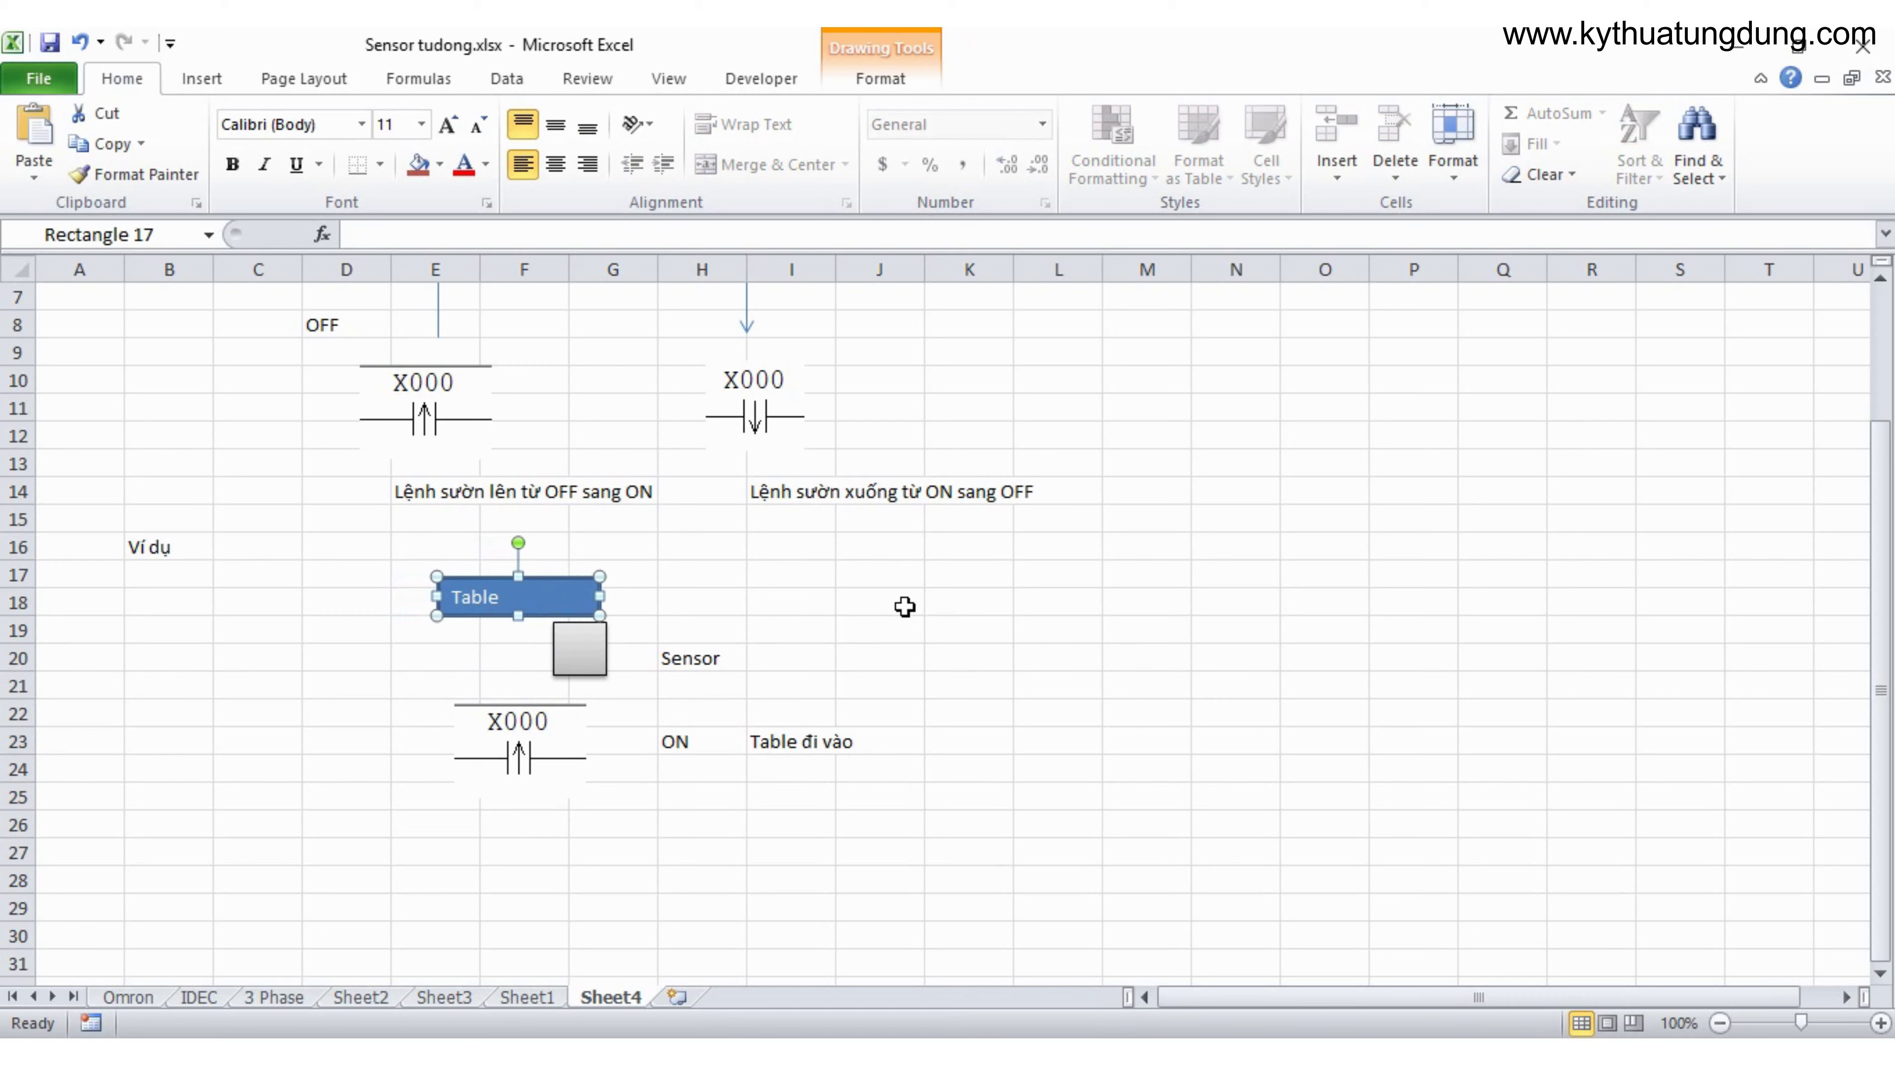
pyautogui.click(1024, 709)
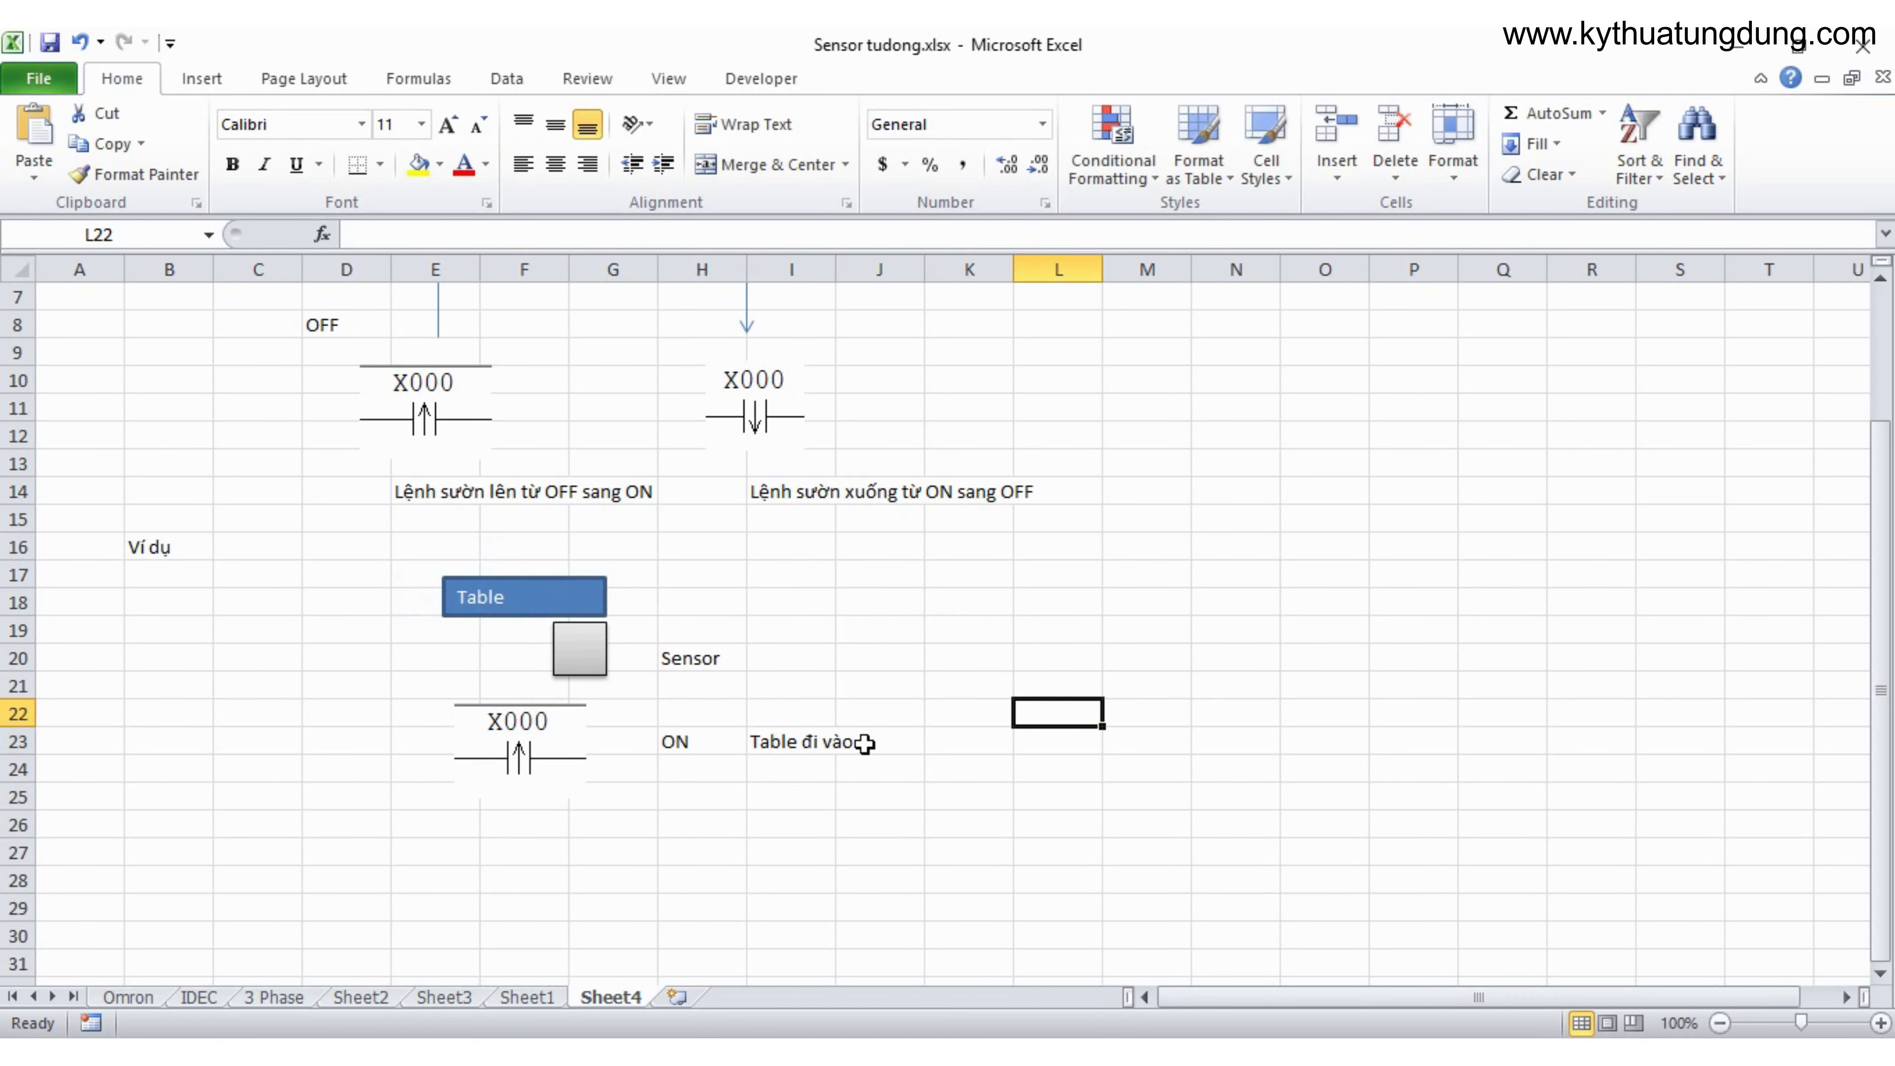
# Step: Move the Table rectangle back left until its right edge clears the sensor square
pyautogui.click(599, 600)
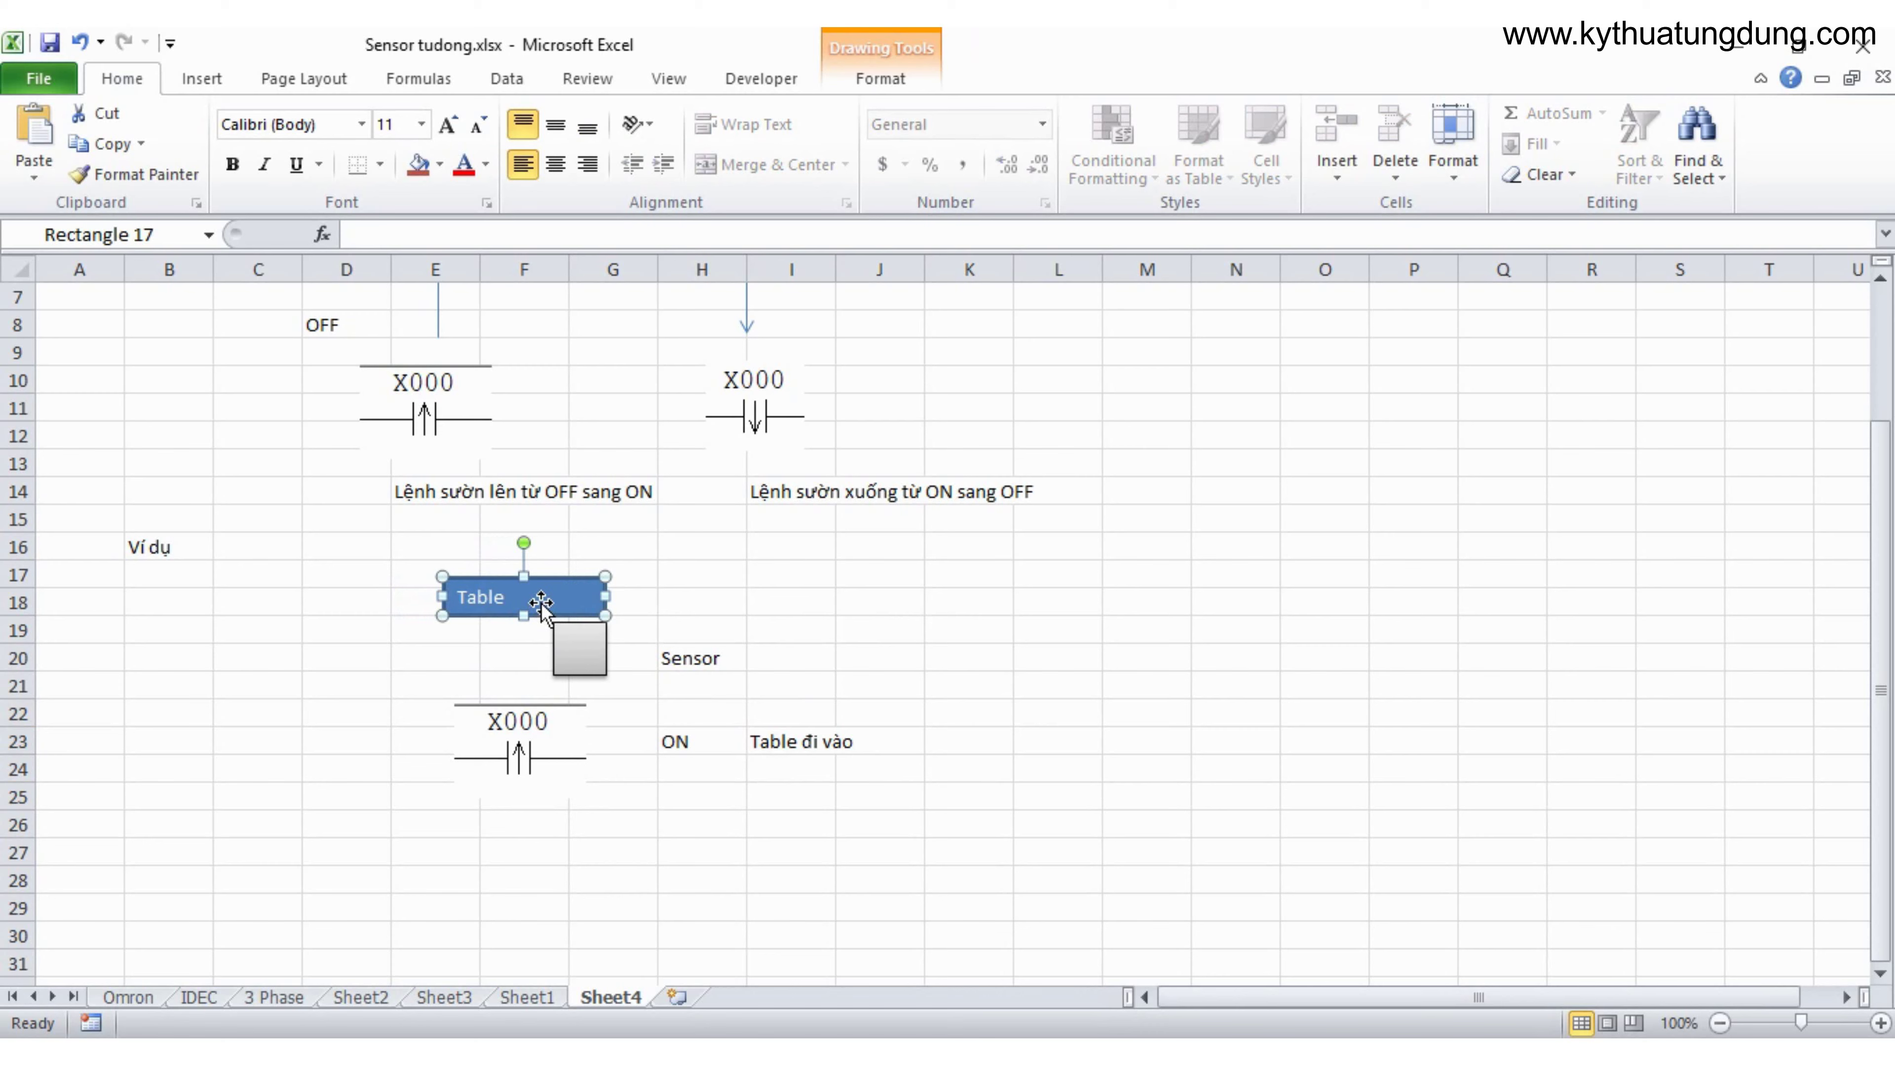
pyautogui.press('Left')
pyautogui.press('Left')
pyautogui.press('Left')
pyautogui.press('Left')
pyautogui.press('Left')
pyautogui.press('Left')
pyautogui.press('Left')
pyautogui.press('Left')
pyautogui.press('Left')
pyautogui.press('Left')
pyautogui.press('Left')
pyautogui.press('Left')
pyautogui.press('Left')
pyautogui.press('Left')
pyautogui.press('Left')
pyautogui.press('Left')
pyautogui.press('Left')
pyautogui.press('Left')
pyautogui.press('Left')
pyautogui.press('Left')
pyautogui.press('Left')
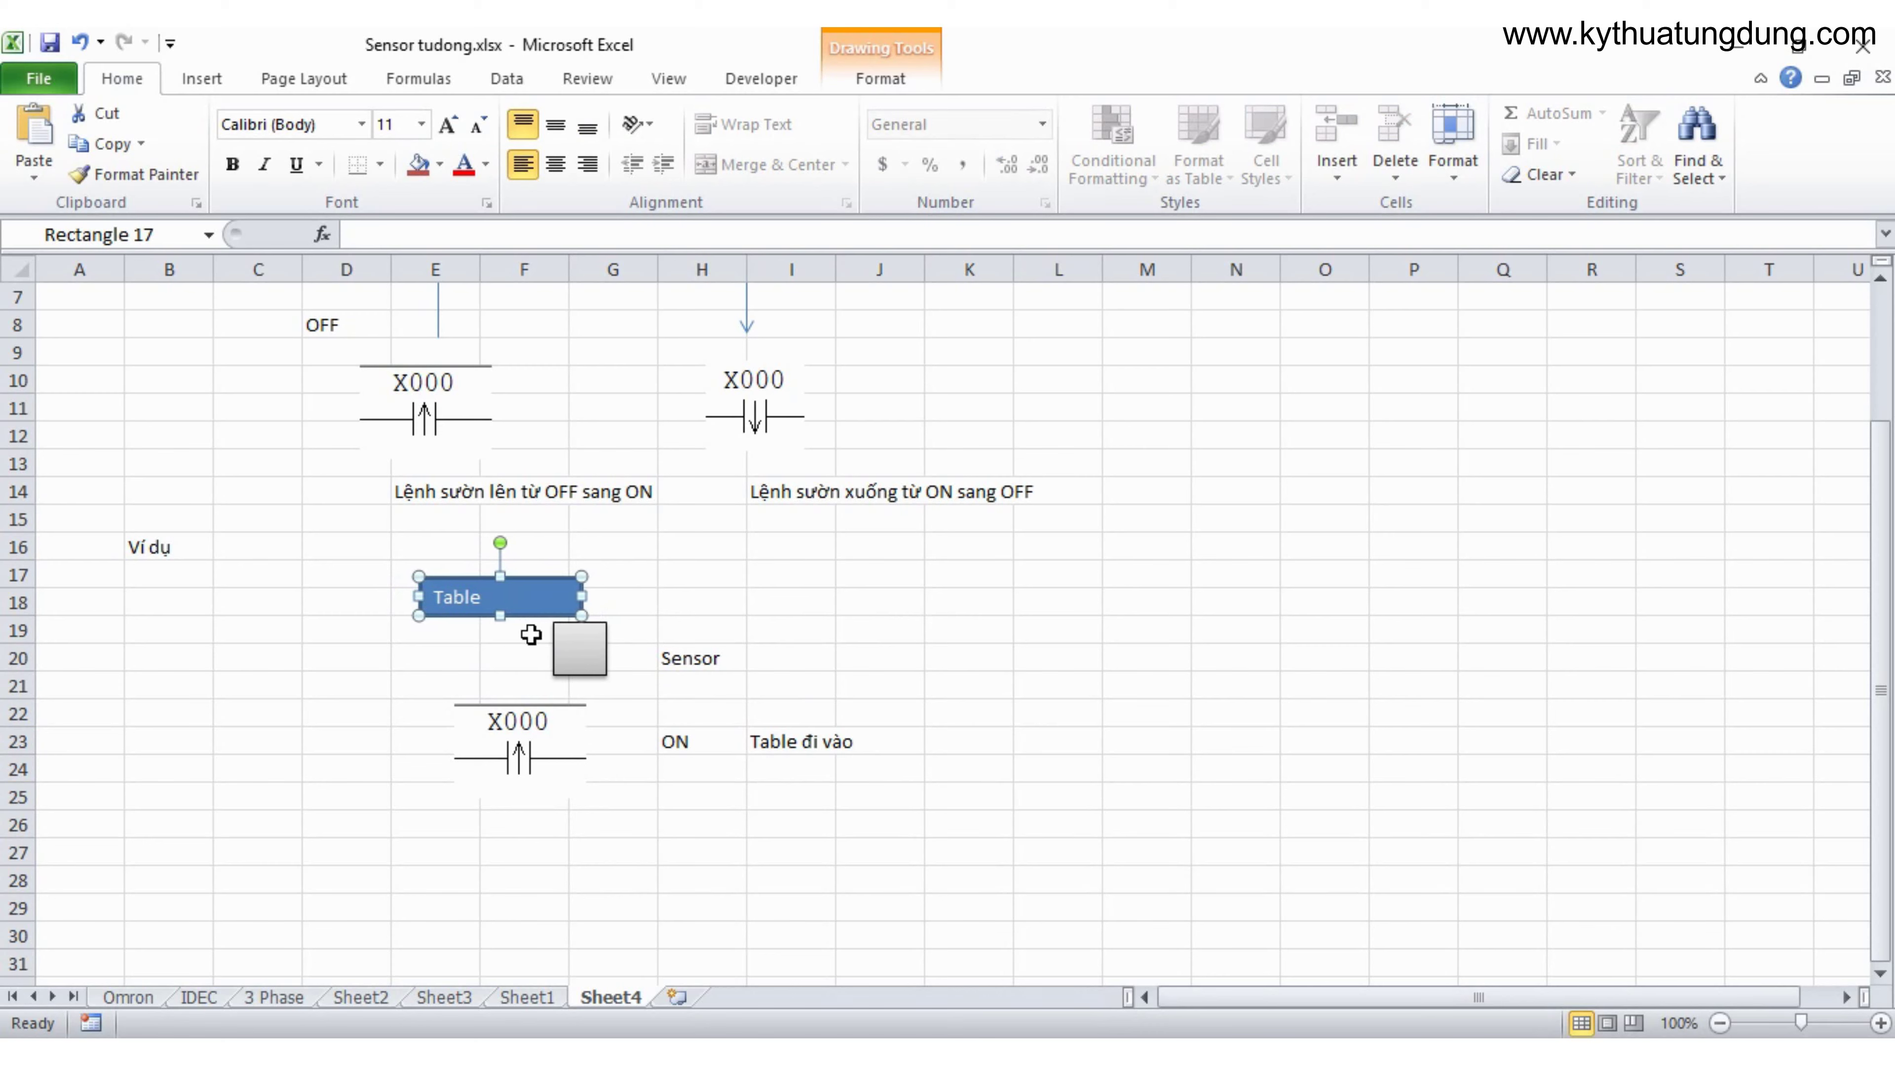
pyautogui.click(651, 791)
# Step: Replace the rising-edge contact below the sensor square with a copy of the falling-edge X000 contact
pyautogui.click(536, 738)
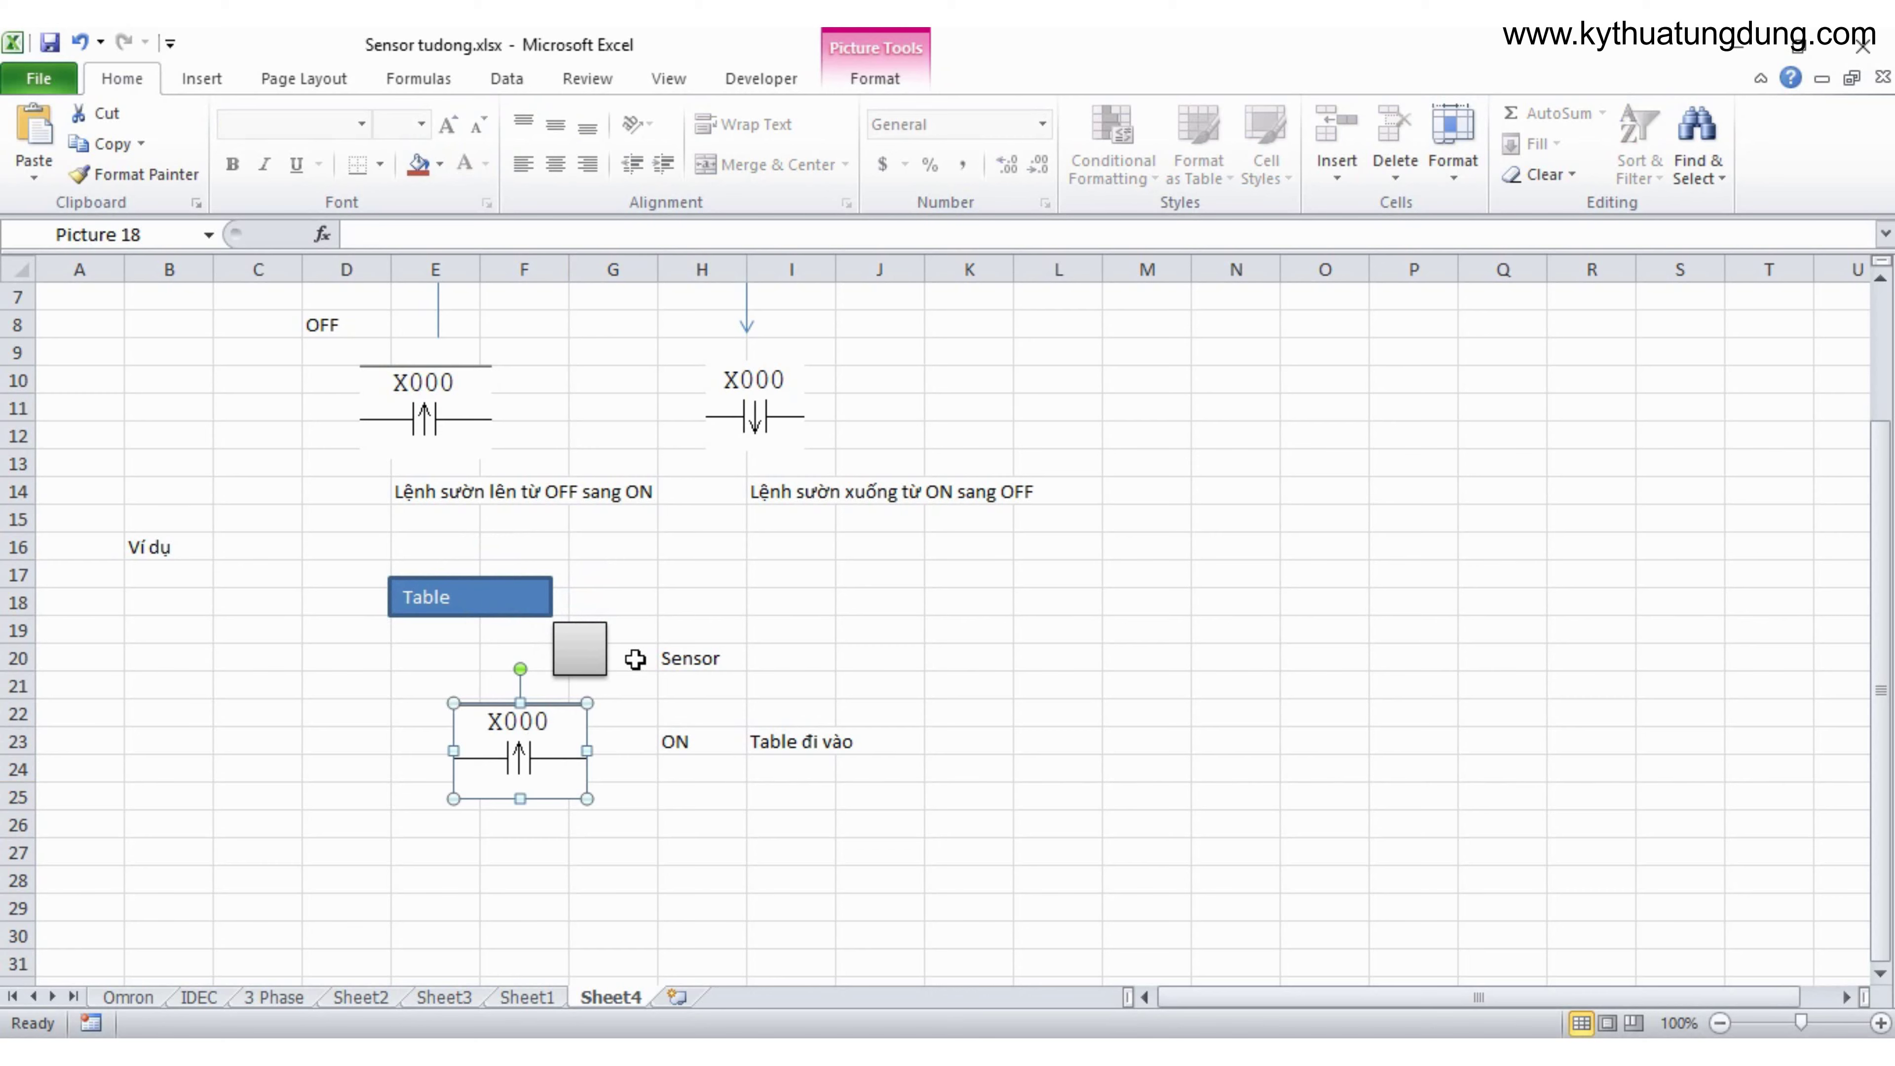
pyautogui.press('Delete')
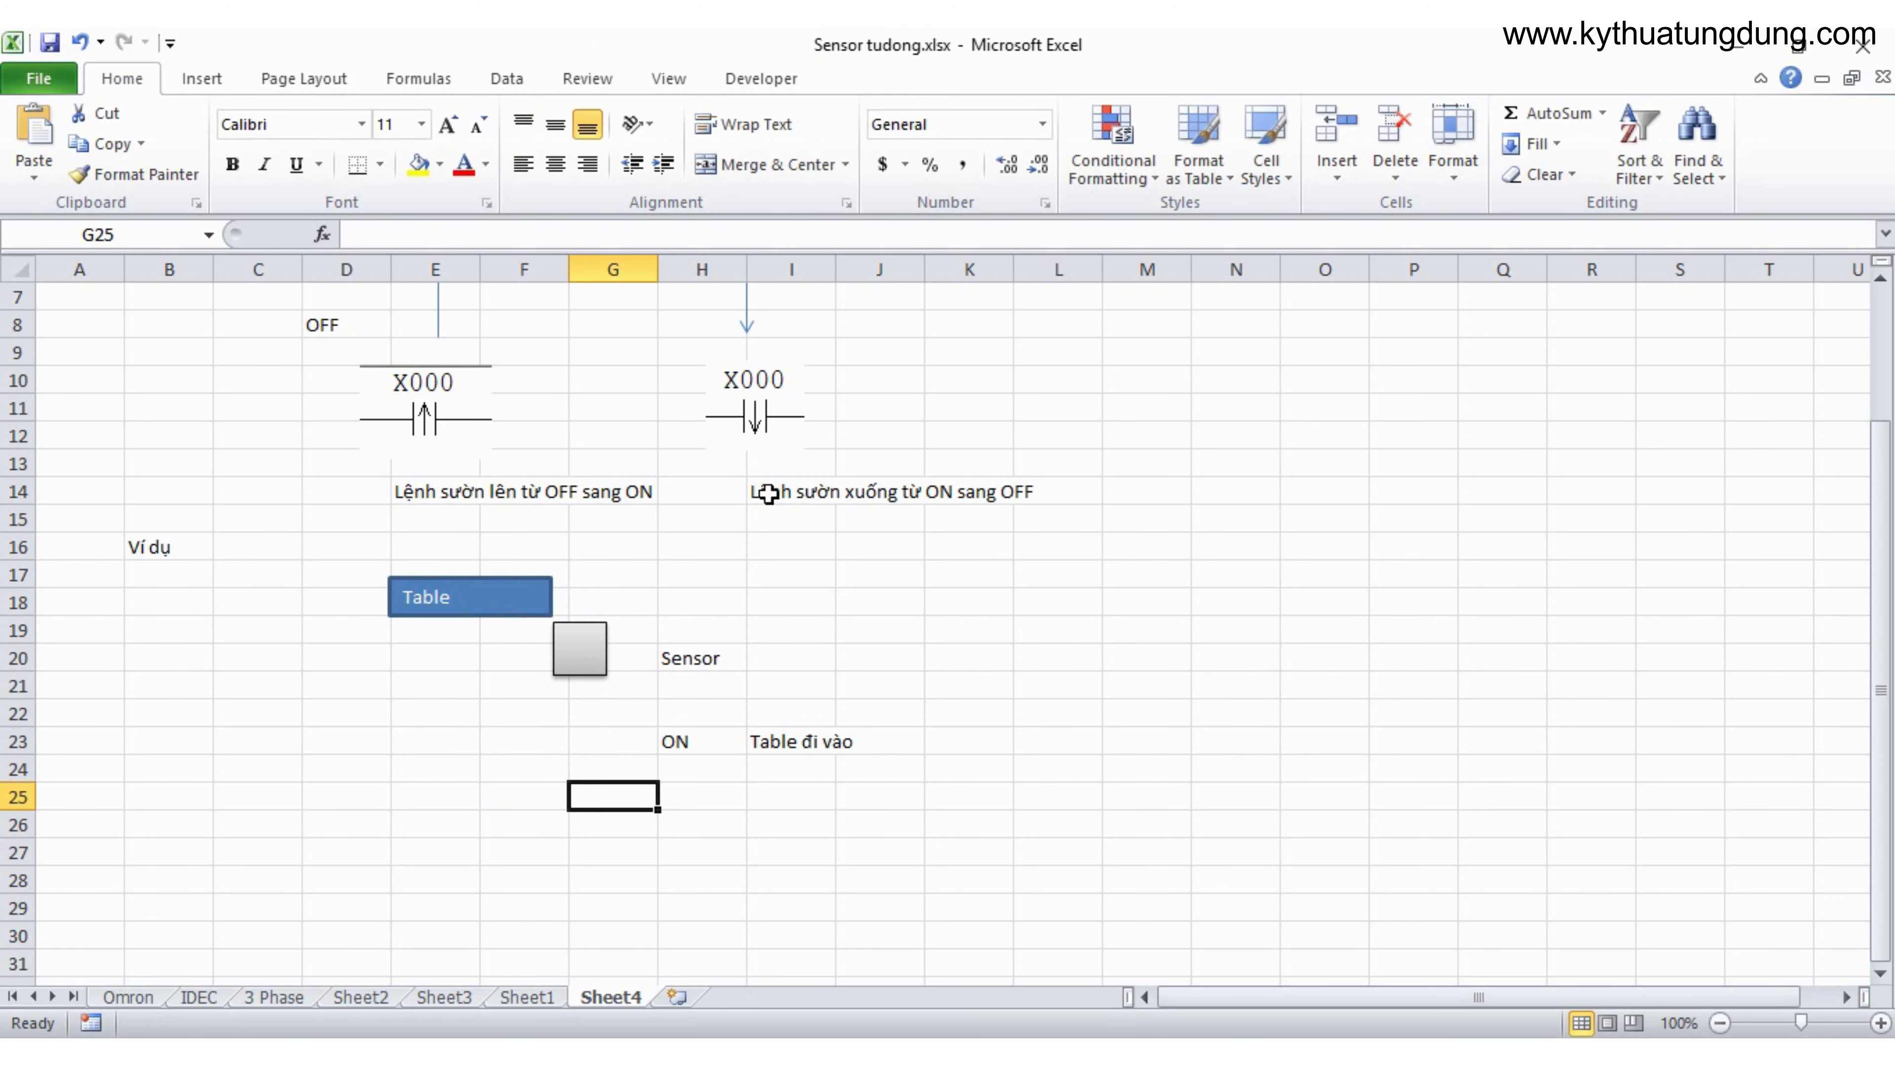
pyautogui.click(765, 418)
pyautogui.moveTo(765, 418); pyautogui.dragTo(552, 737)
pyautogui.click(858, 739)
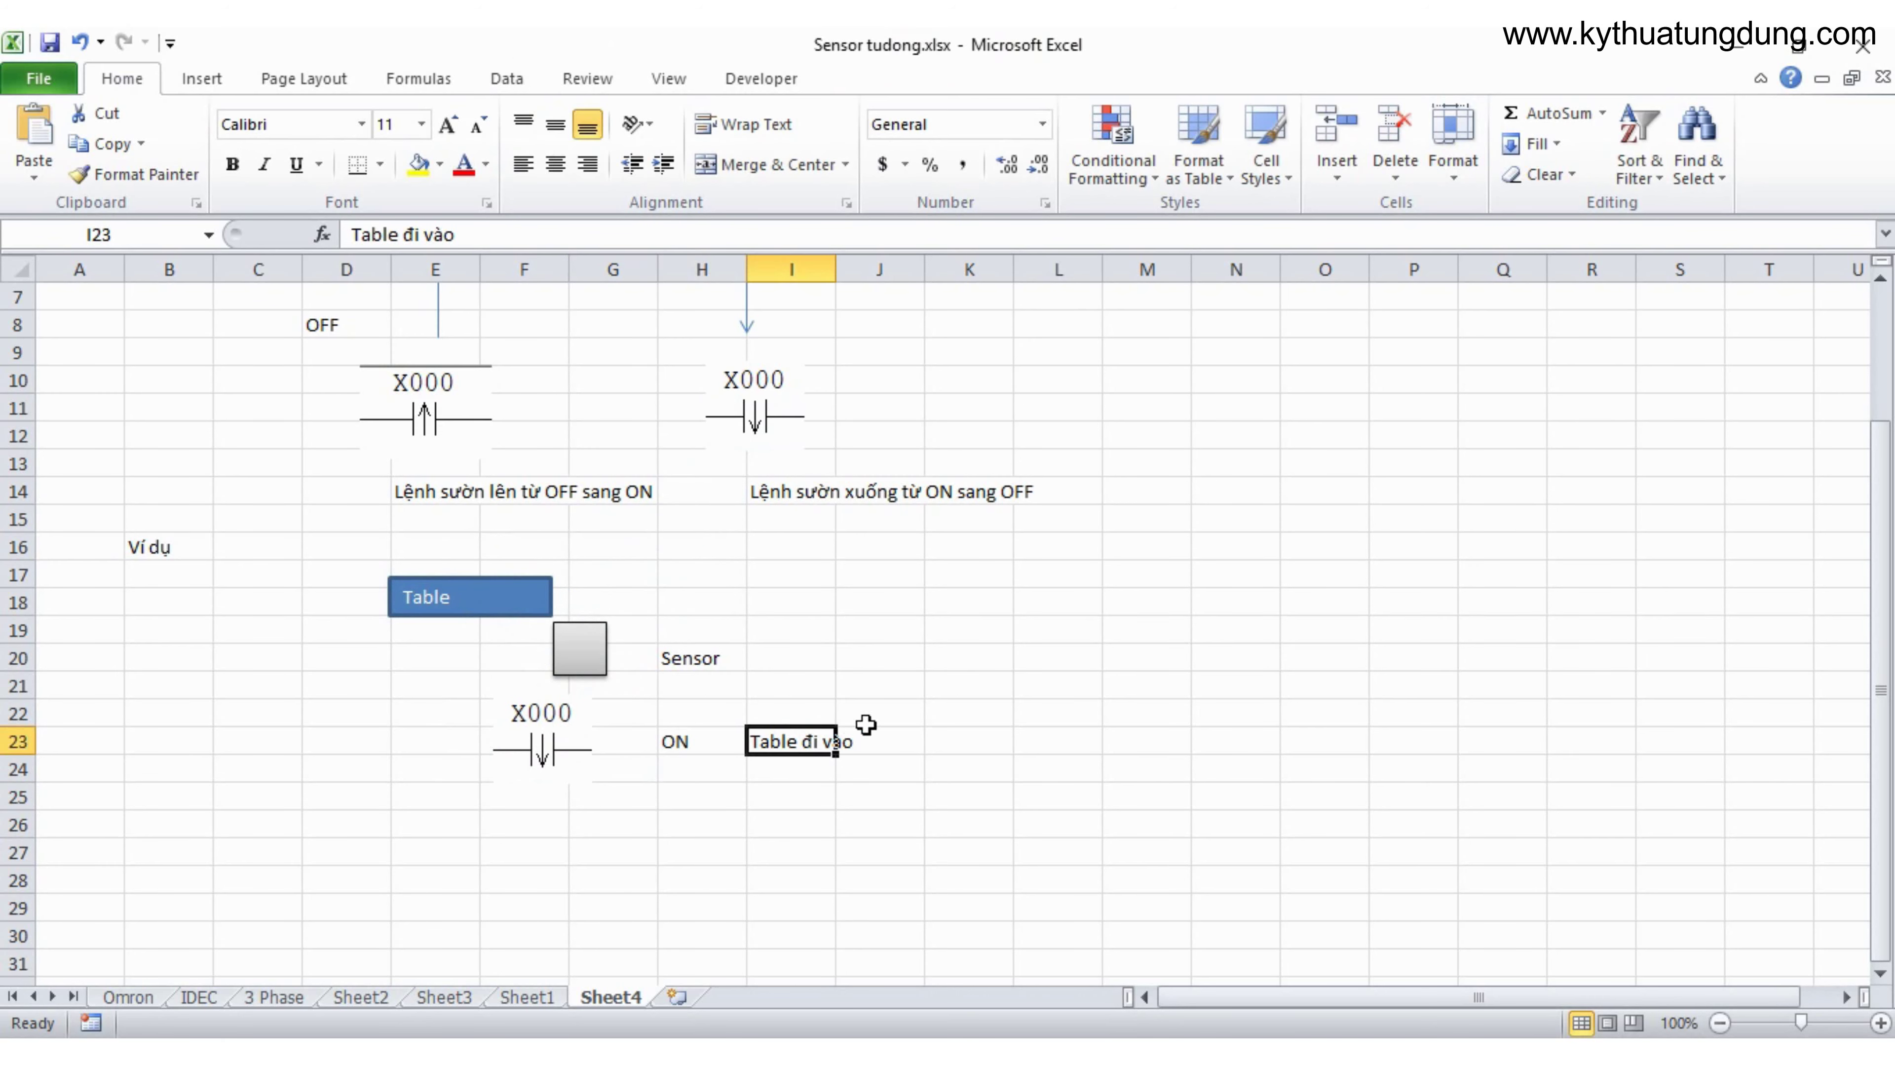
# Step: Move the Table rectangle slightly further left, away from the sensor square
pyautogui.click(481, 591)
pyautogui.press('Left')
pyautogui.press('Left')
pyautogui.press('Left')
pyautogui.press('Left')
pyautogui.press('Left')
pyautogui.press('Left')
pyautogui.press('Left')
pyautogui.press('Left')
pyautogui.press('Left')
pyautogui.press('Left')
pyautogui.press('Left')
pyautogui.press('Left')
pyautogui.press('Left')
pyautogui.press('Left')
pyautogui.press('Left')
pyautogui.press('Left')
pyautogui.press('Left')
pyautogui.press('Left')
pyautogui.press('Left')
pyautogui.press('Left')
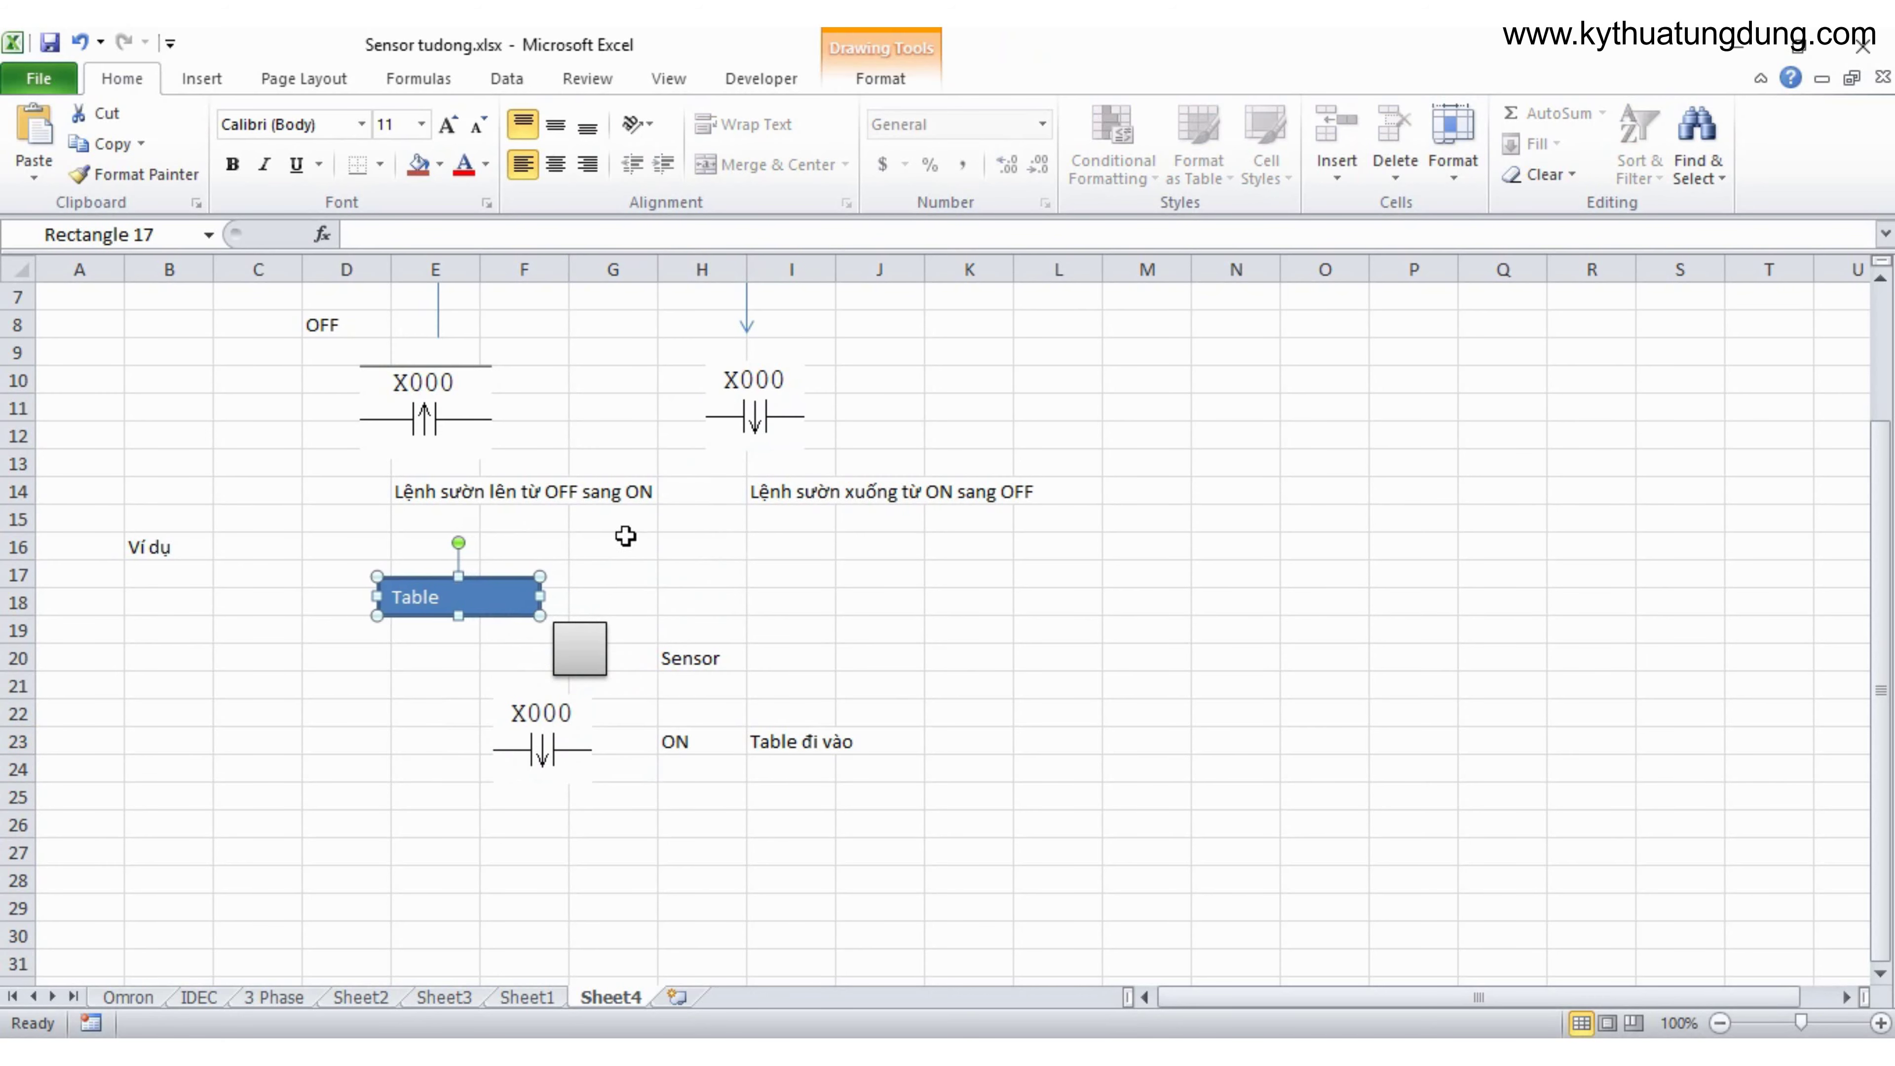
# Step: Change the note in cell I23 beside the falling-edge contact to "Table đi ra"
pyautogui.click(769, 738)
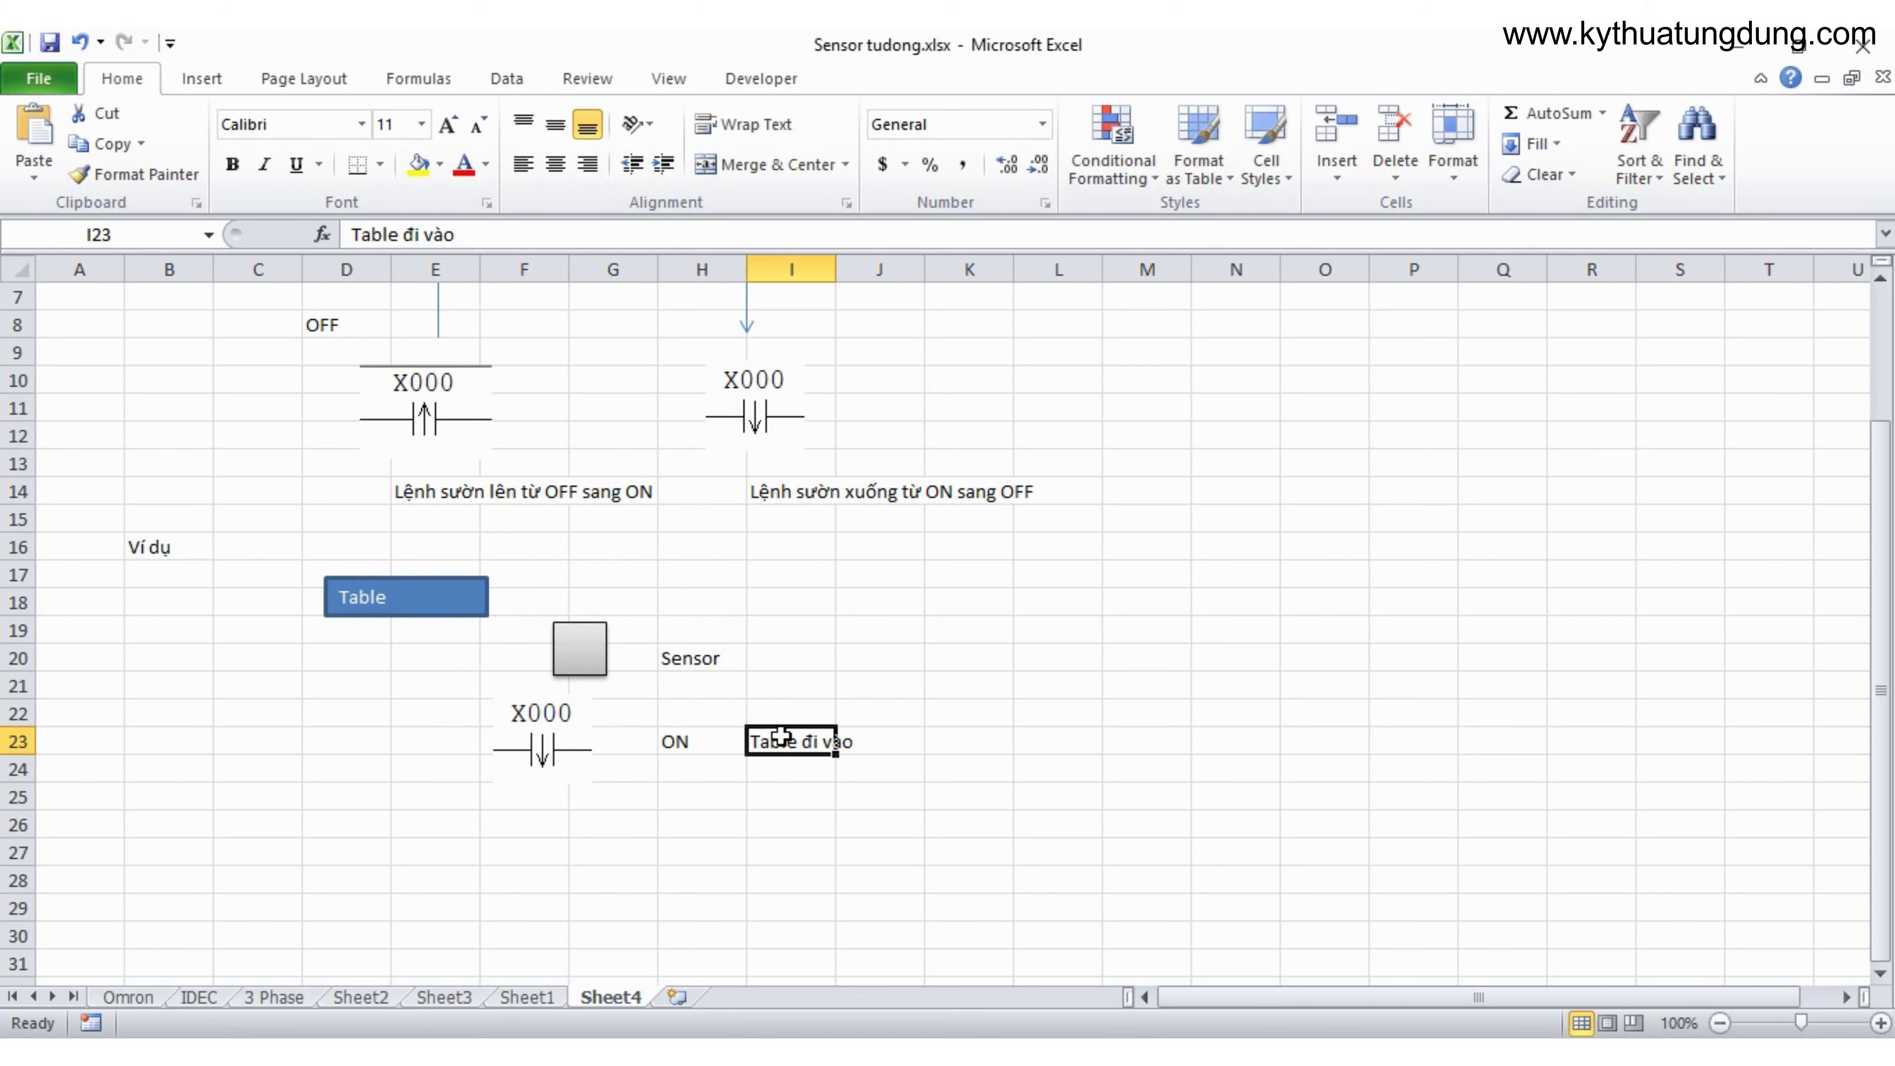
pyautogui.doubleClick(439, 234)
pyautogui.write('ra')
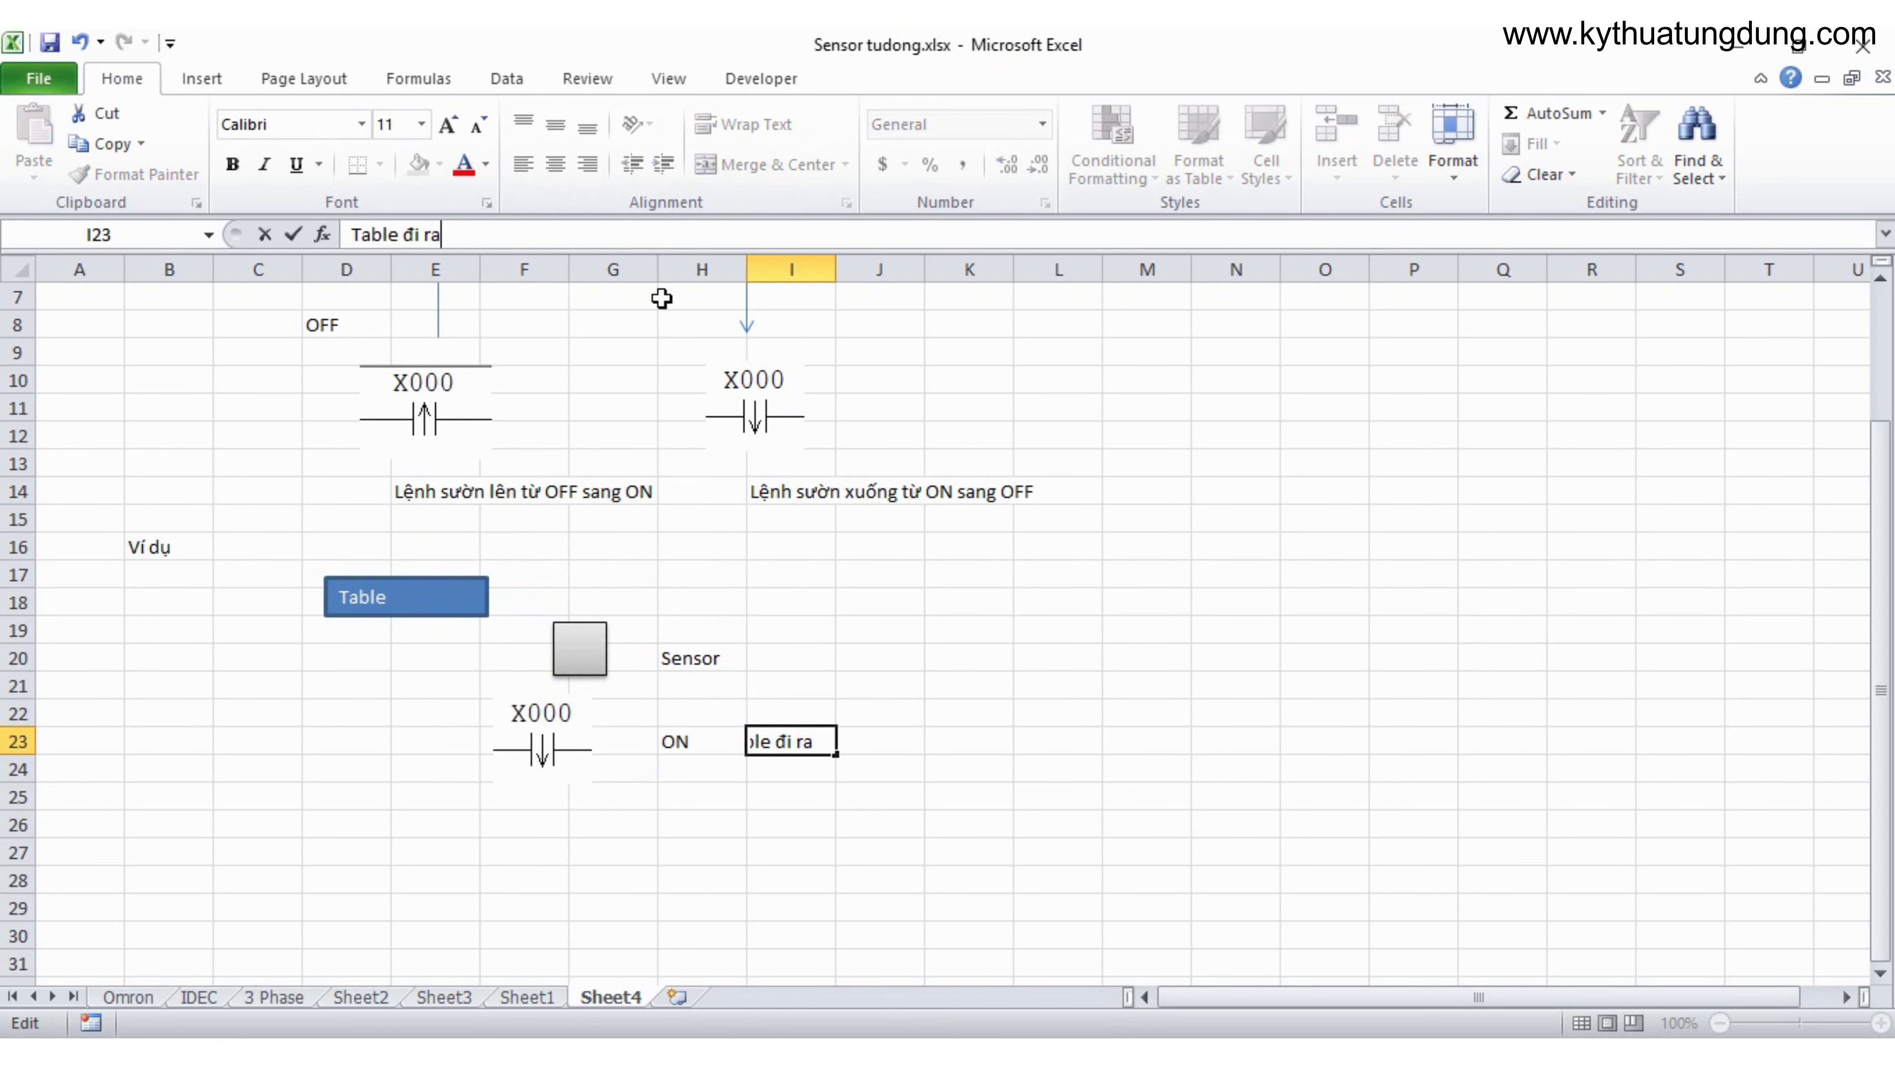
pyautogui.click(884, 713)
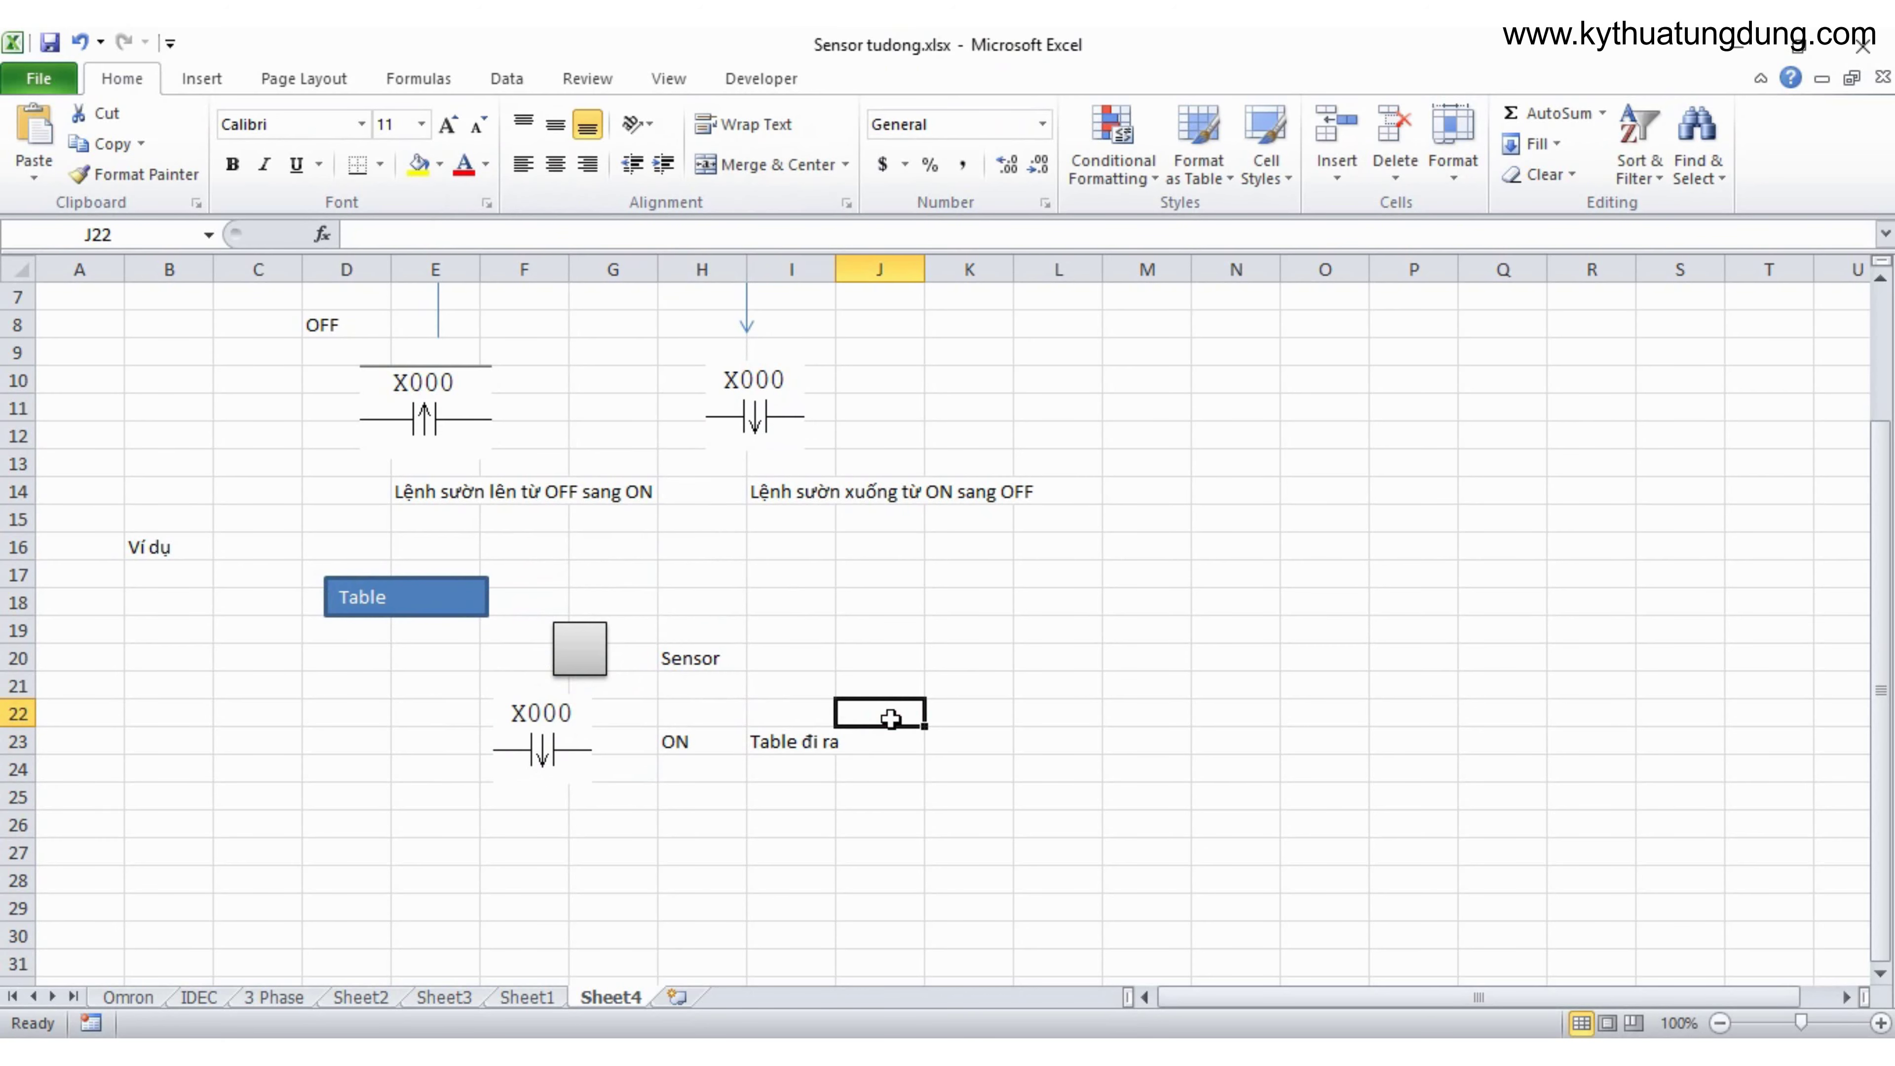
# Step: Write the note "Từ 2 lệnh sường lên và xuống sẽ phân biệt quá trình ra" in cell B25 below the example
pyautogui.click(237, 797)
pyautogui.click(185, 794)
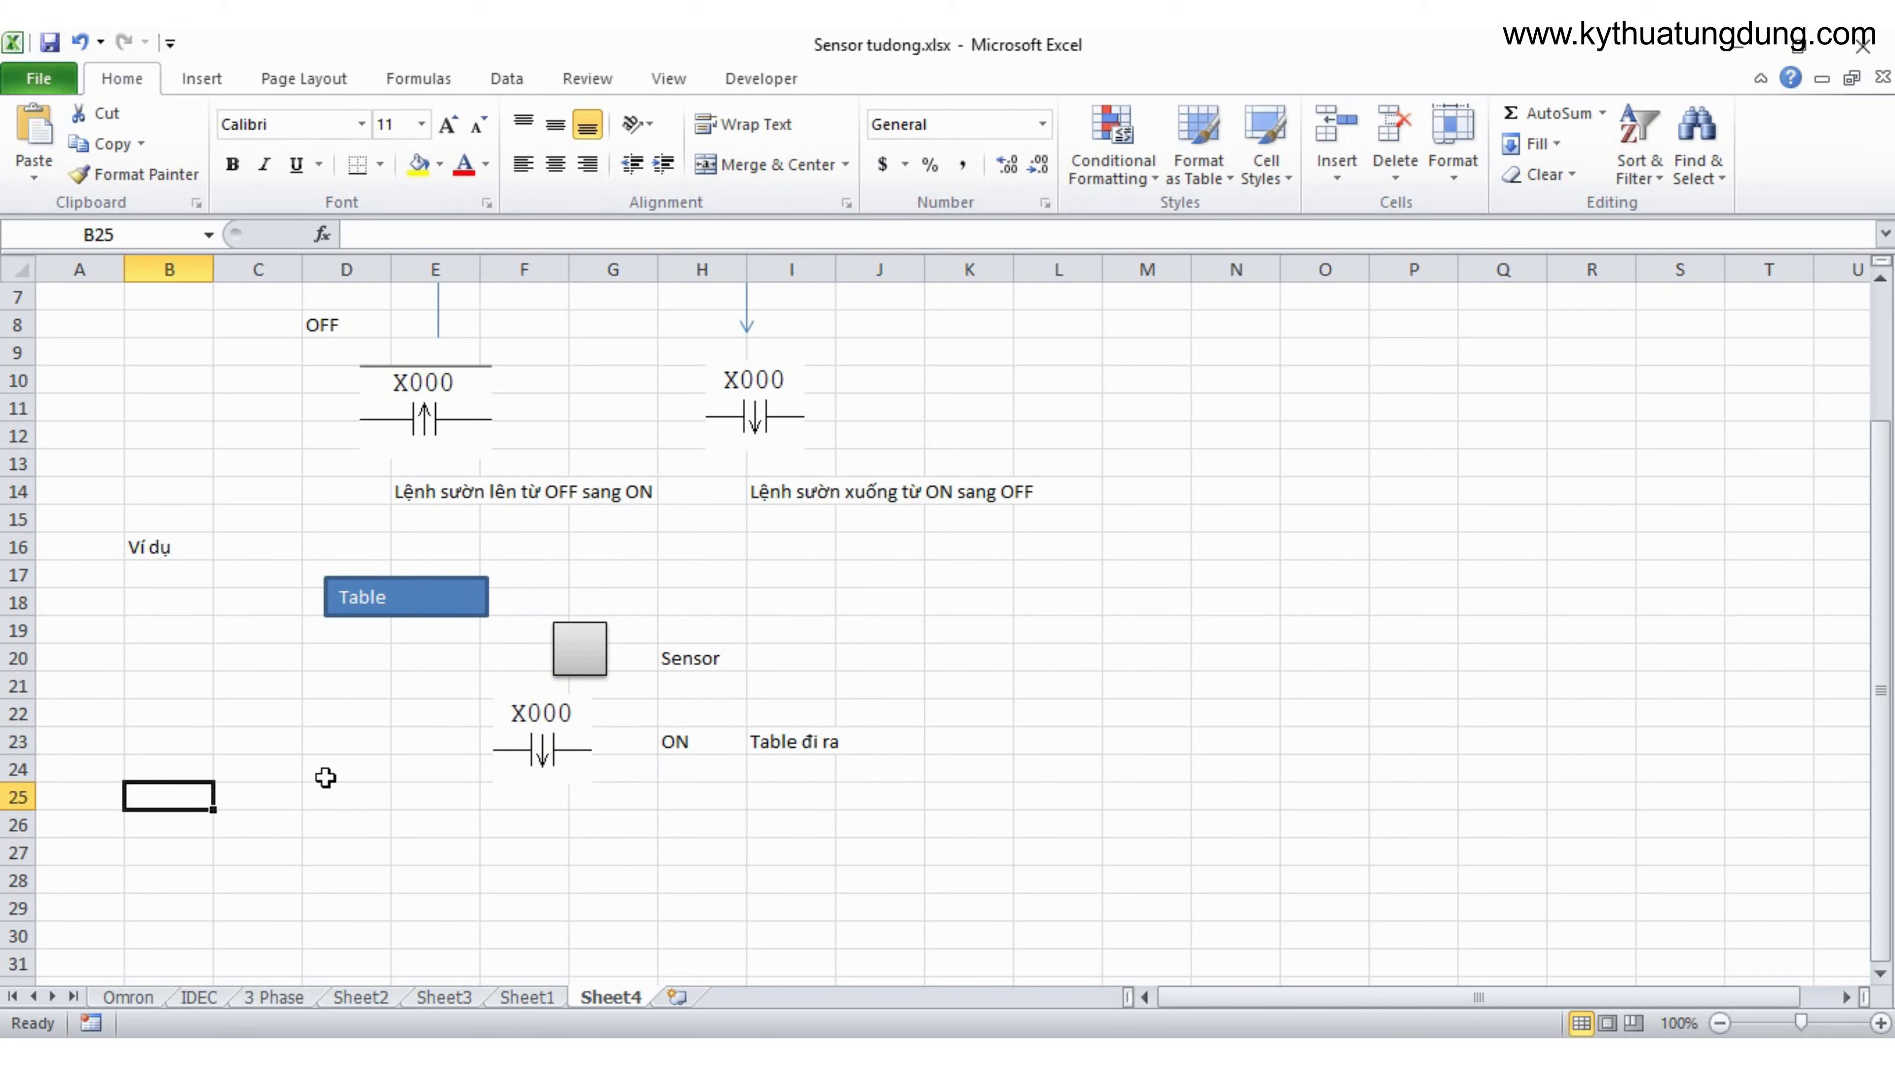
pyautogui.write('Từ 2')
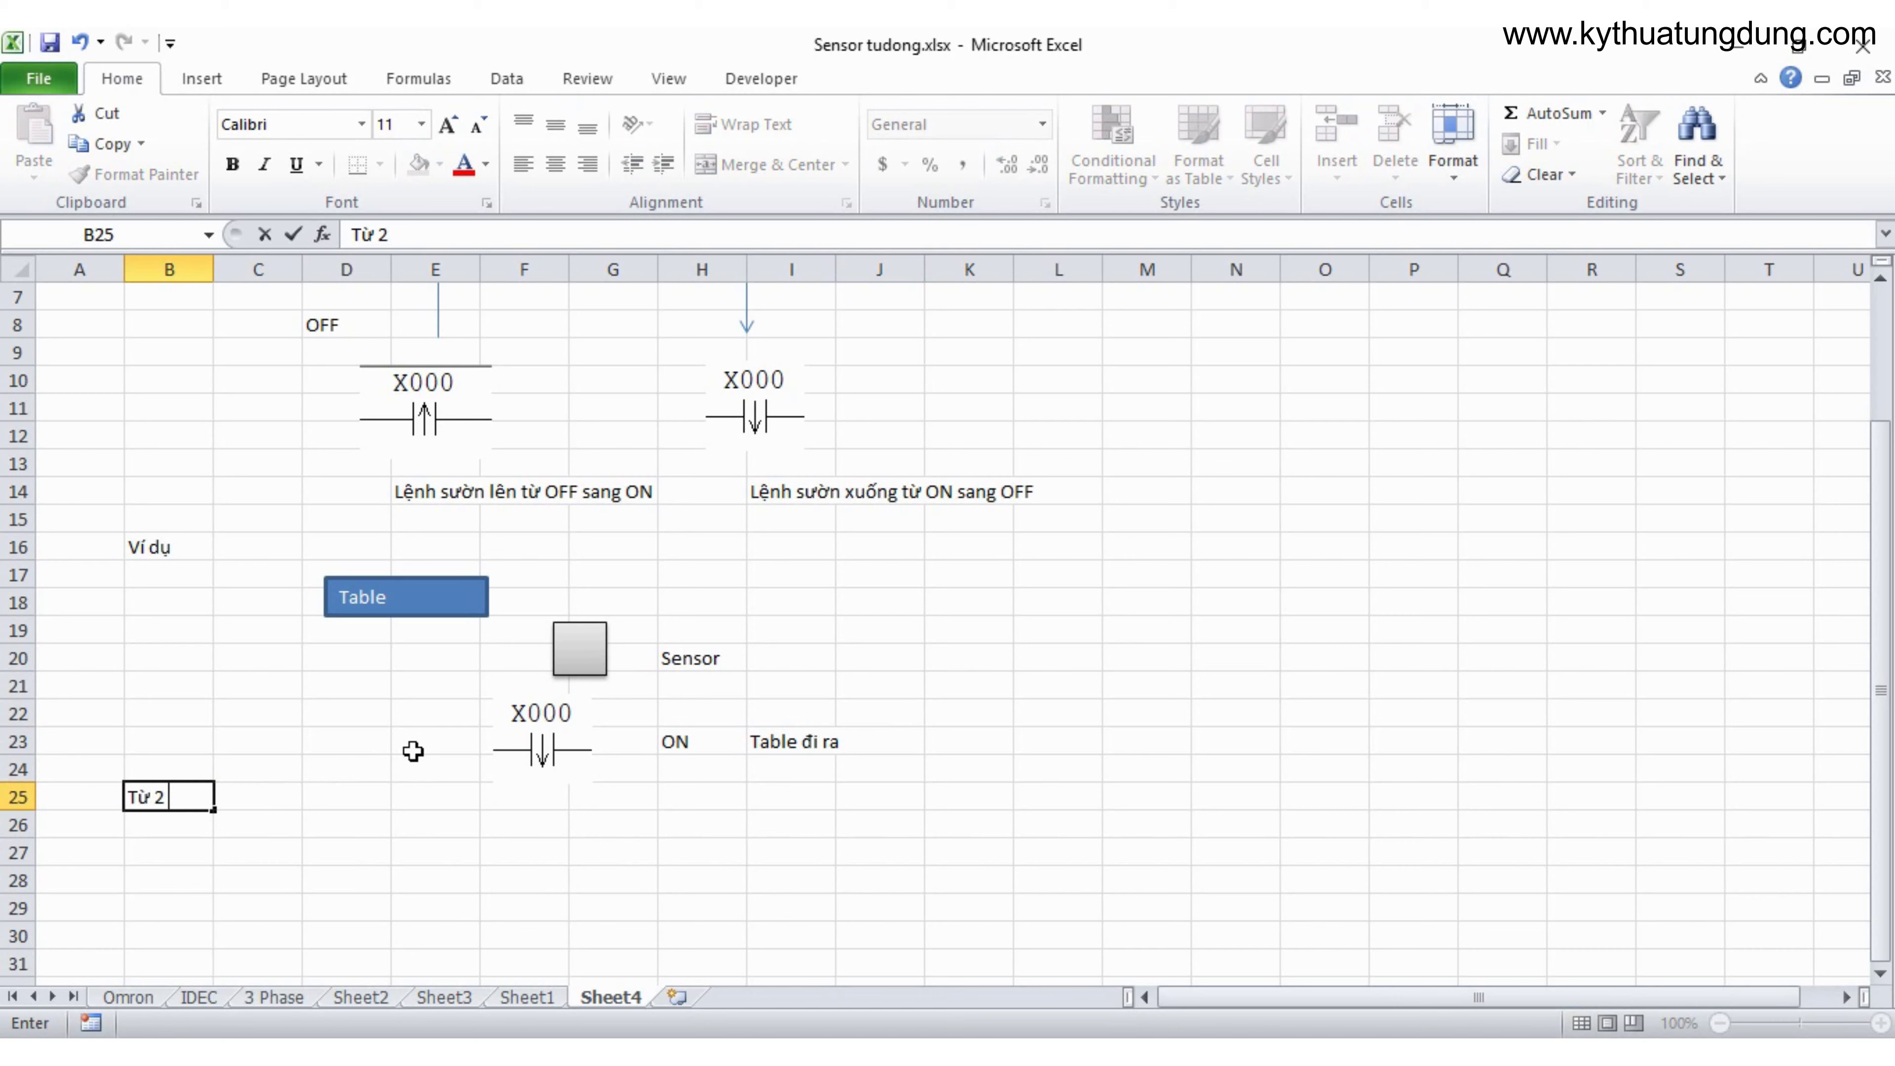
pyautogui.write(' lệnh suo')
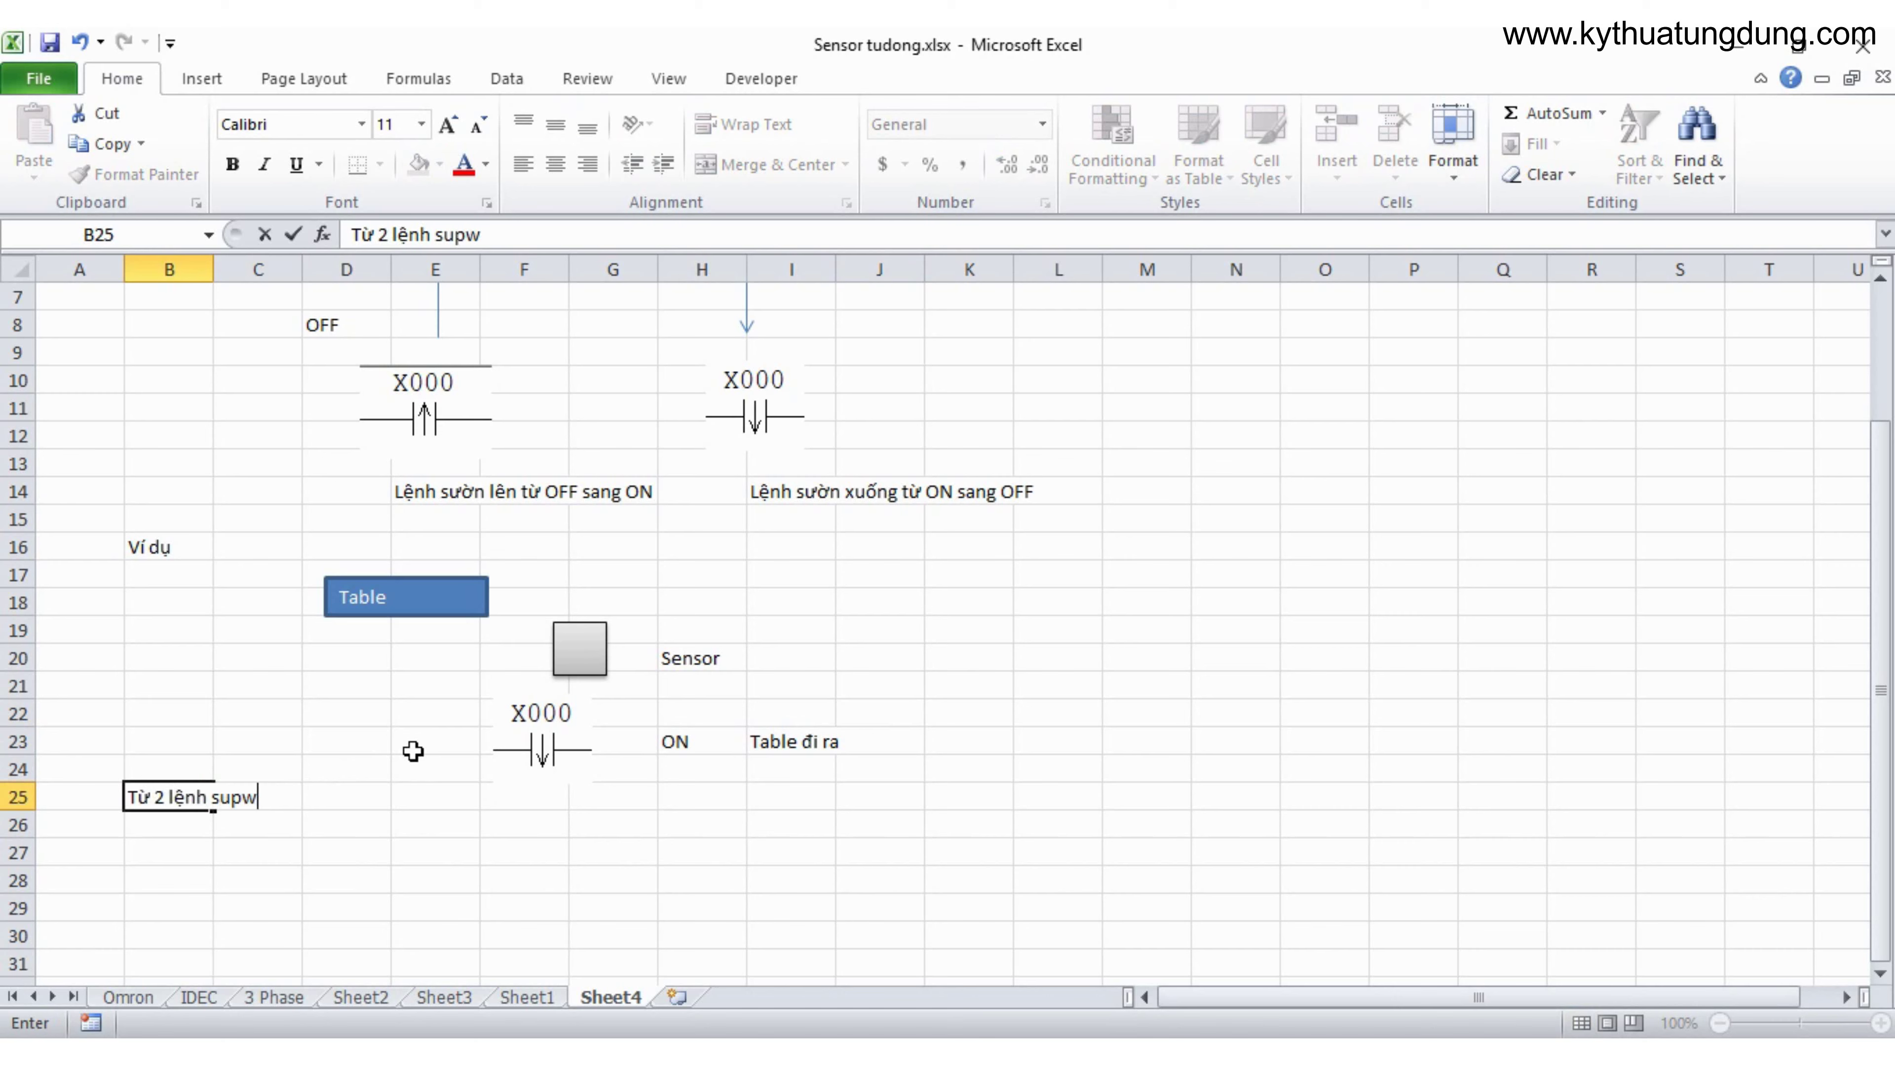
pyautogui.write('ng lên và xuống')
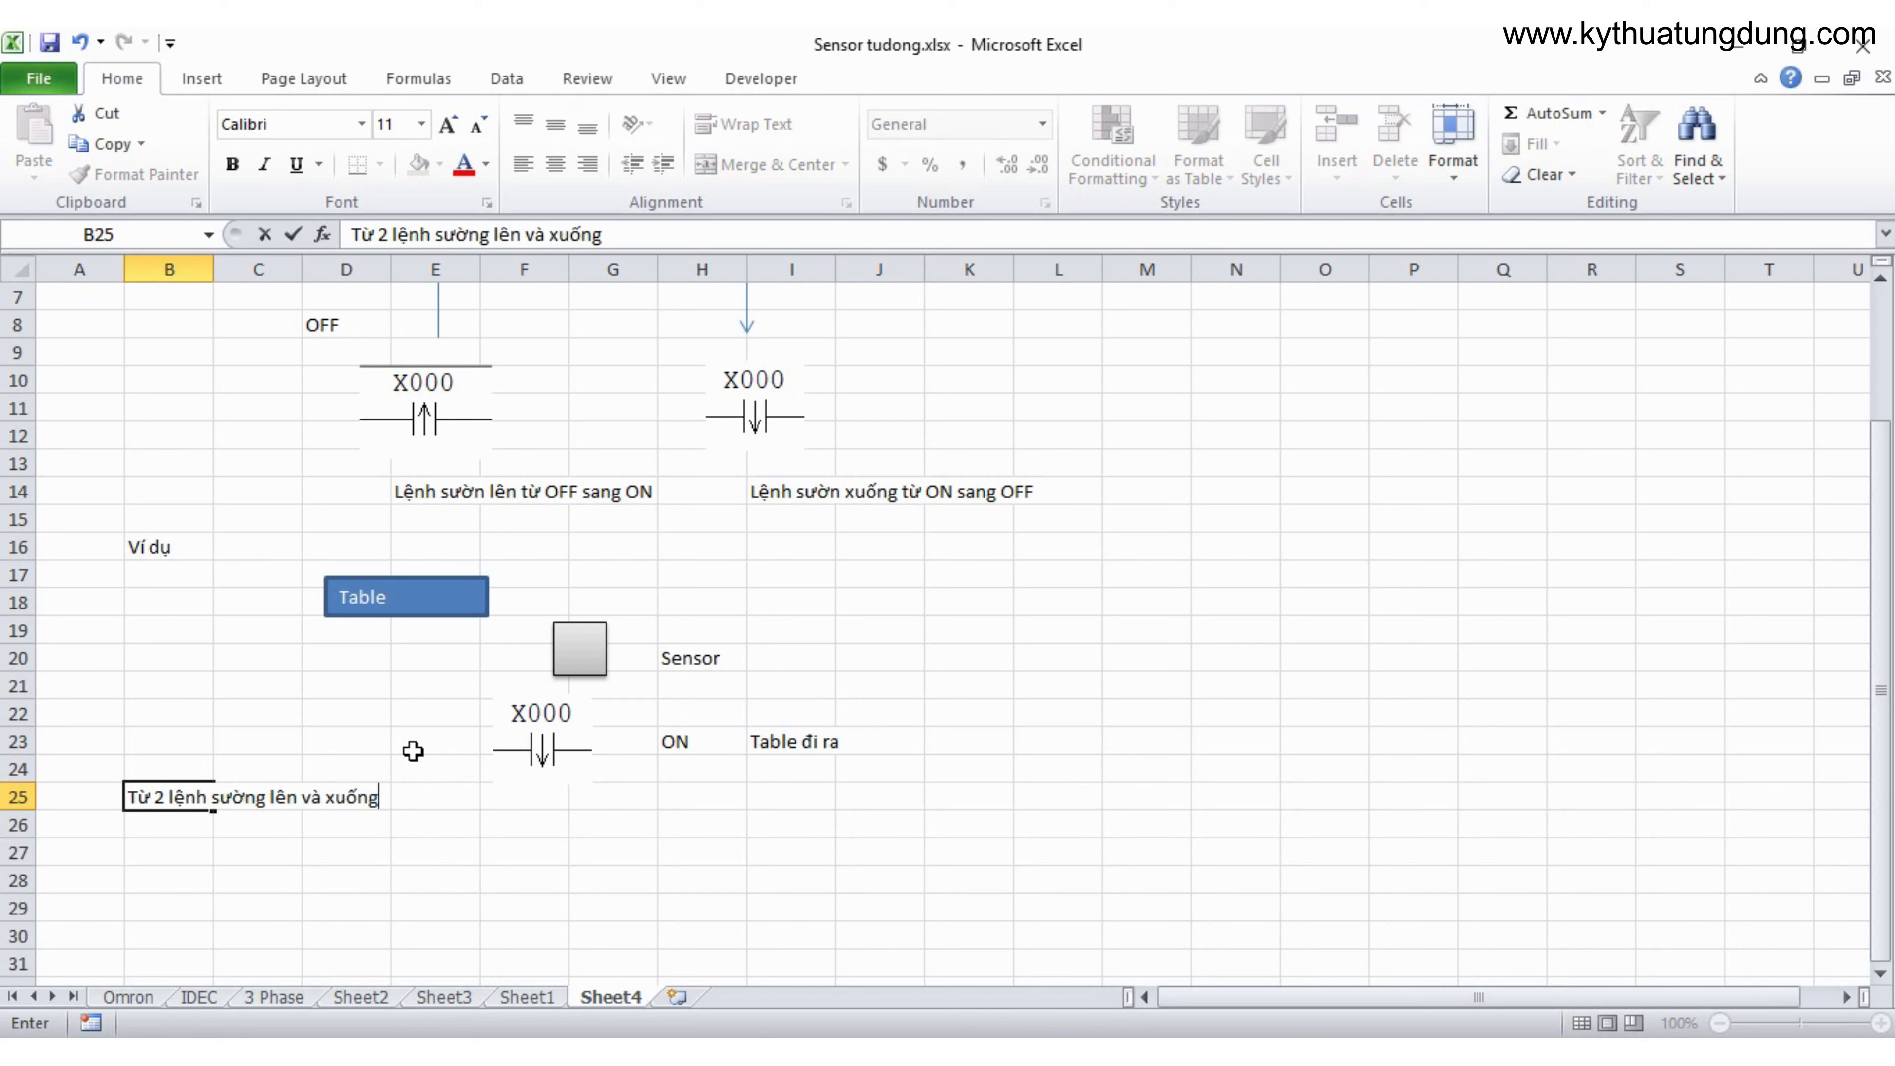
pyautogui.write(' se phân biê')
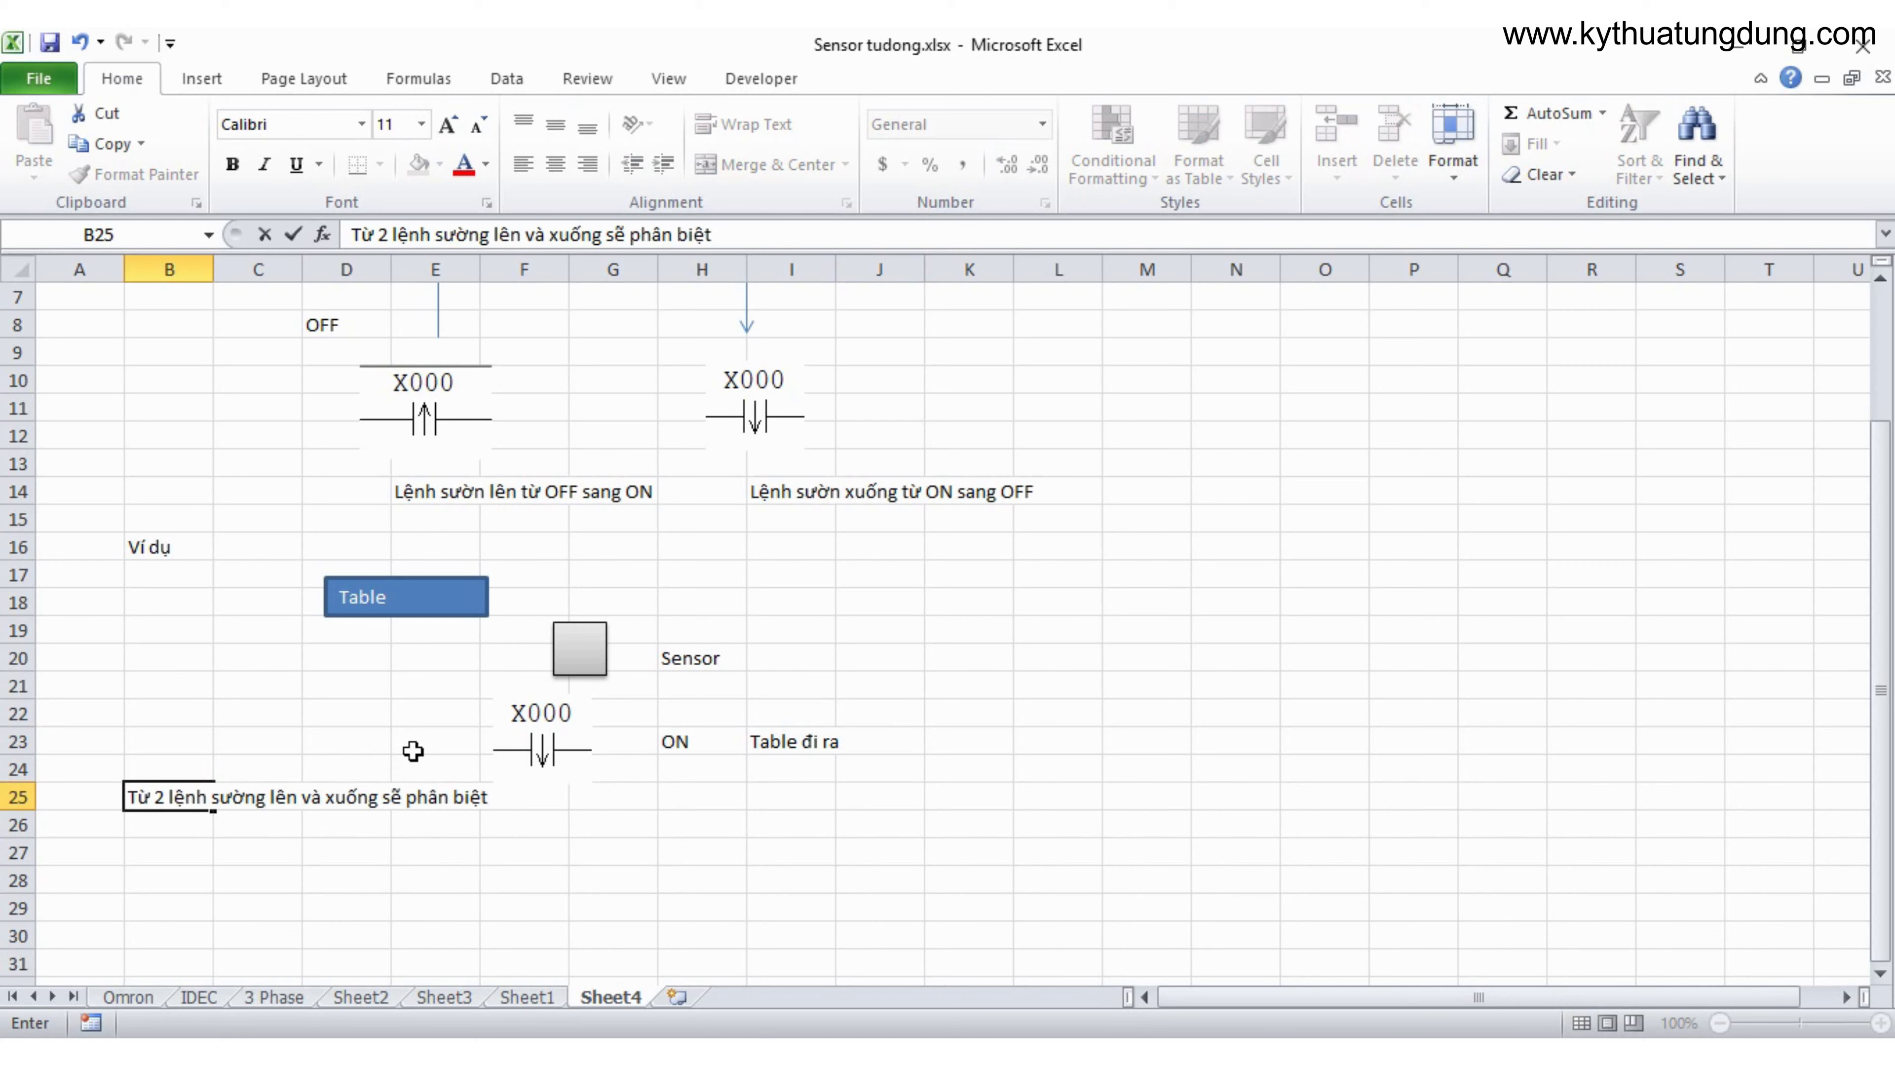
pyautogui.write('t quá trinh ra')
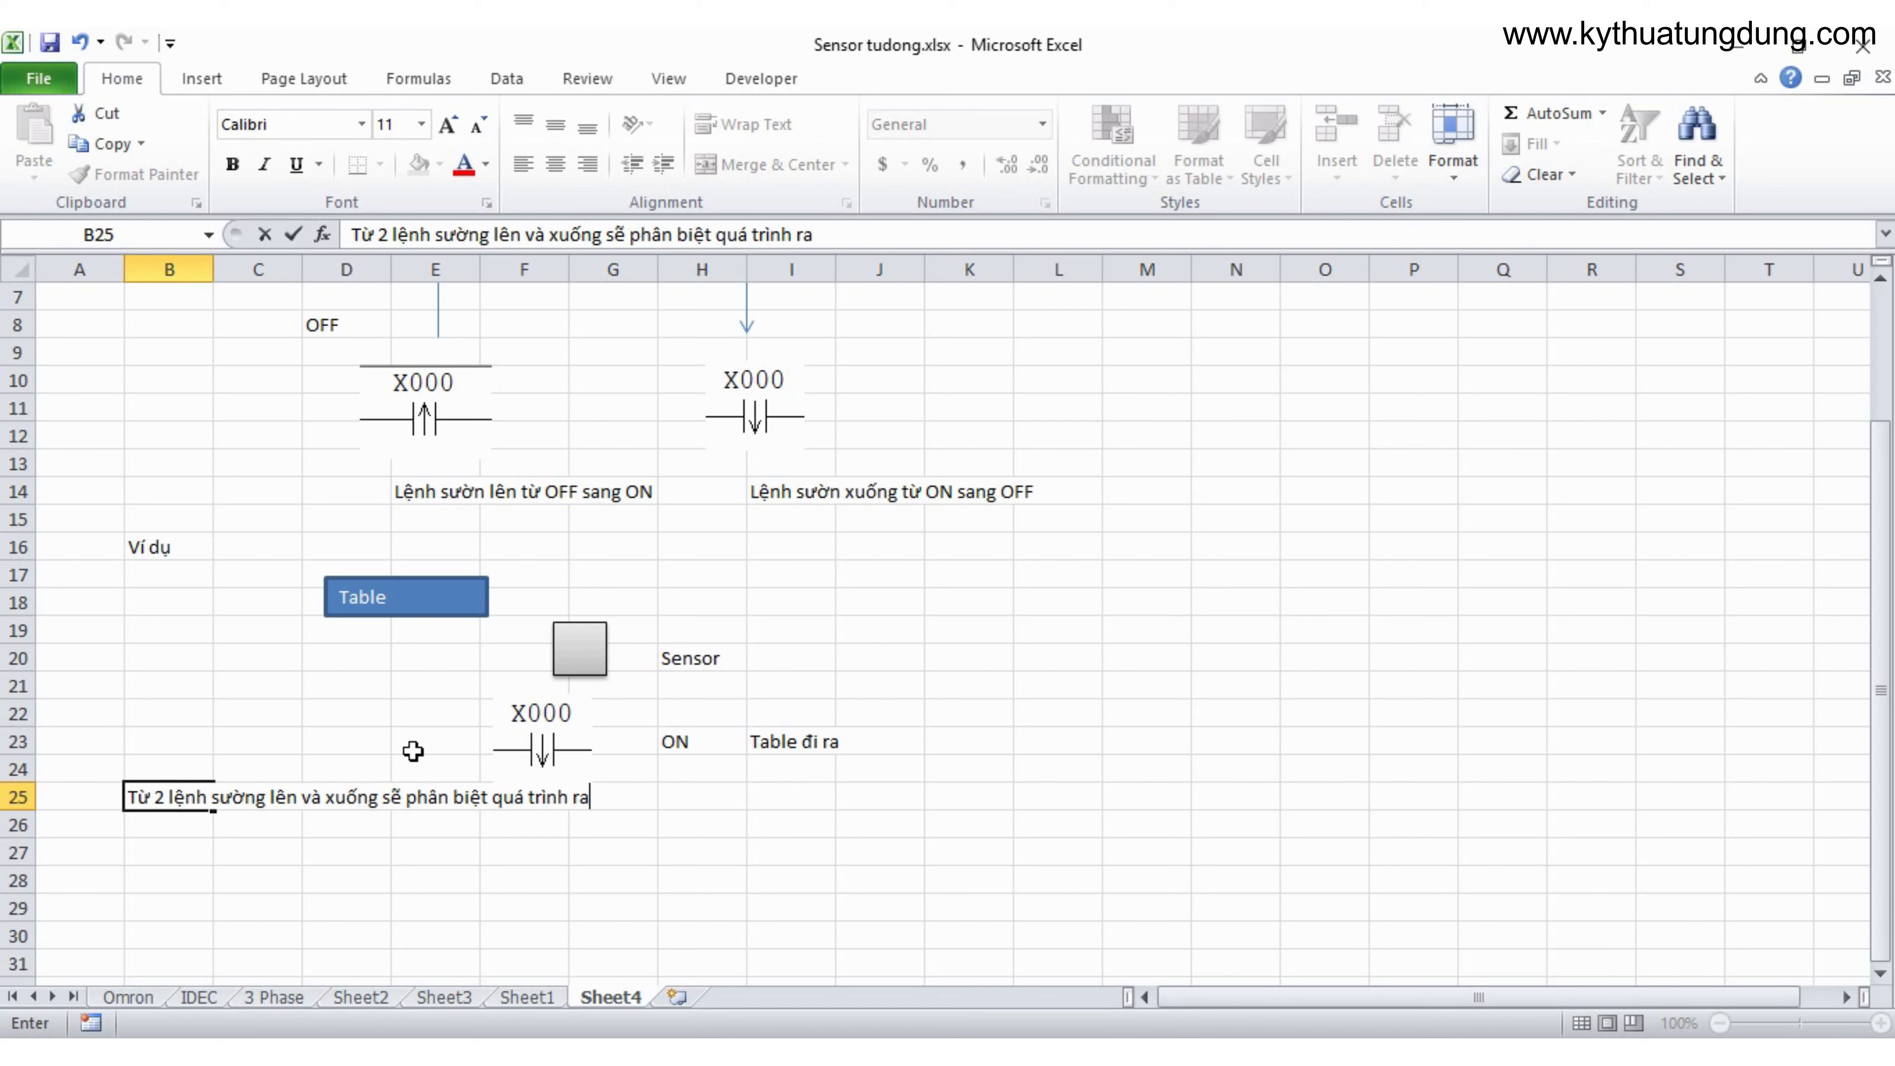